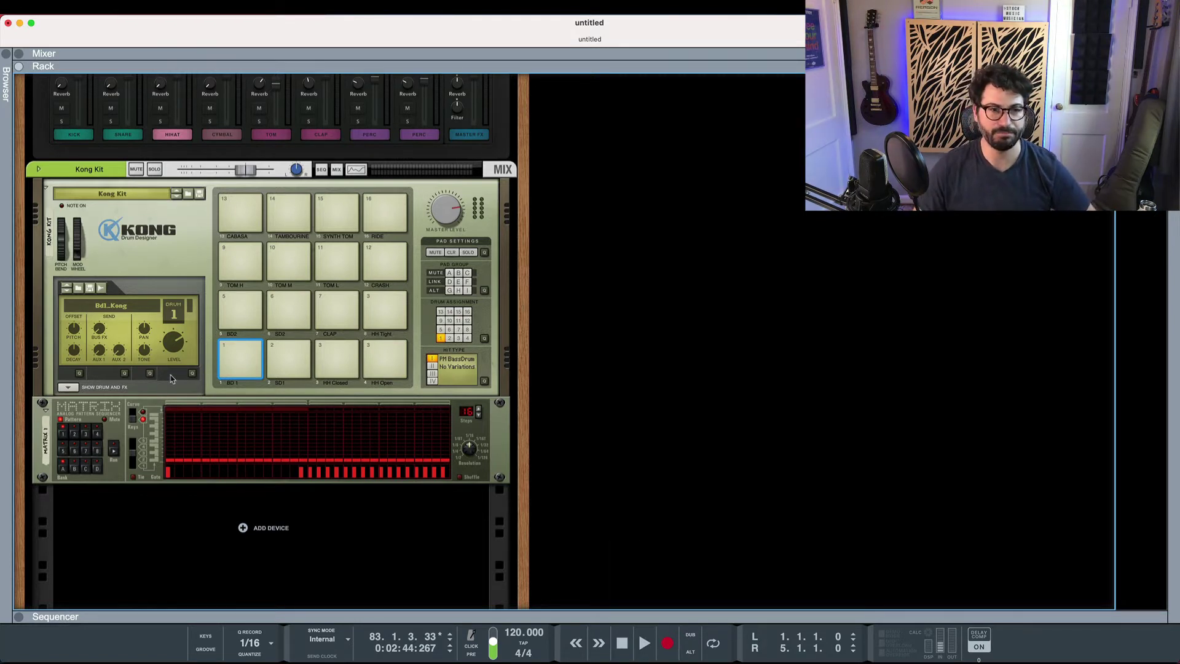
Step: Inspect the back of the rack to trace the Matrix gate cable into Kong's pad 1 gate input
left_click(101, 414)
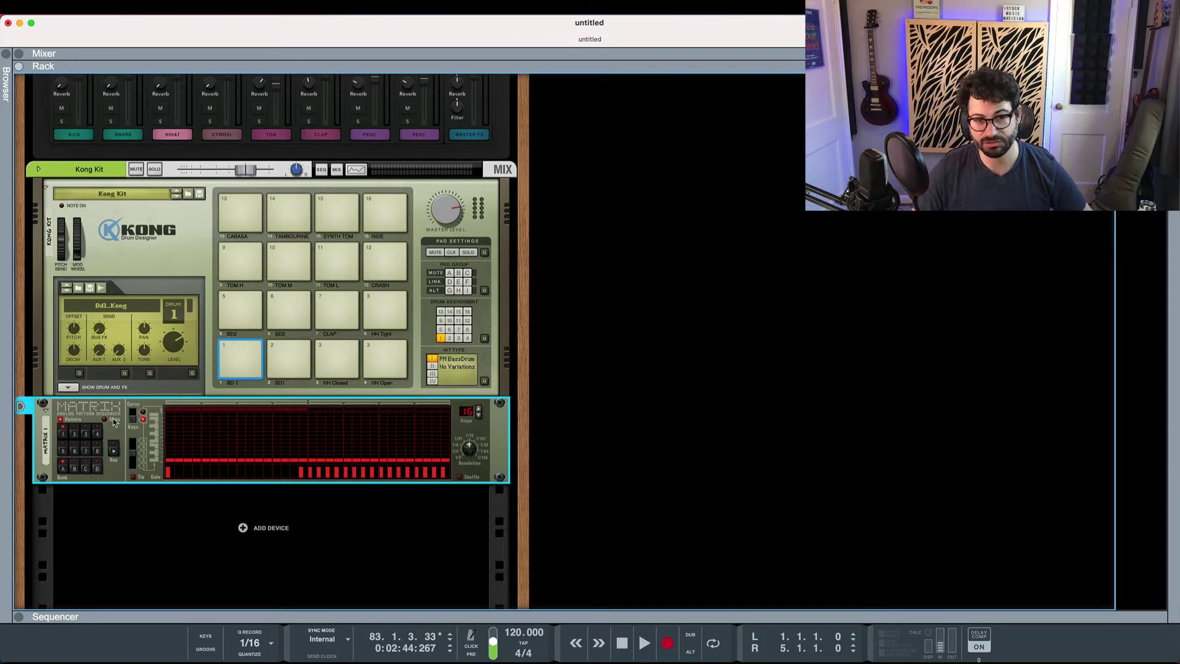
key("Tab")
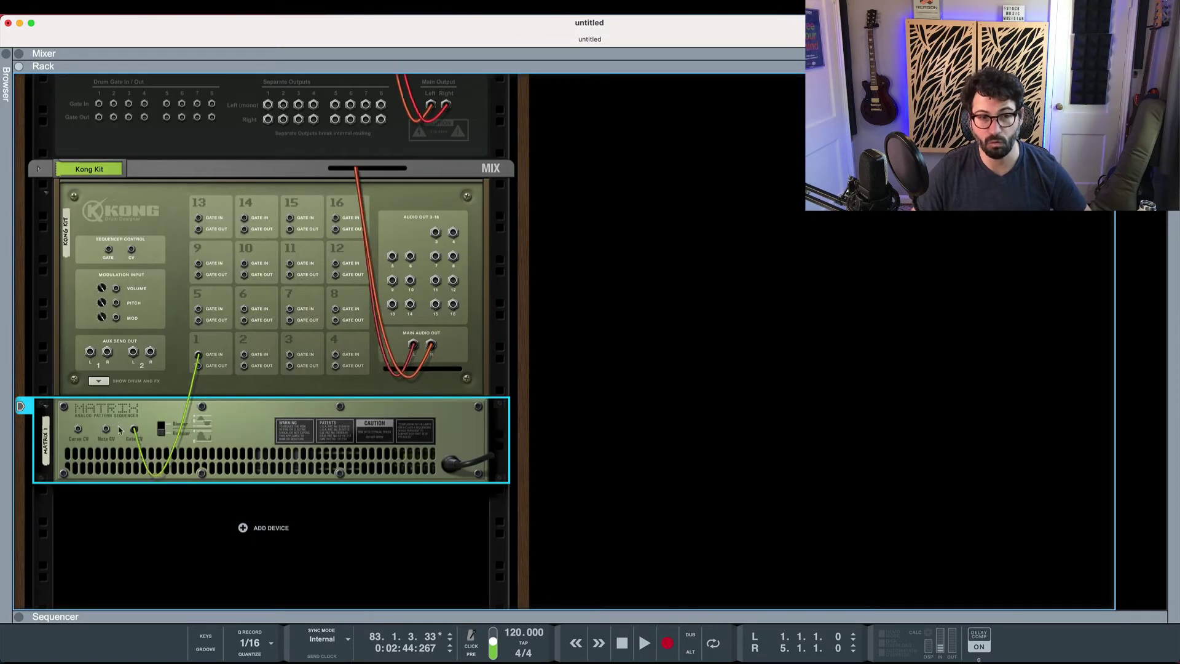
key("Tab")
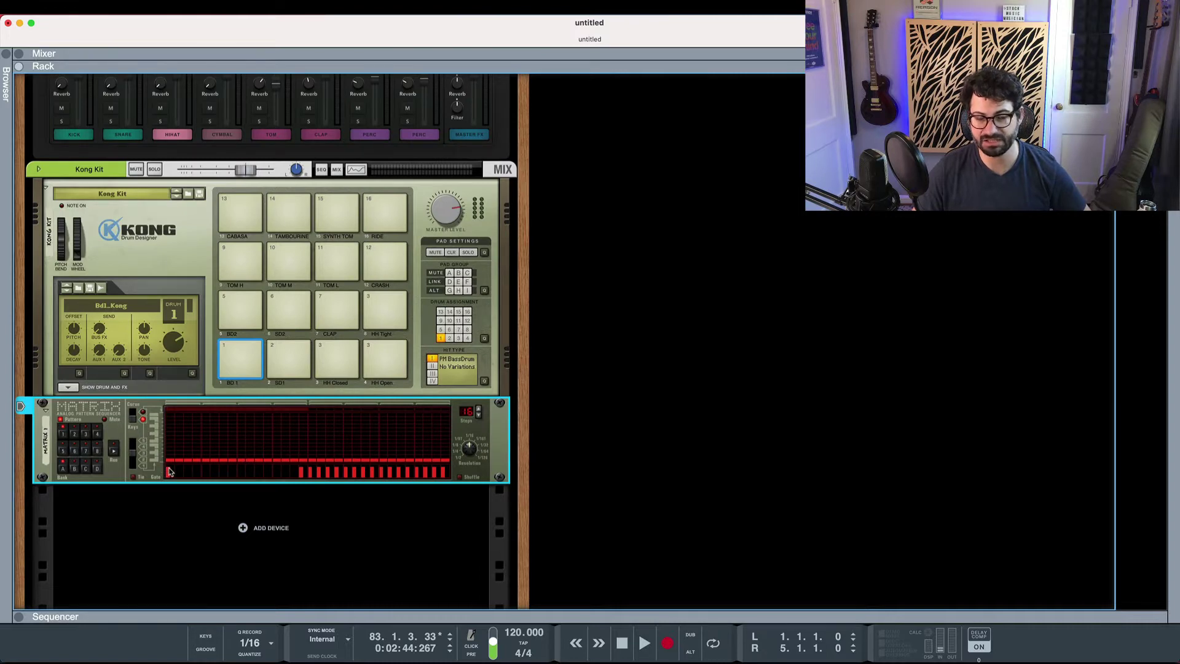
key("Tab")
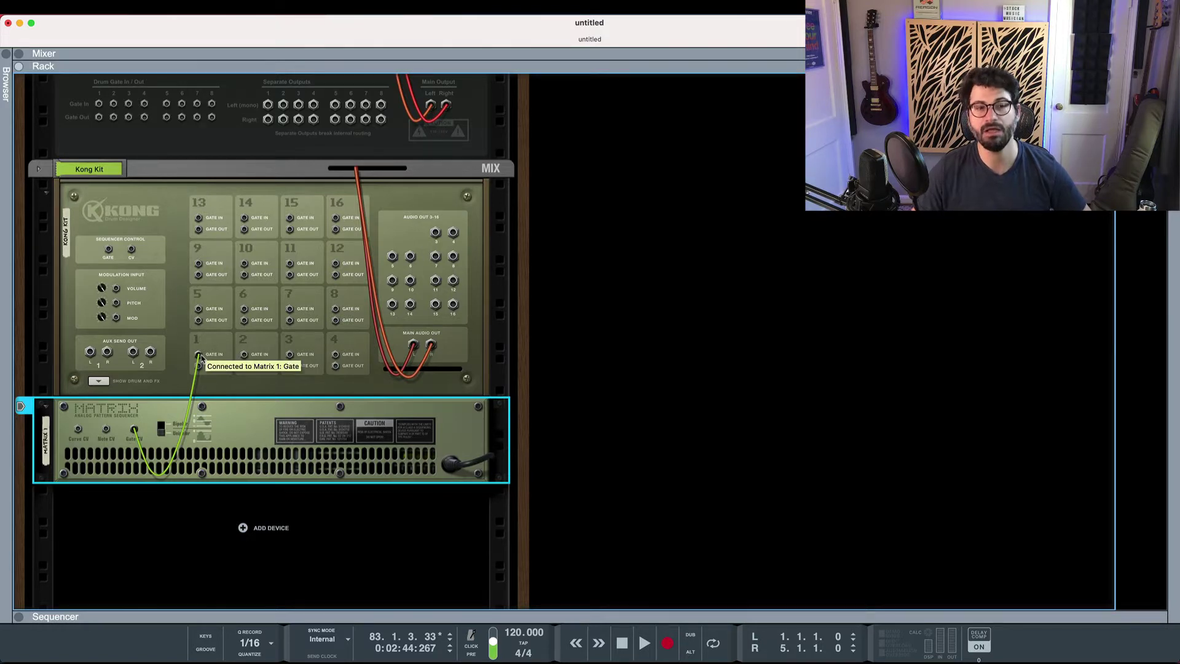
key("Tab")
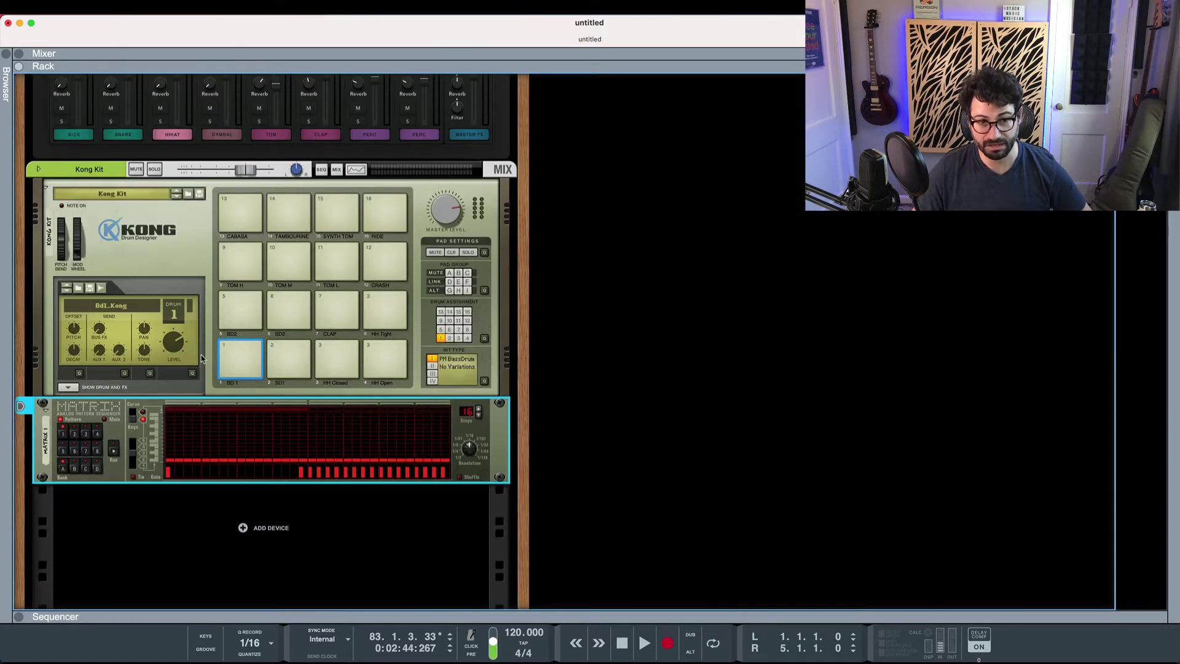
Step: Audition the Matrix pattern, add gate hits on steps 5, 9 and 13, and play the result
left_click(116, 453)
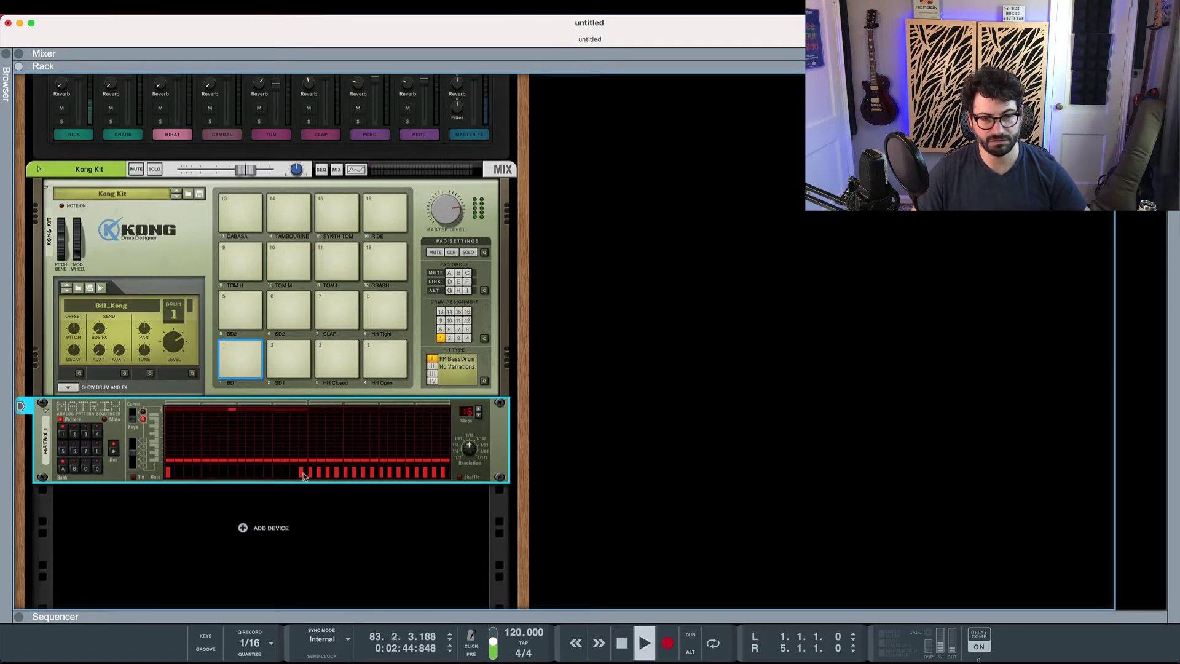
left_click(114, 456)
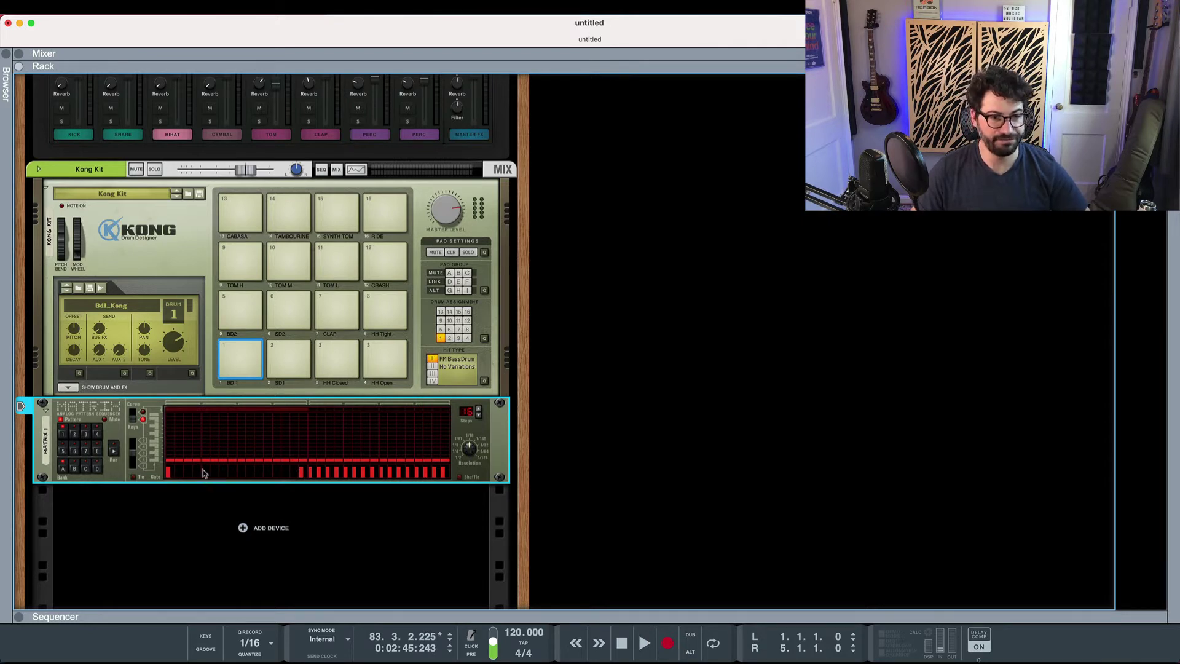
left_click(239, 471)
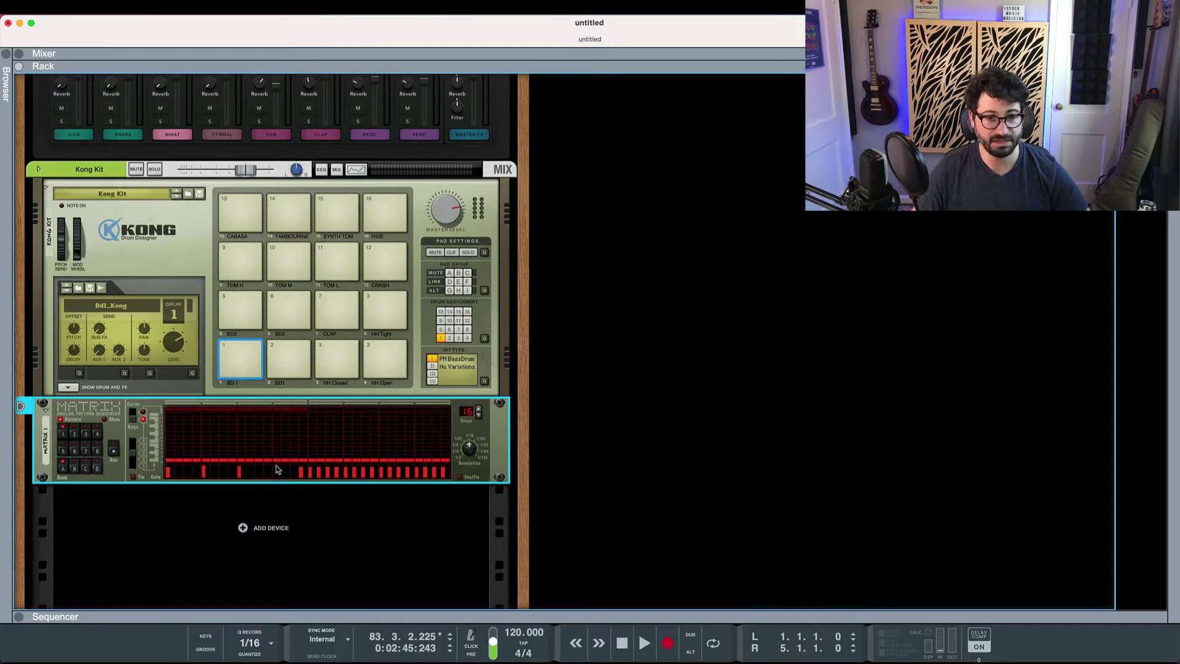
left_click(114, 451)
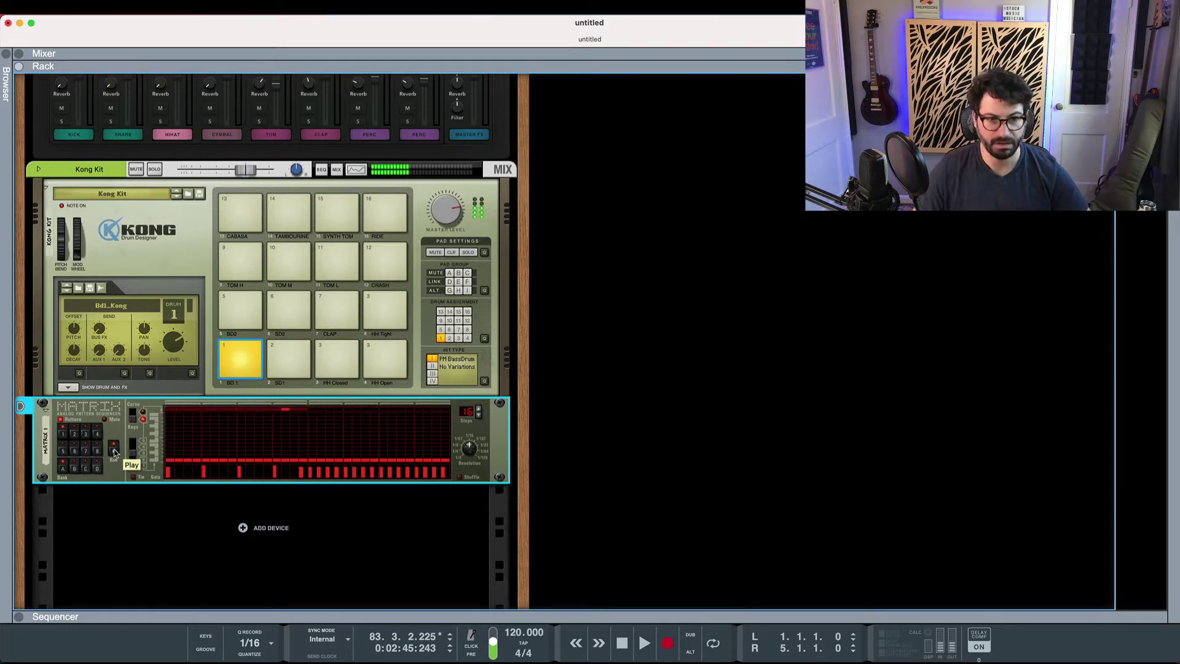
left_click(114, 451)
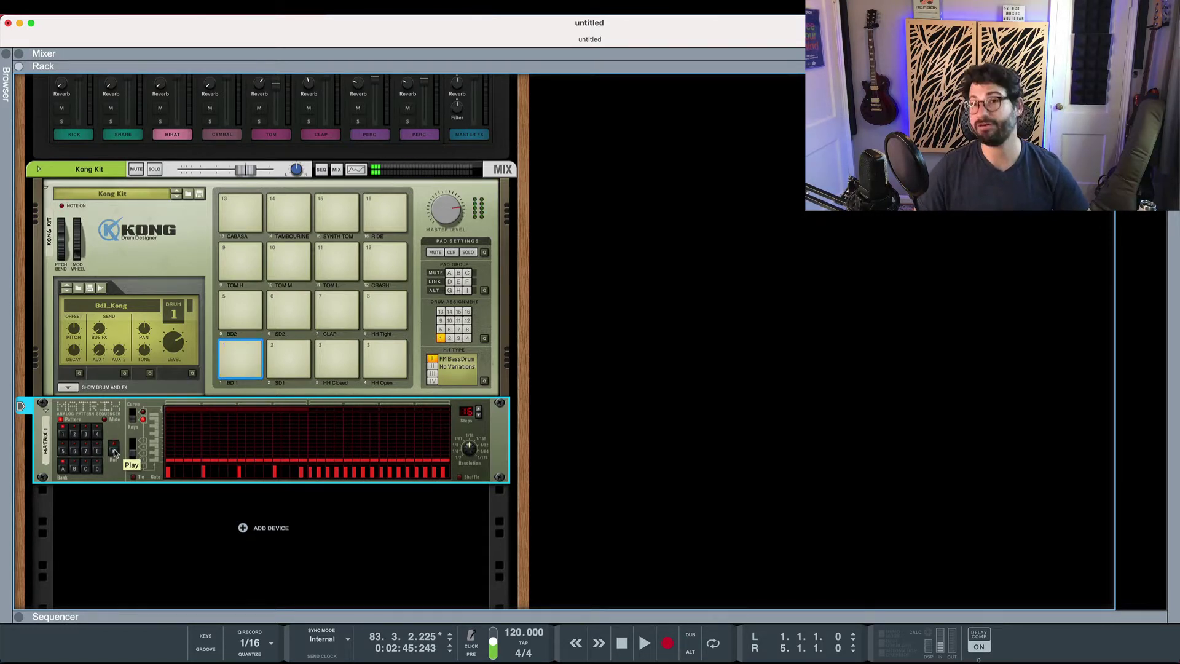
Step: Compare Matrix patterns 1 and 2 by switching between them during playback, ending on pattern 1 with playback stopped
left_click(76, 434)
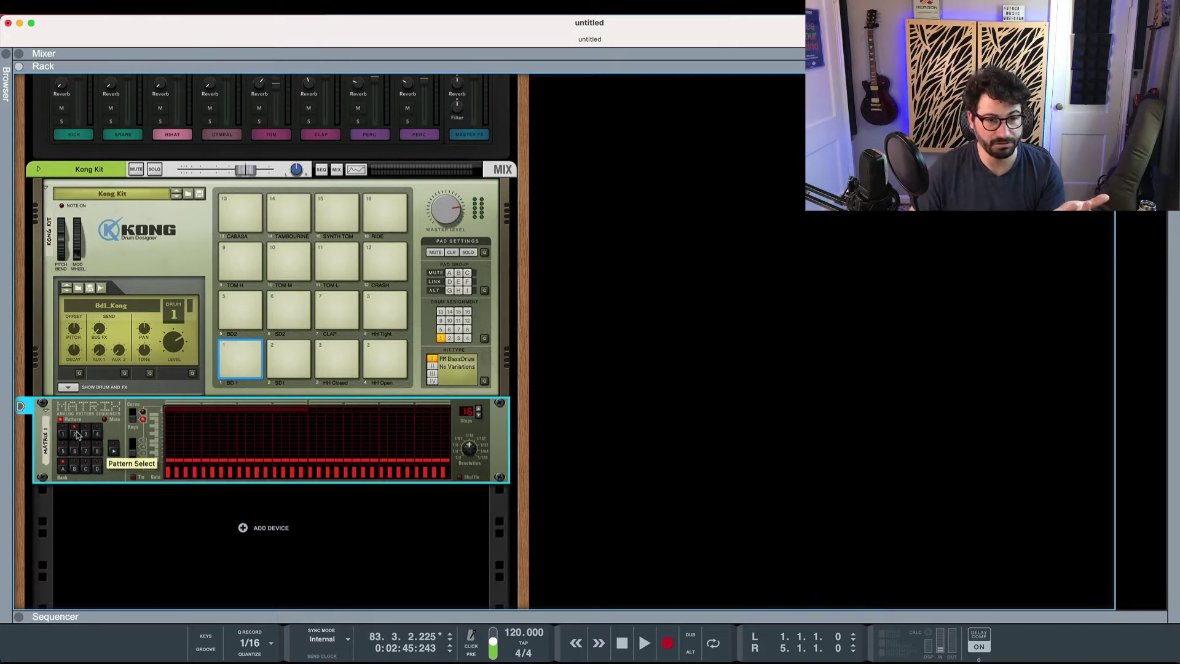
left_click(114, 453)
left_click(64, 435)
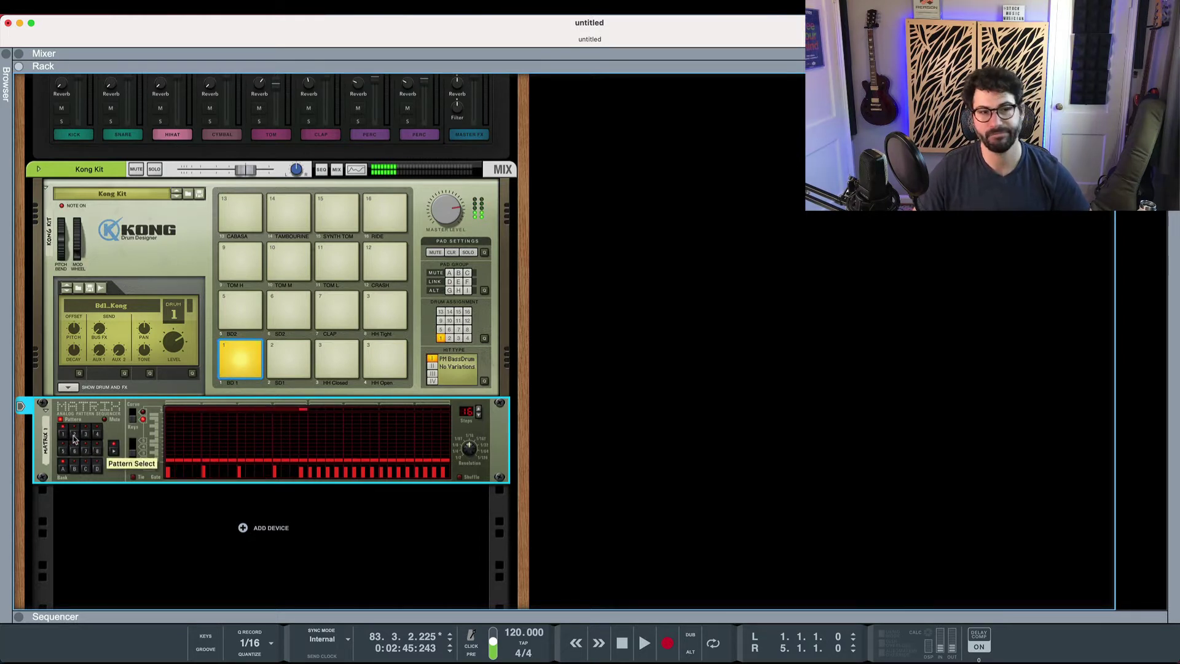
left_click(74, 435)
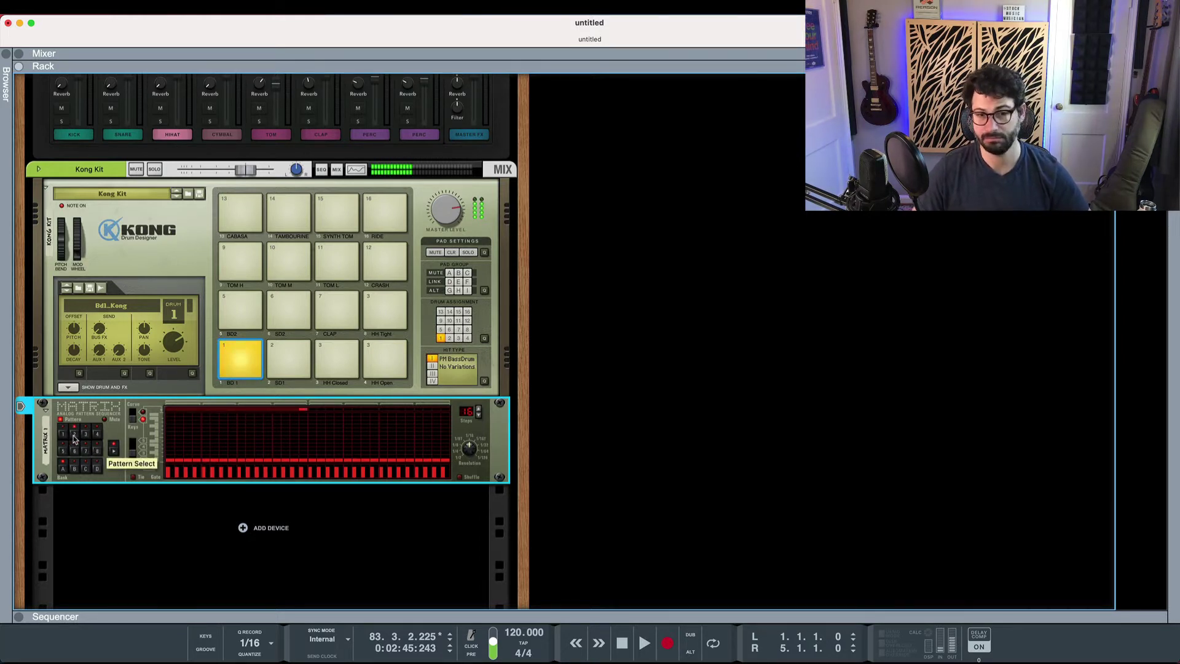
left_click(63, 435)
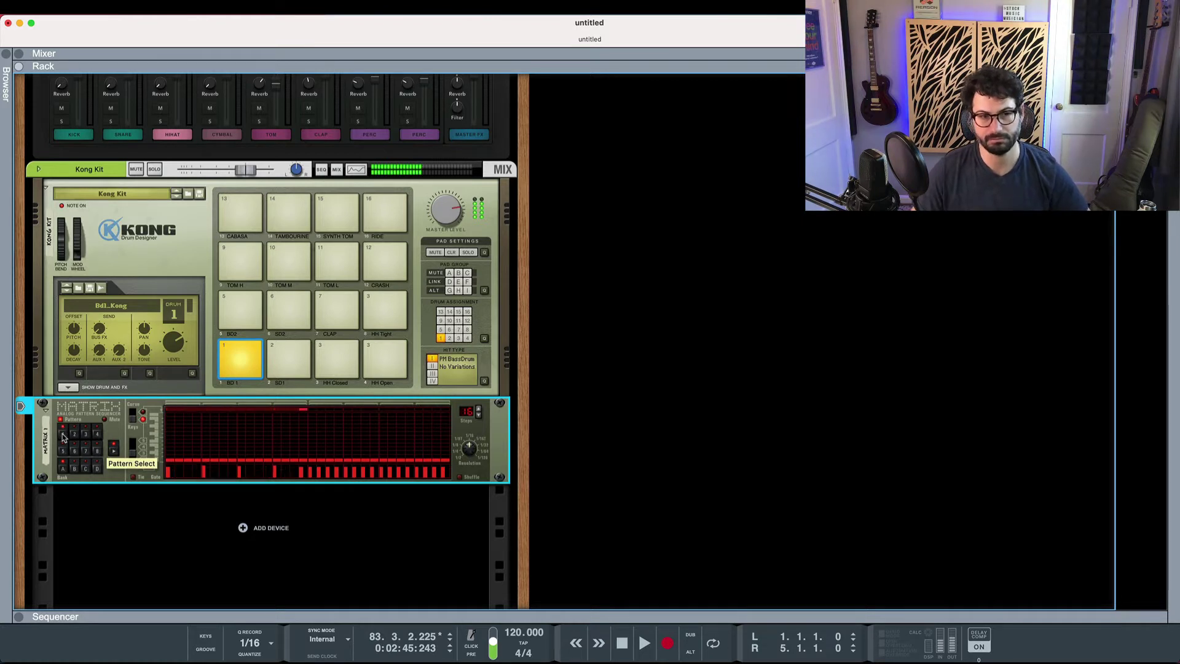
key("space")
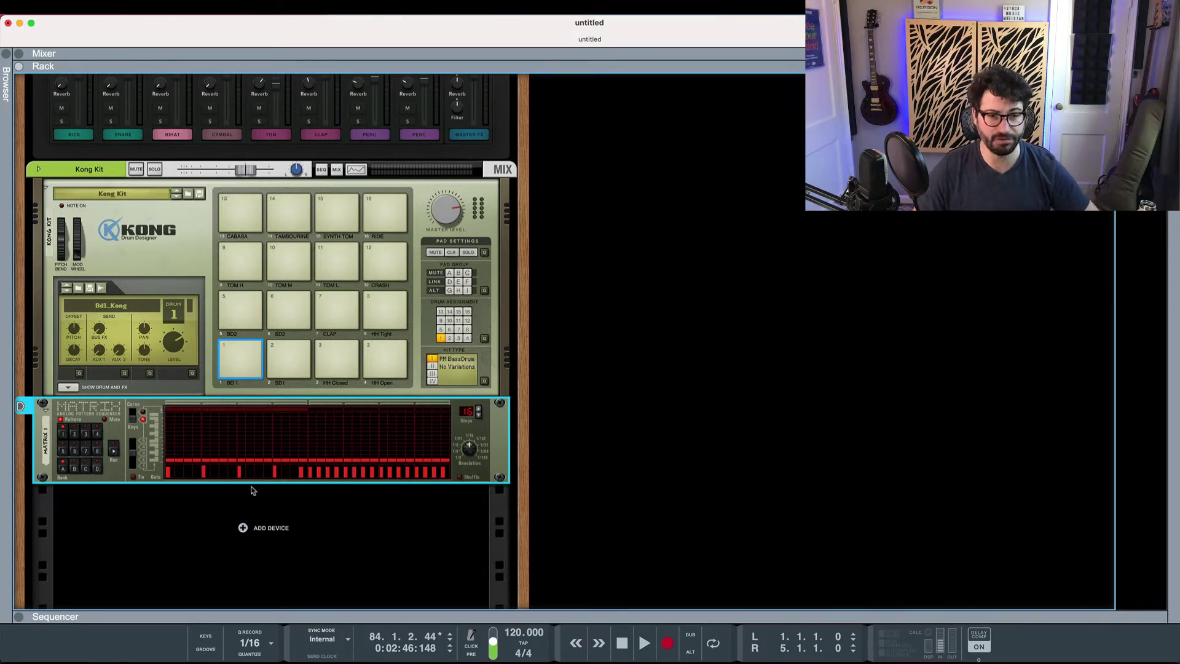
Step: Add a second Matrix Pattern Sequencer directly below the Kong drum device
left_click(154, 263)
right_click(153, 262)
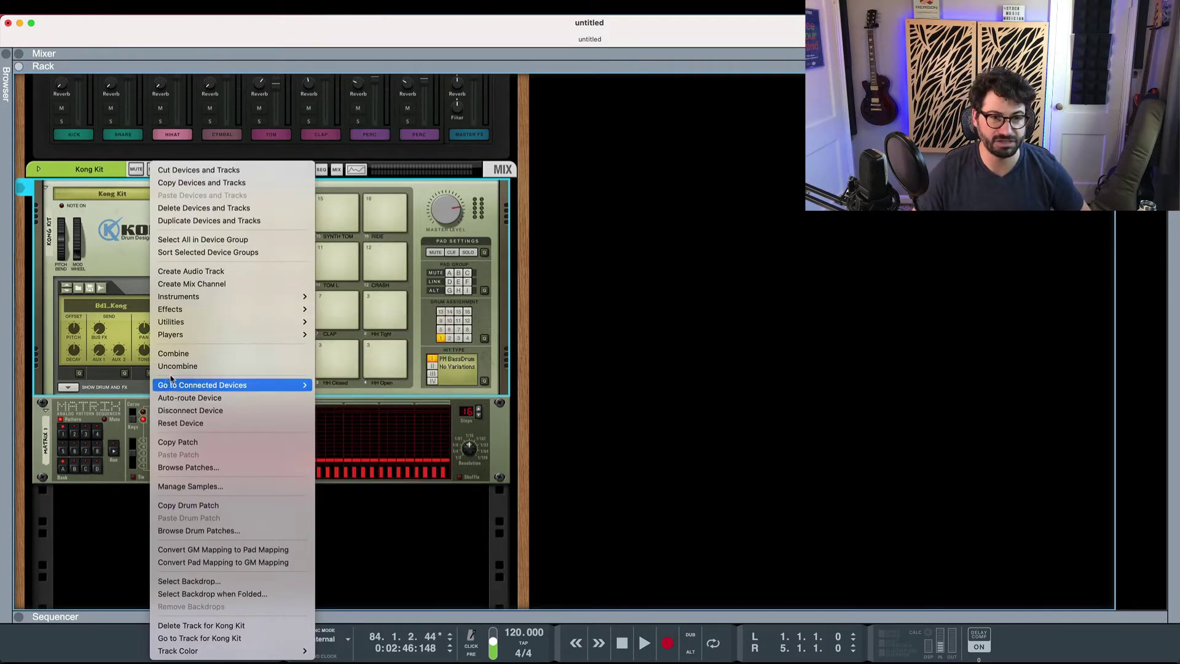
mouse_move(219, 320)
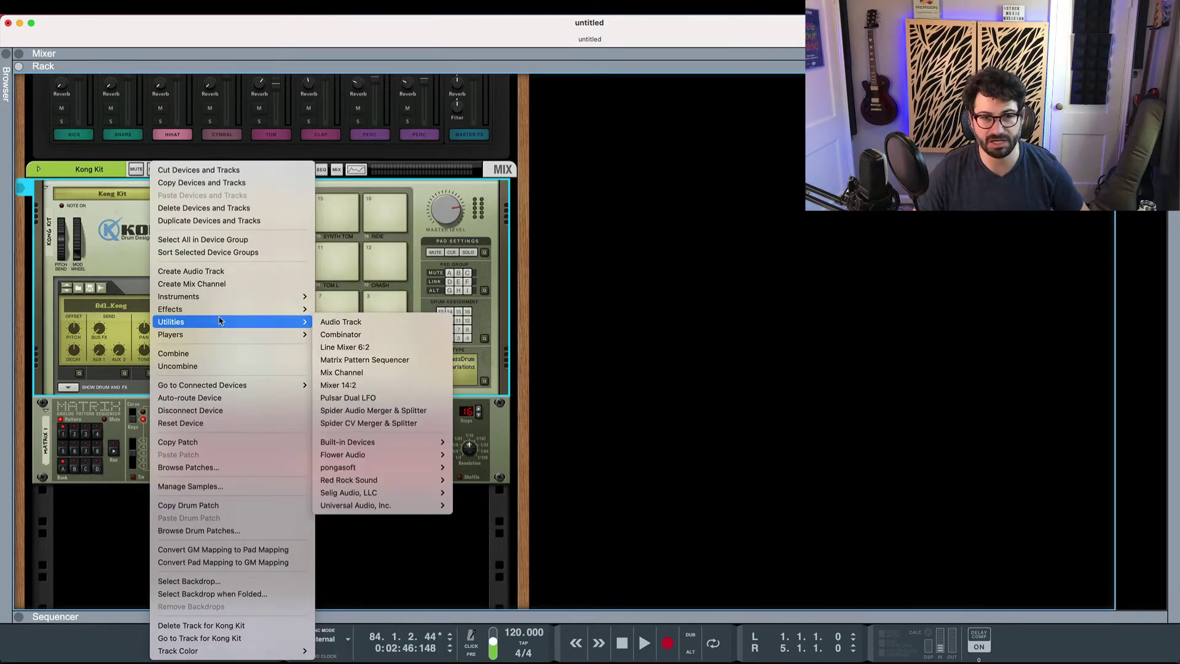
left_click(369, 360)
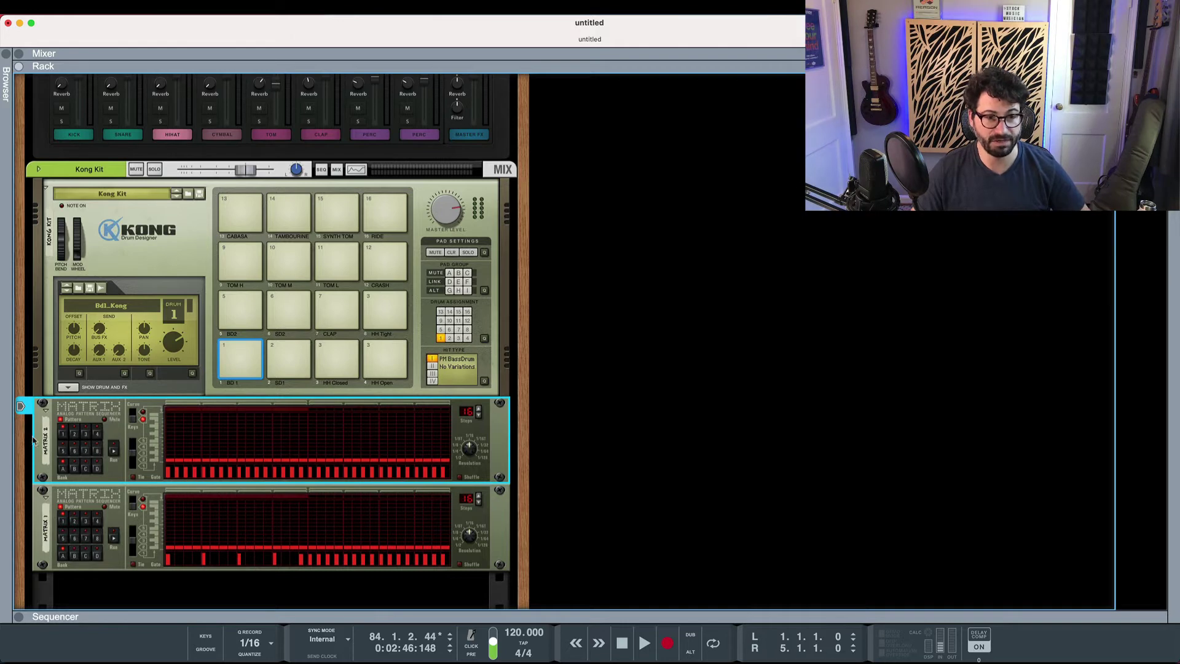
Step: Connect the new Matrix's Gate CV output to the gate input of Kong's pad 2
key("Tab")
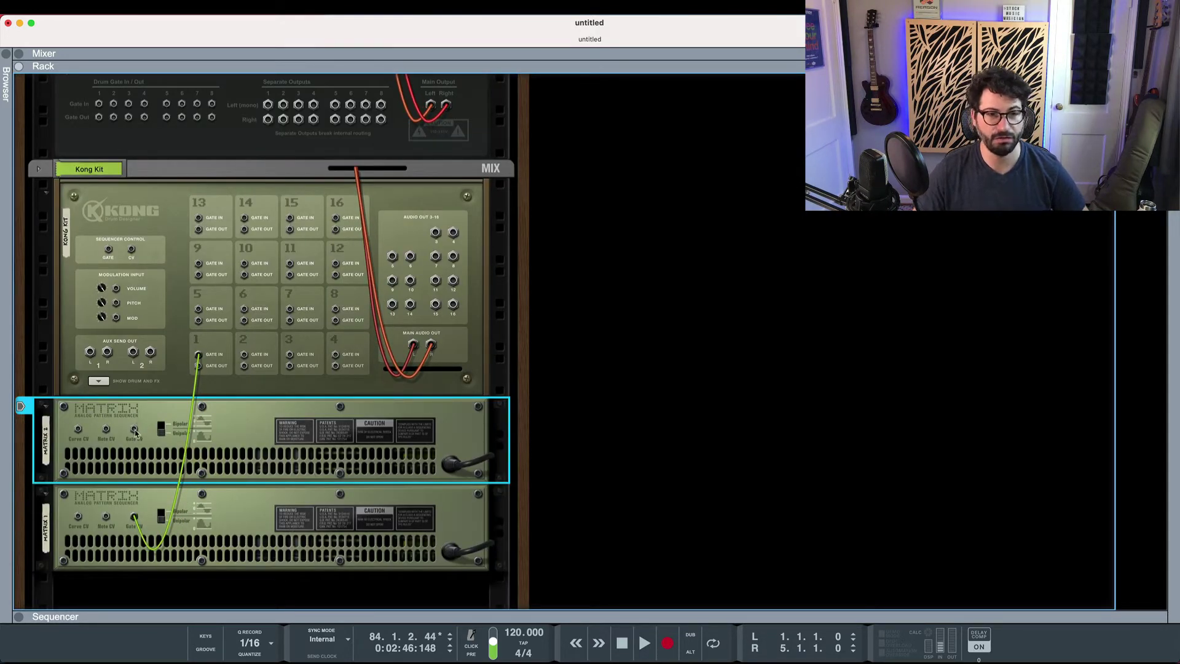
left_click_drag(134, 431, 244, 359)
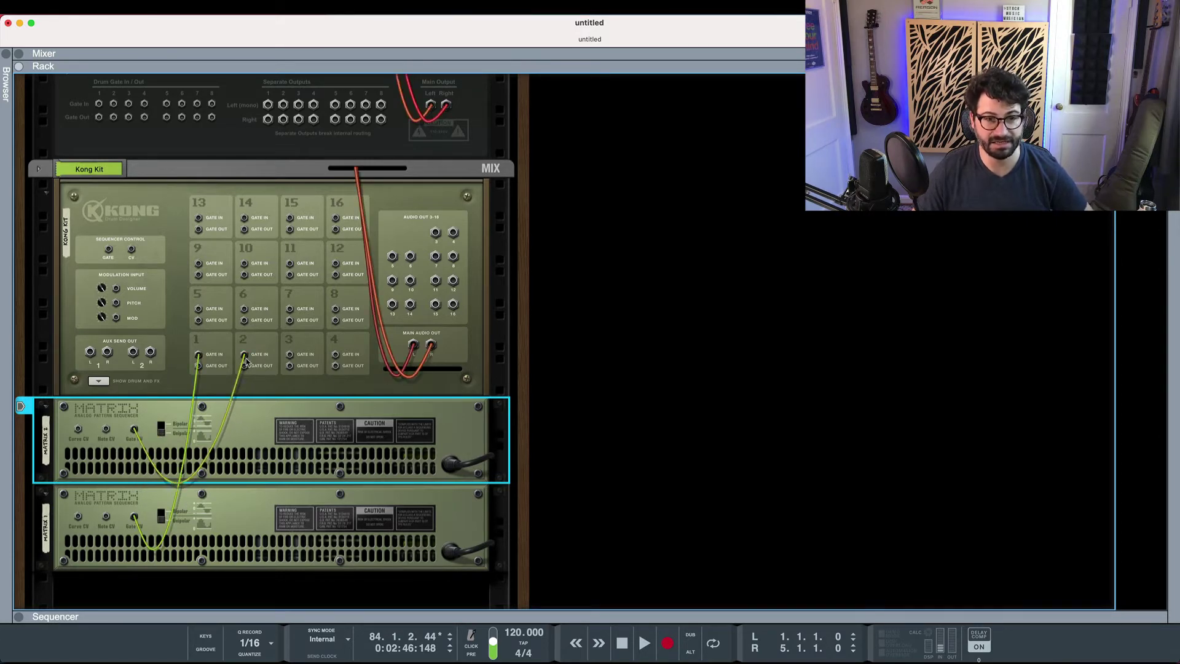
key("Tab")
key("Tab")
key("Tab")
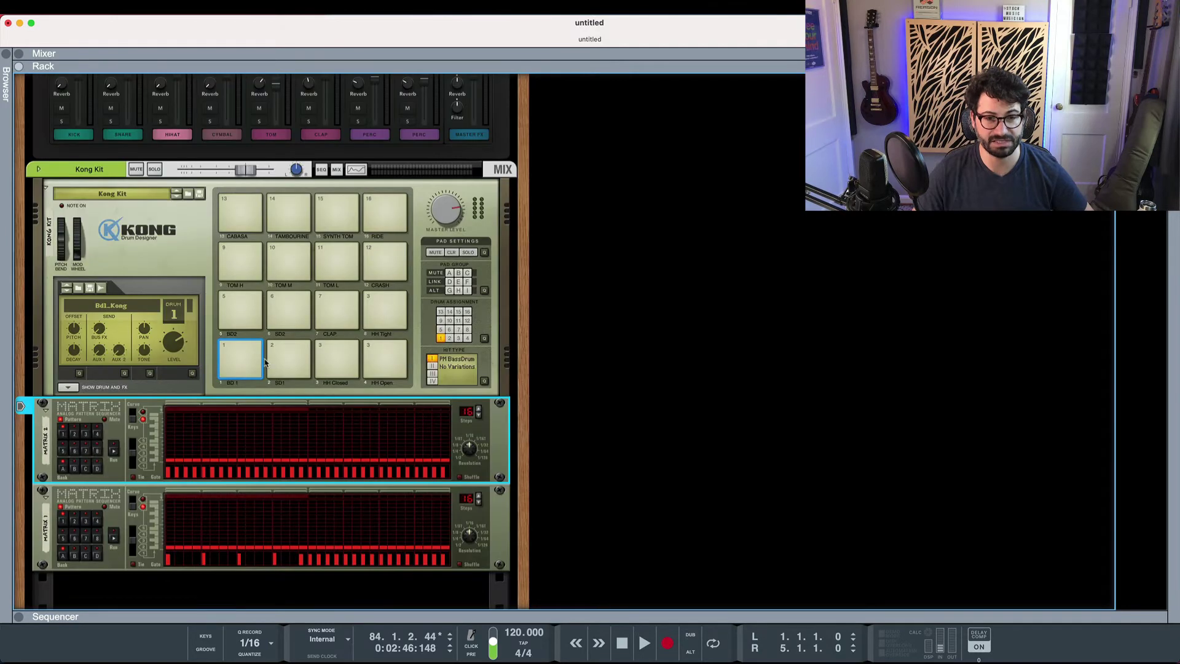
Step: Draw varying gate velocities across steps 1 to 16 of the second Matrix for pad 2, and play both sequencers together
left_click(274, 362)
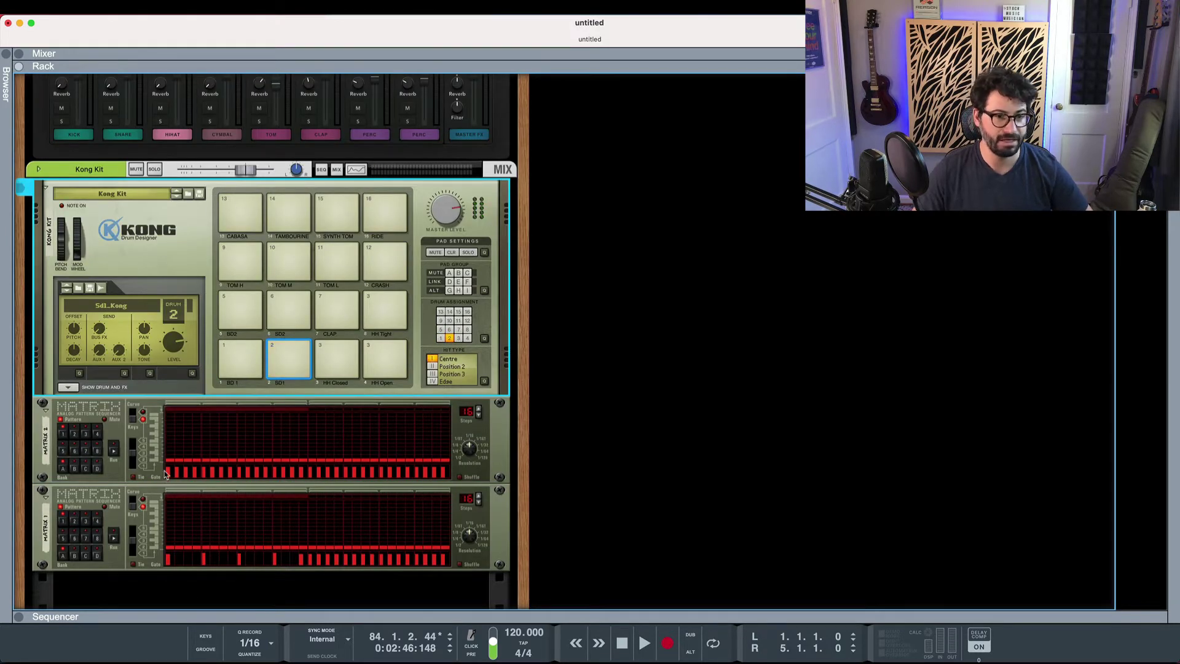
left_click_drag(166, 477, 302, 471)
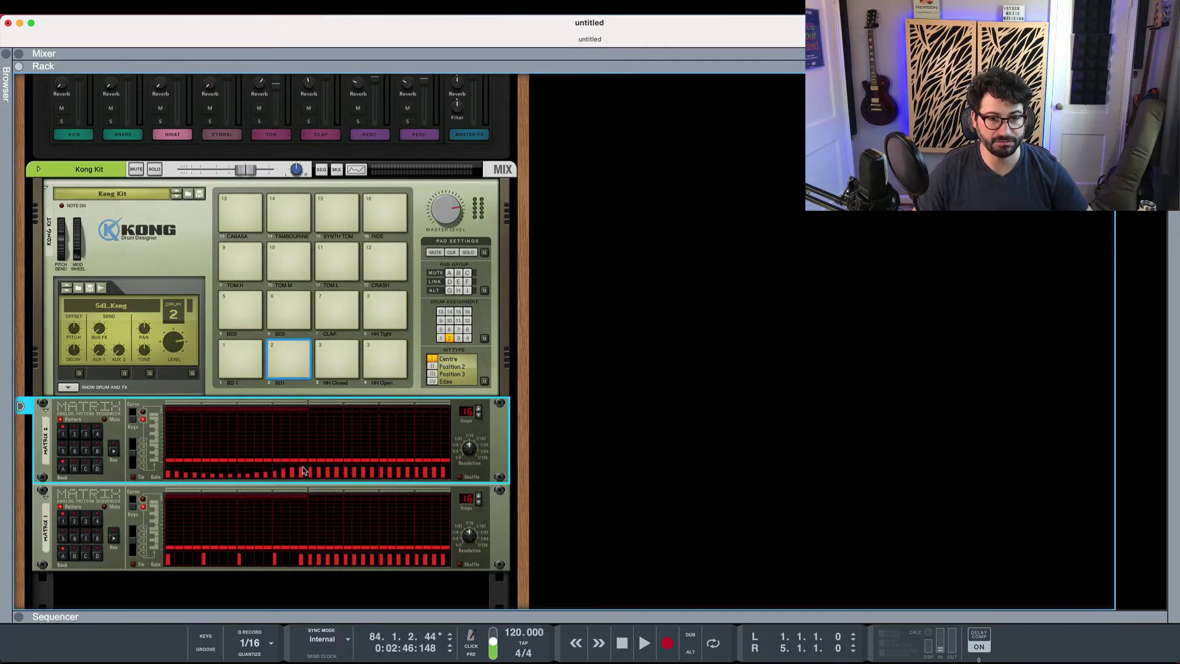
left_click(113, 452)
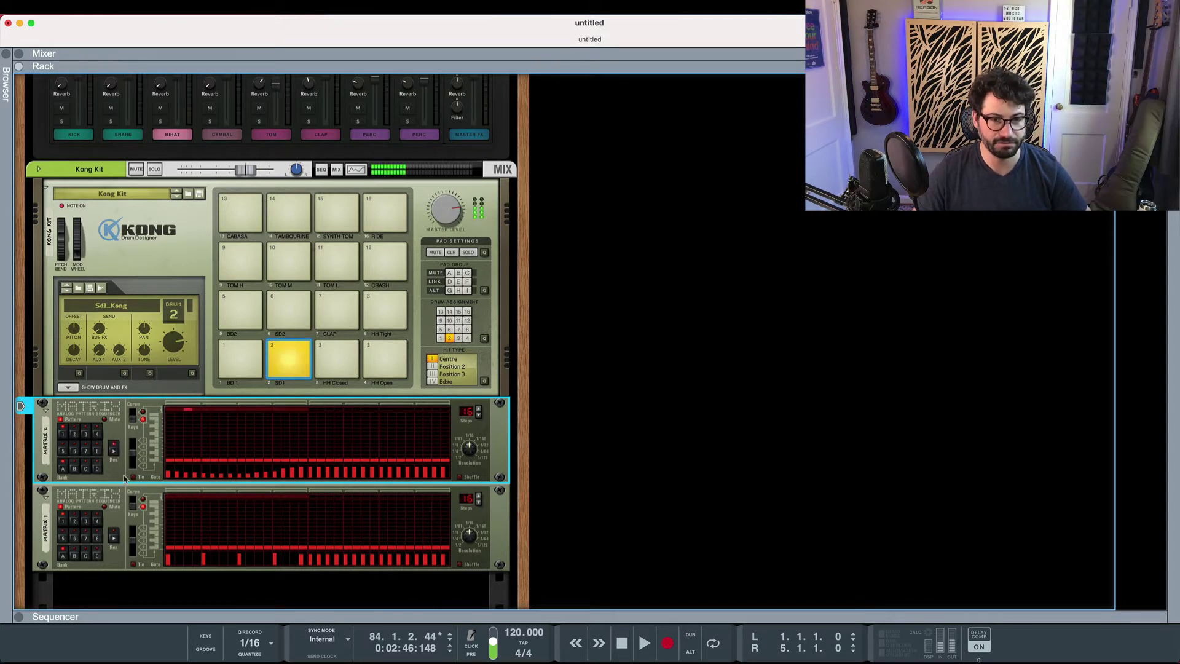
left_click(114, 538)
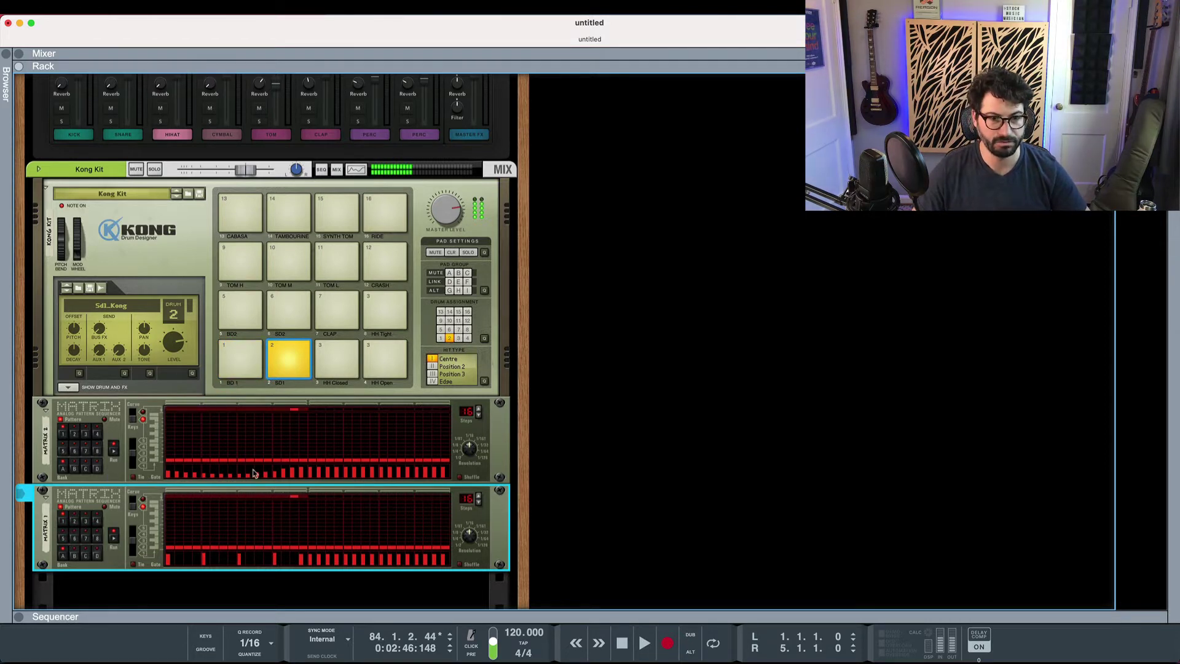
key("space")
key("space")
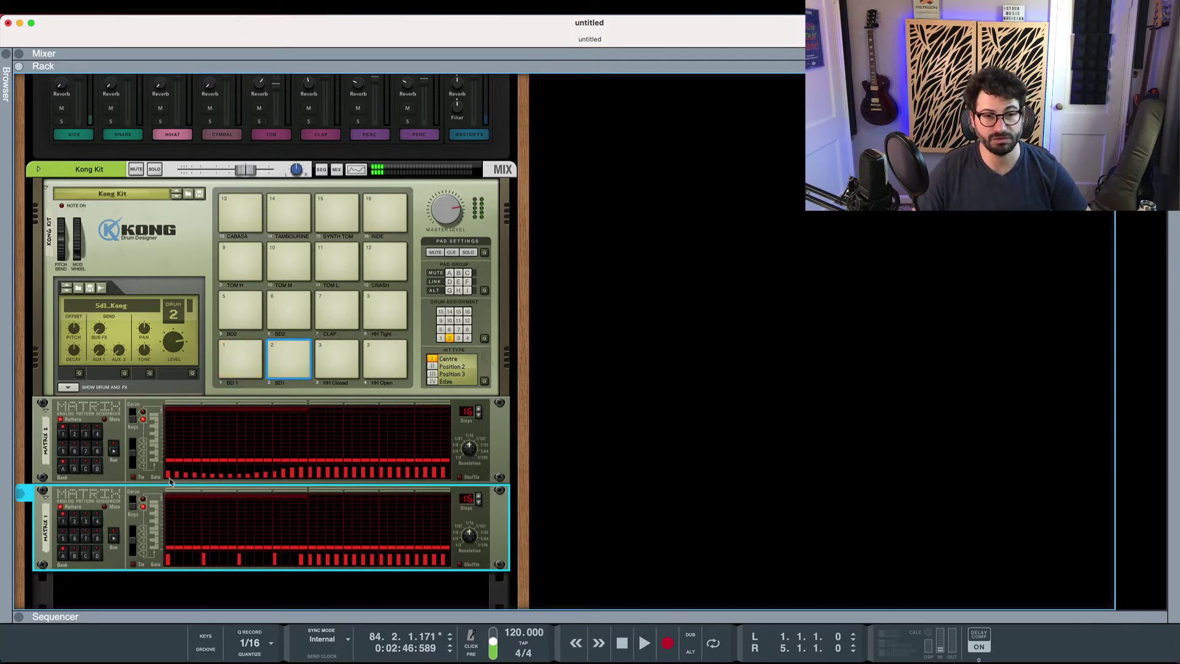
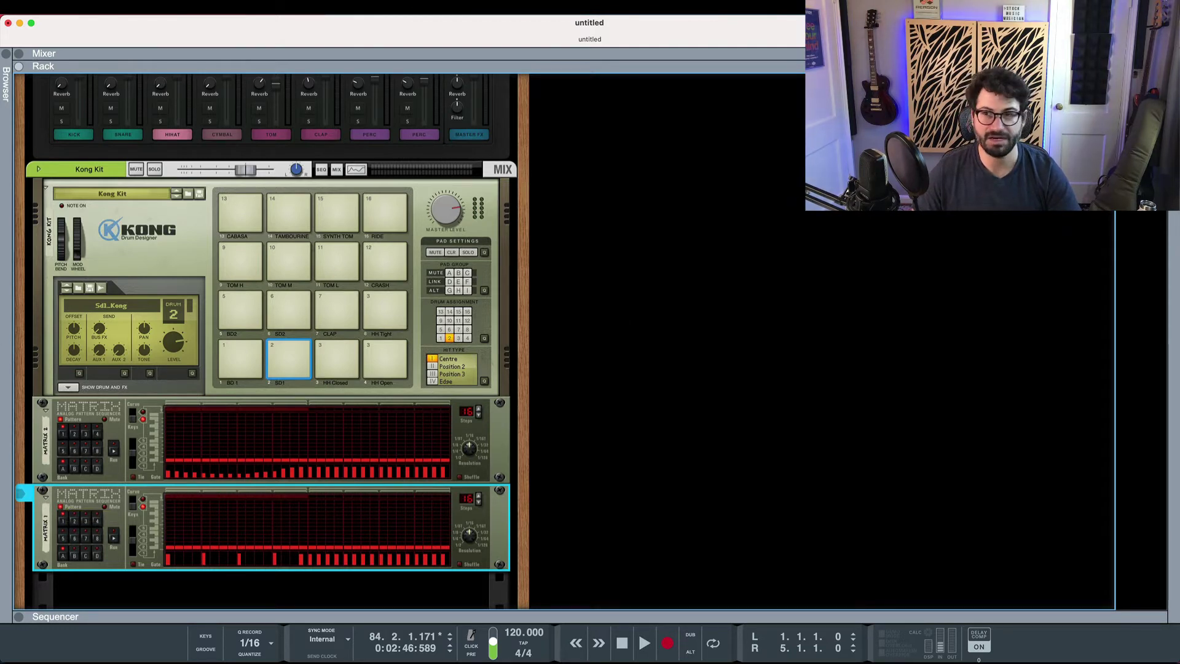
scroll(270, 342, "up", 20)
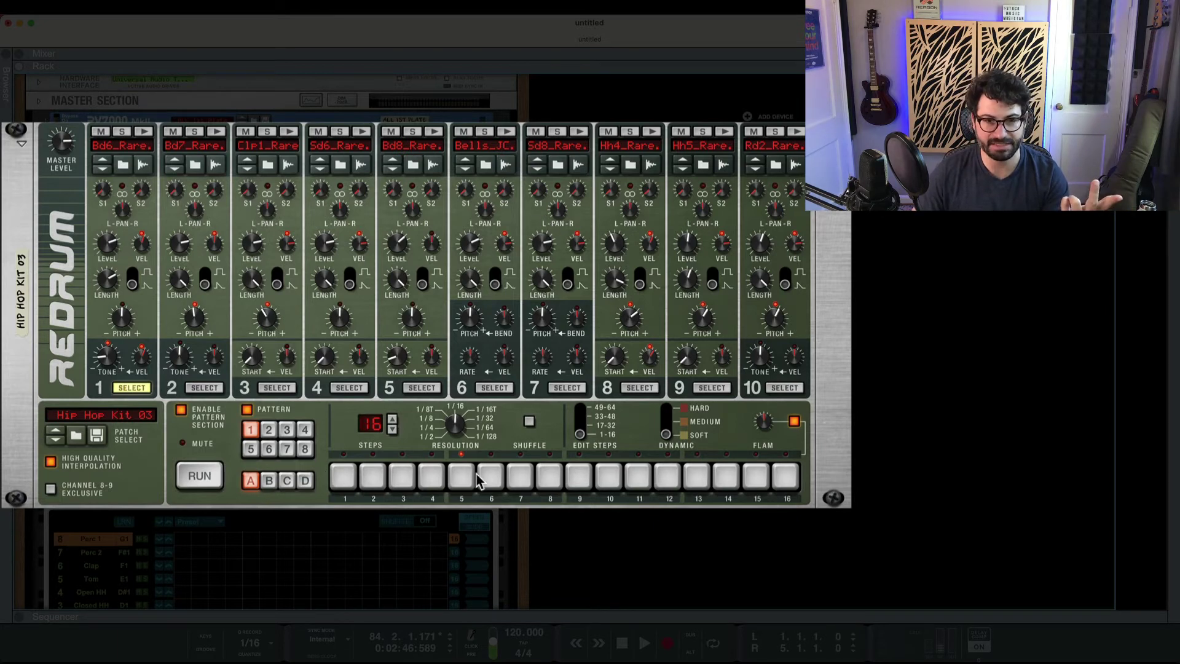
left_click(204, 388)
left_click(277, 388)
left_click(350, 388)
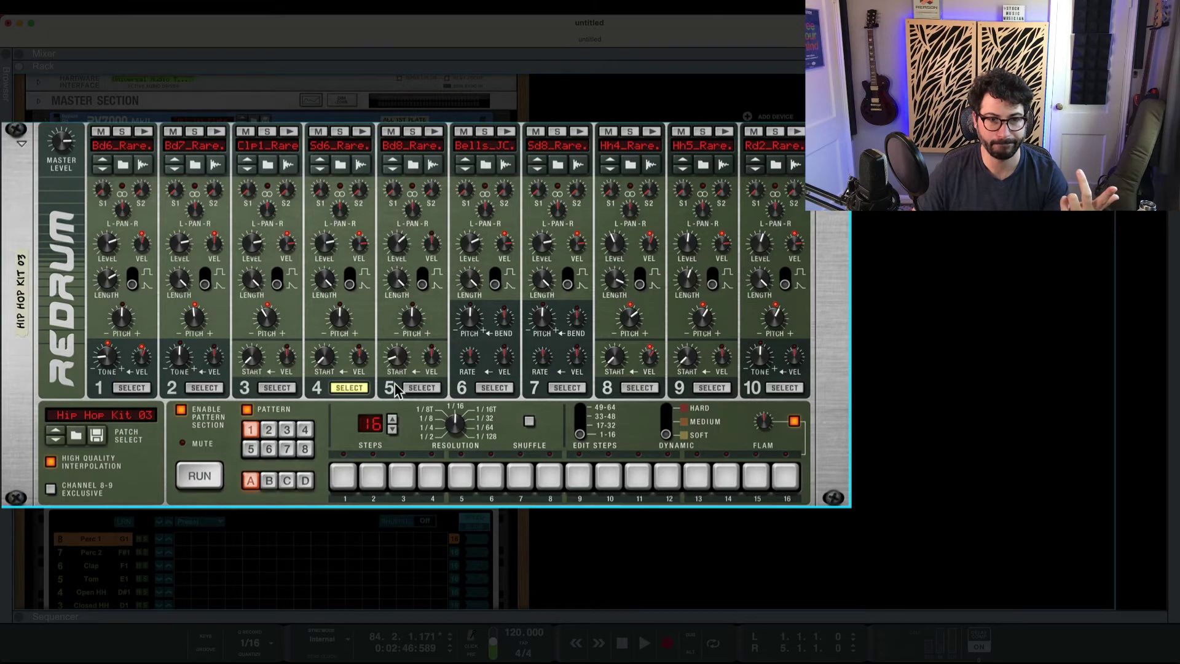
left_click(129, 389)
left_click(343, 476)
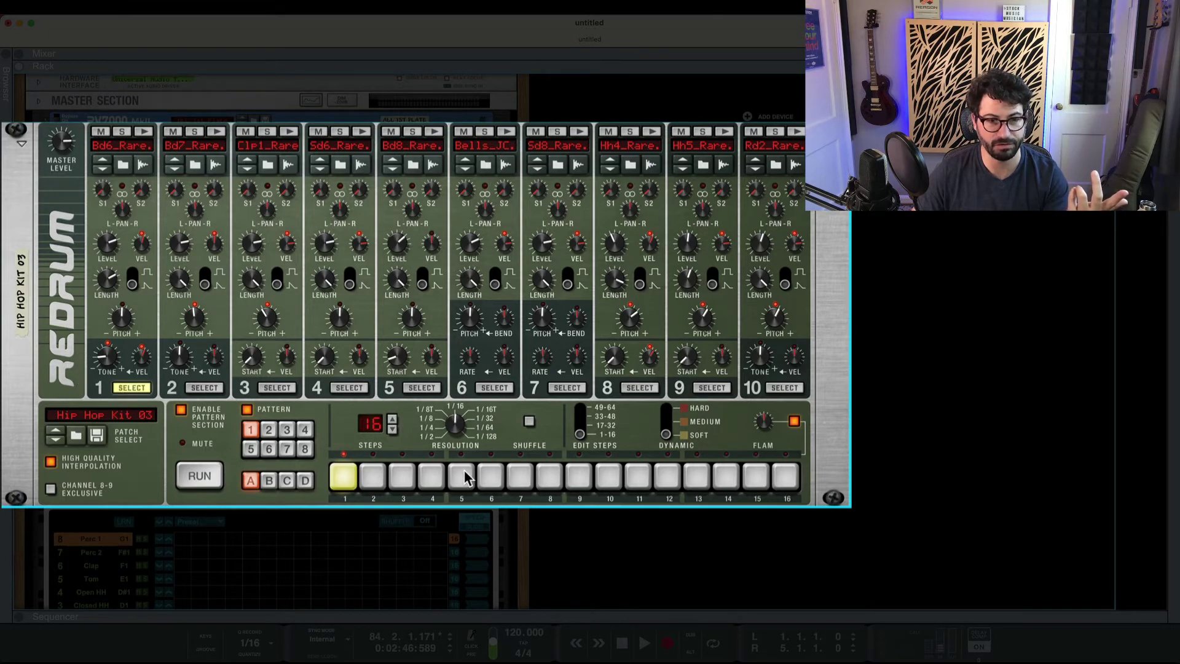
left_click(461, 476)
left_click(579, 476)
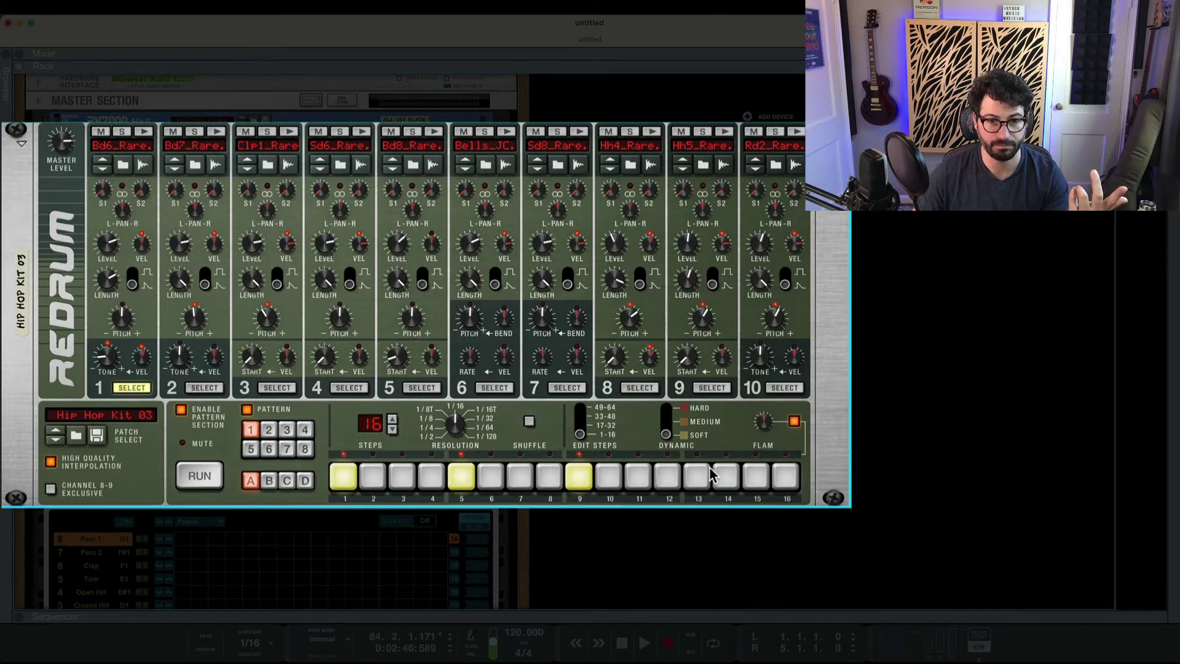
left_click(697, 477)
Step: Change channel 1's hits on steps 1 and 9 to medium dynamics
left_click(666, 424)
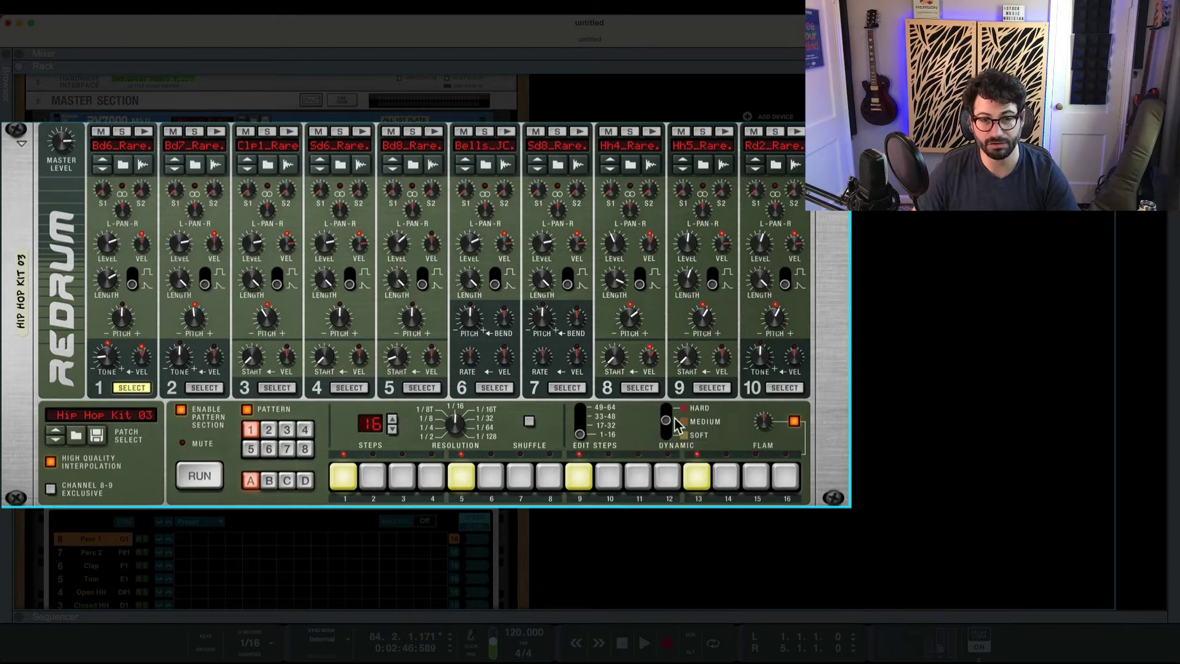
left_click(343, 476)
left_click(343, 477)
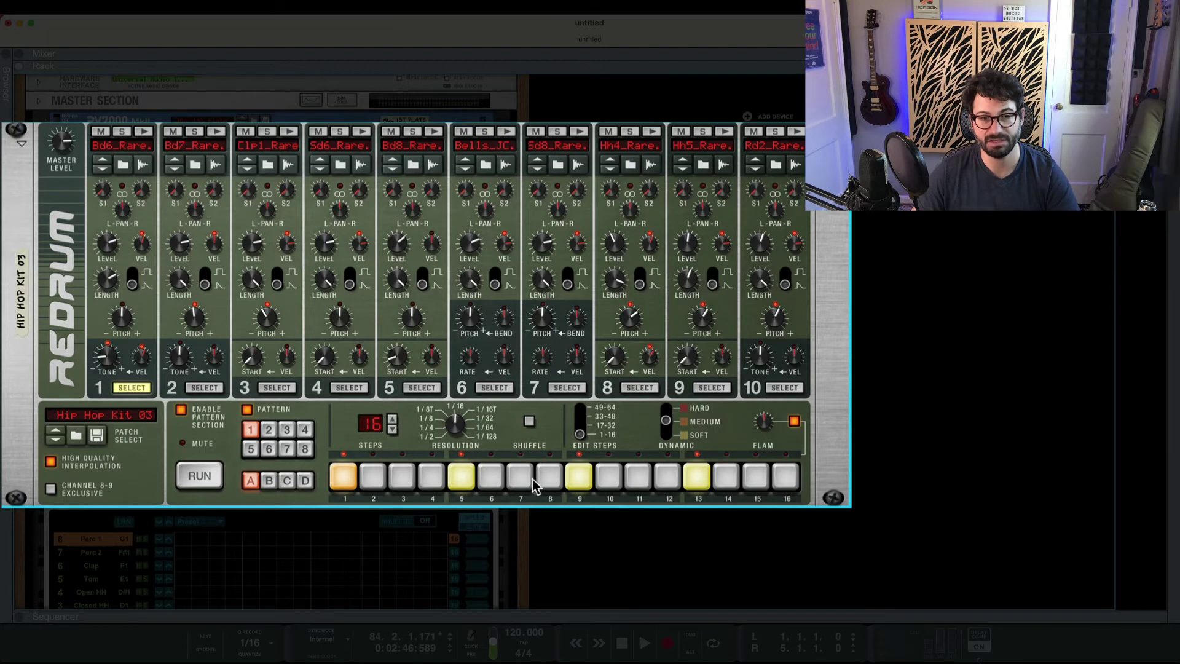
left_click(579, 477)
left_click(579, 477)
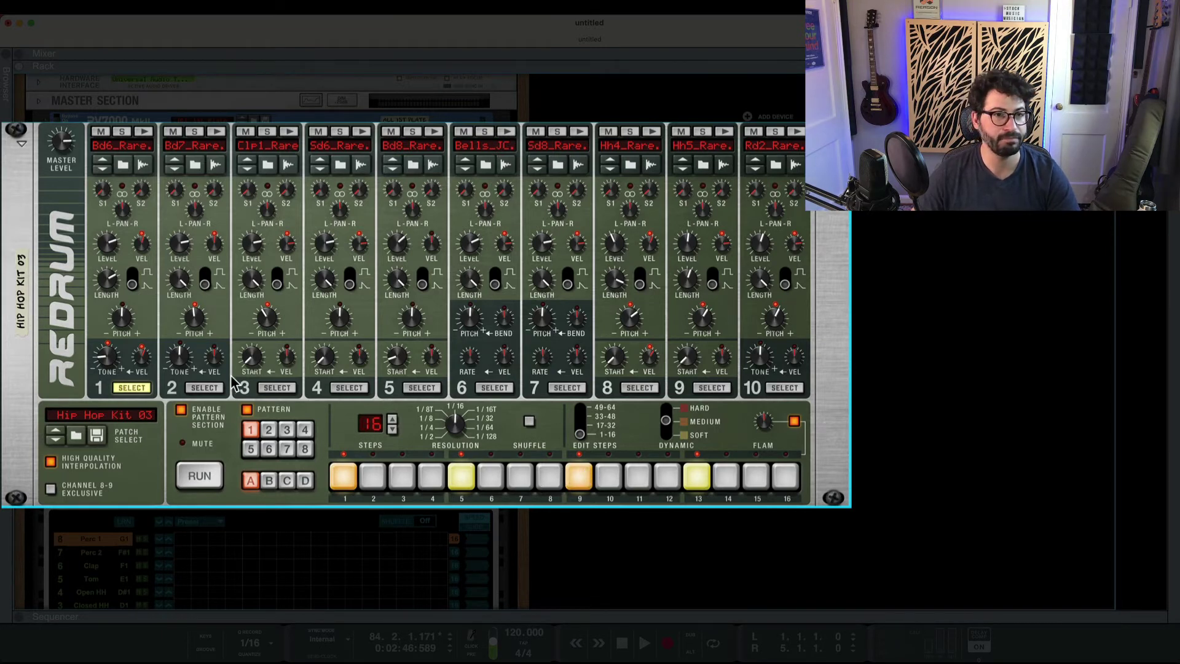
left_click(349, 388)
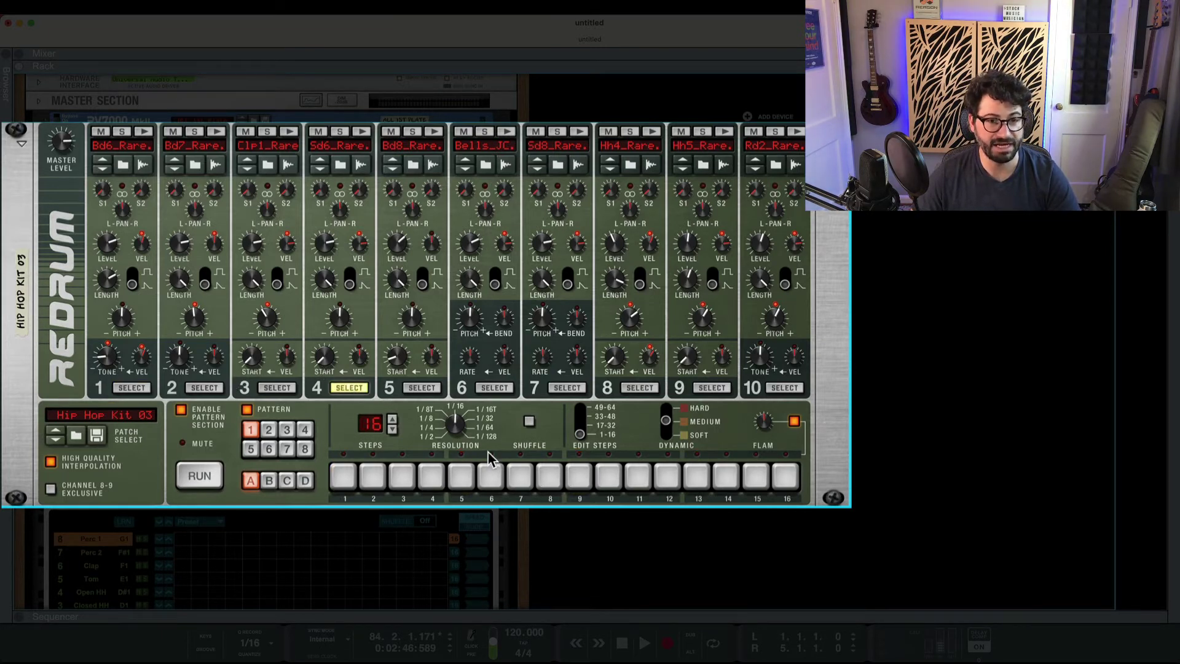
left_click(461, 477)
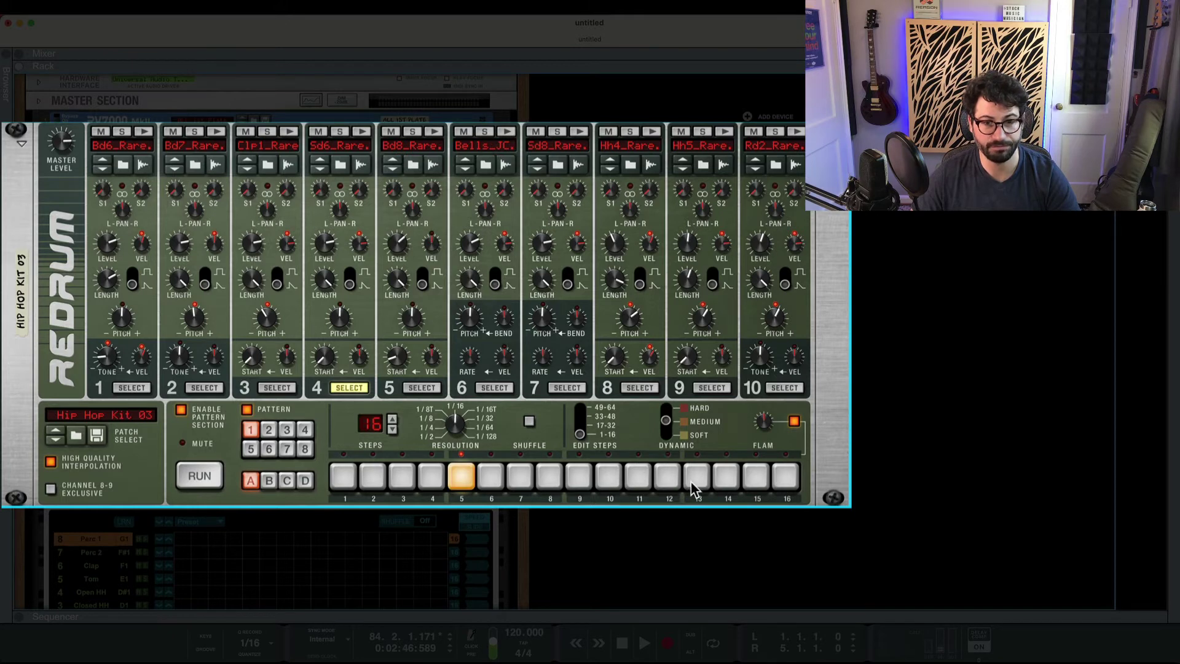
left_click(695, 477)
left_click(209, 477)
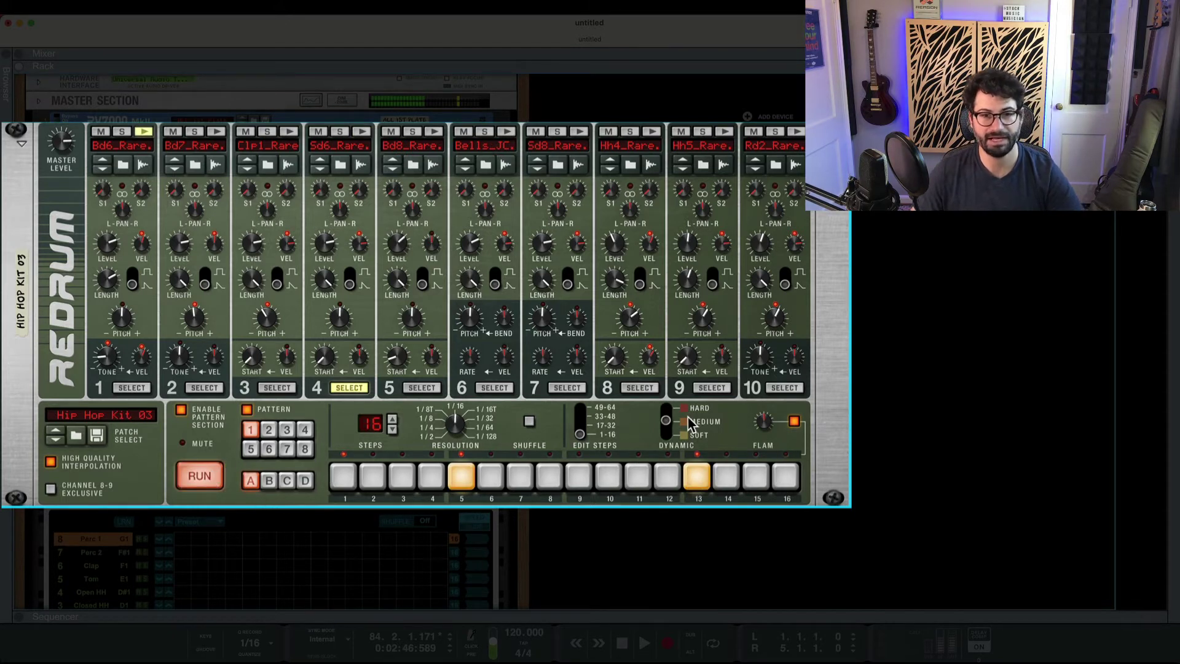
key("space")
Step: Turn flam off, set channel 1's step 5 back to a soft hit, and play the pattern to check it
left_click(793, 421)
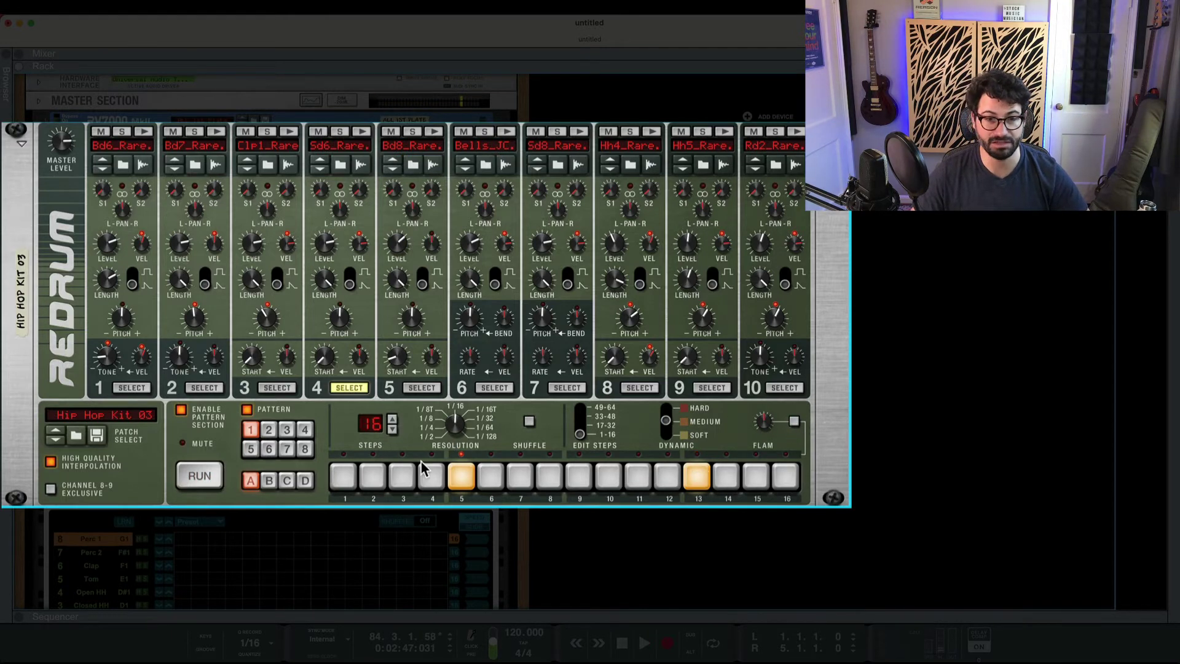
left_click(145, 390)
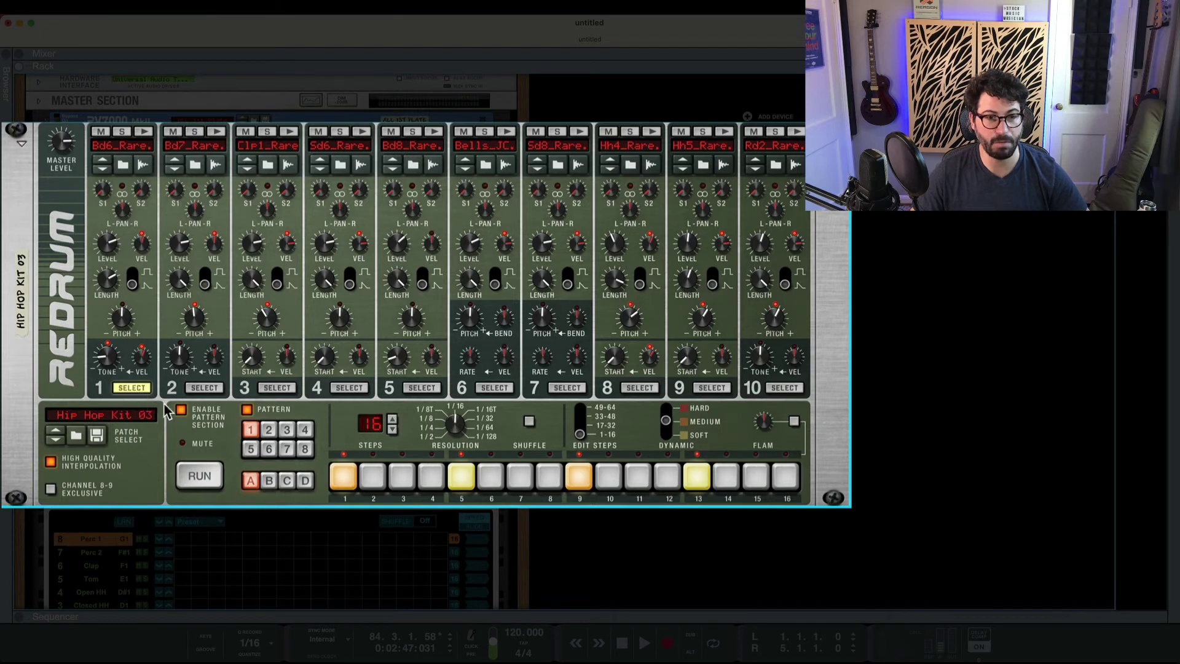
left_click(462, 476)
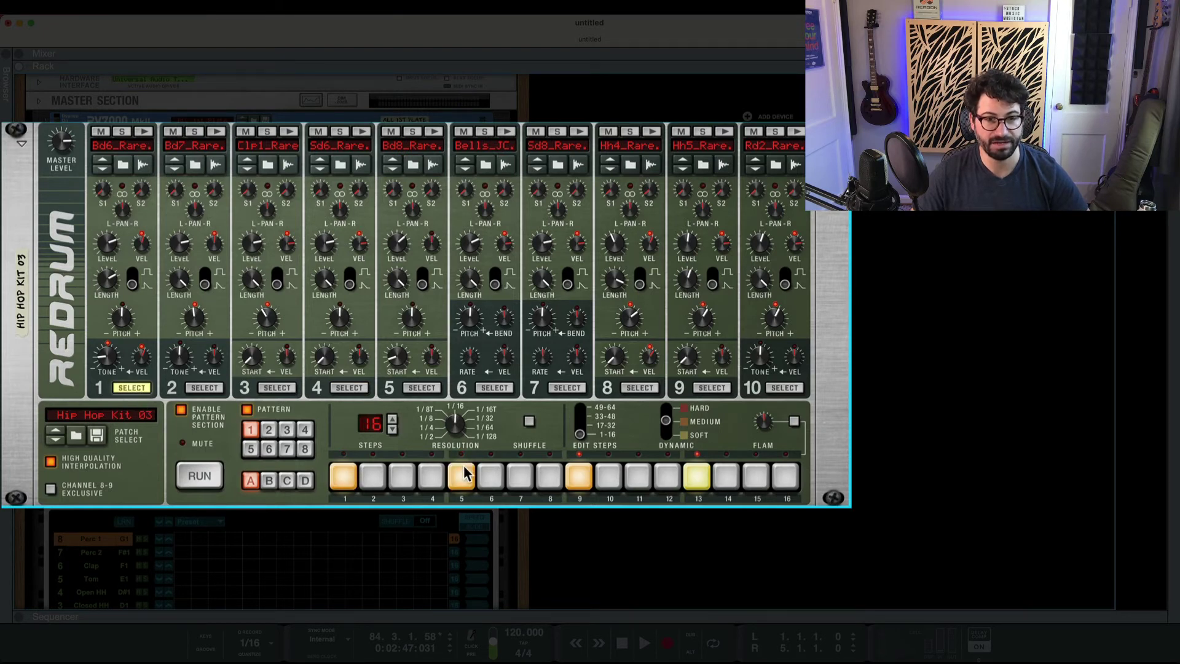
left_click(664, 434)
left_click(462, 480)
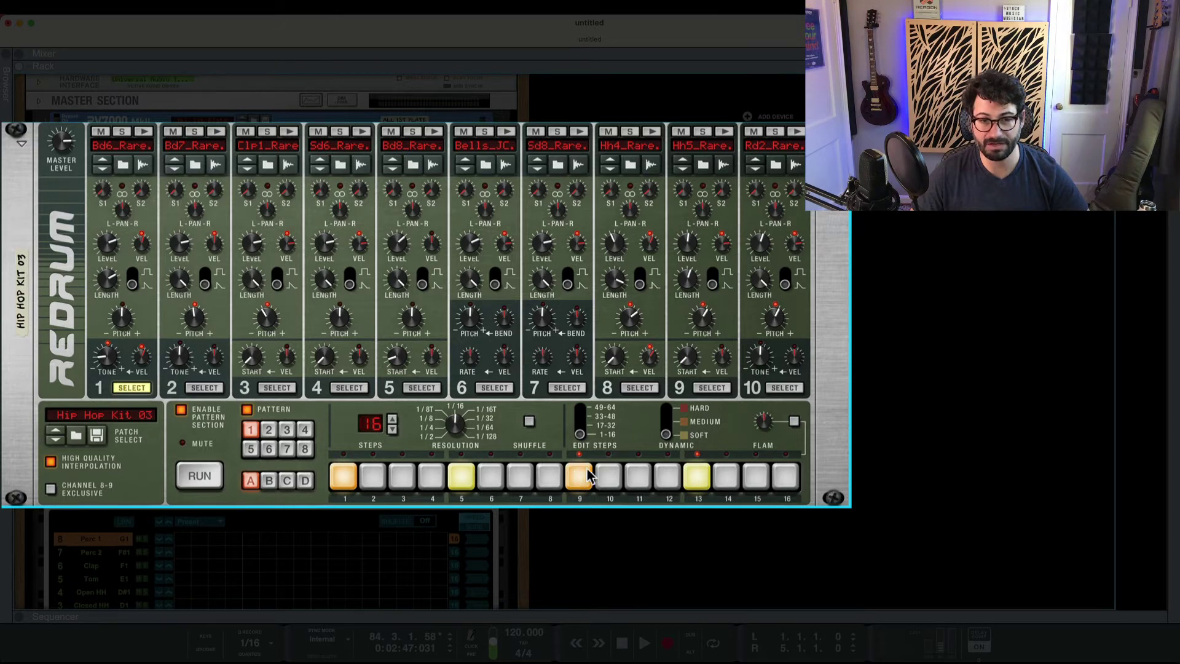
left_click(668, 422)
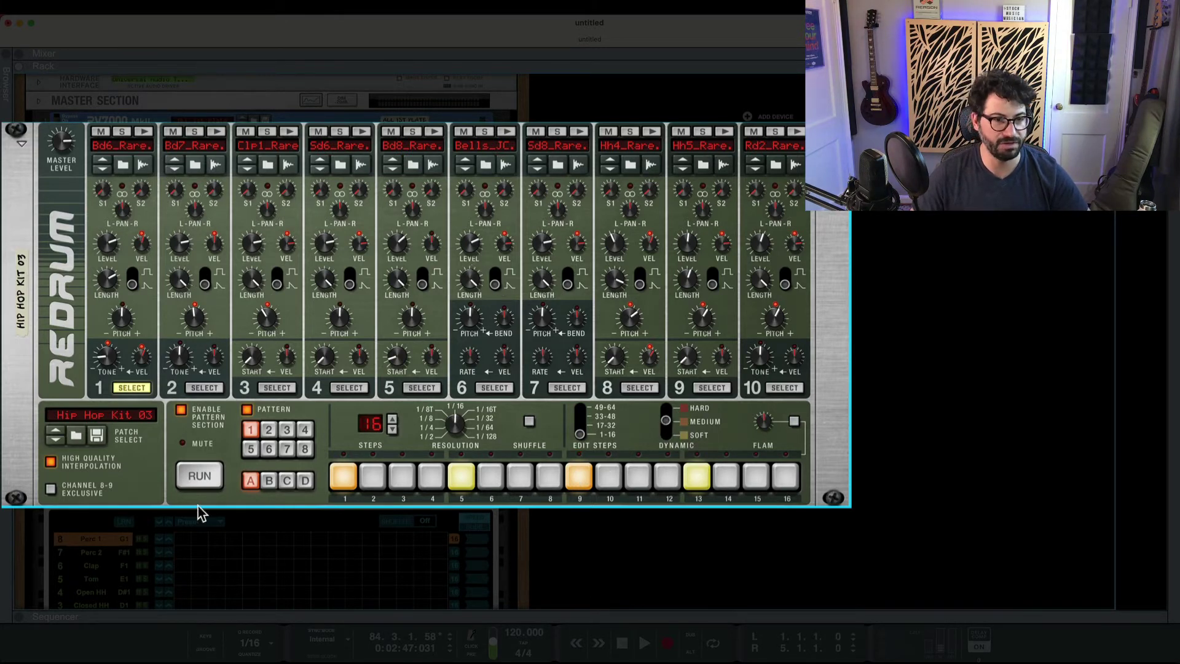
left_click(201, 477)
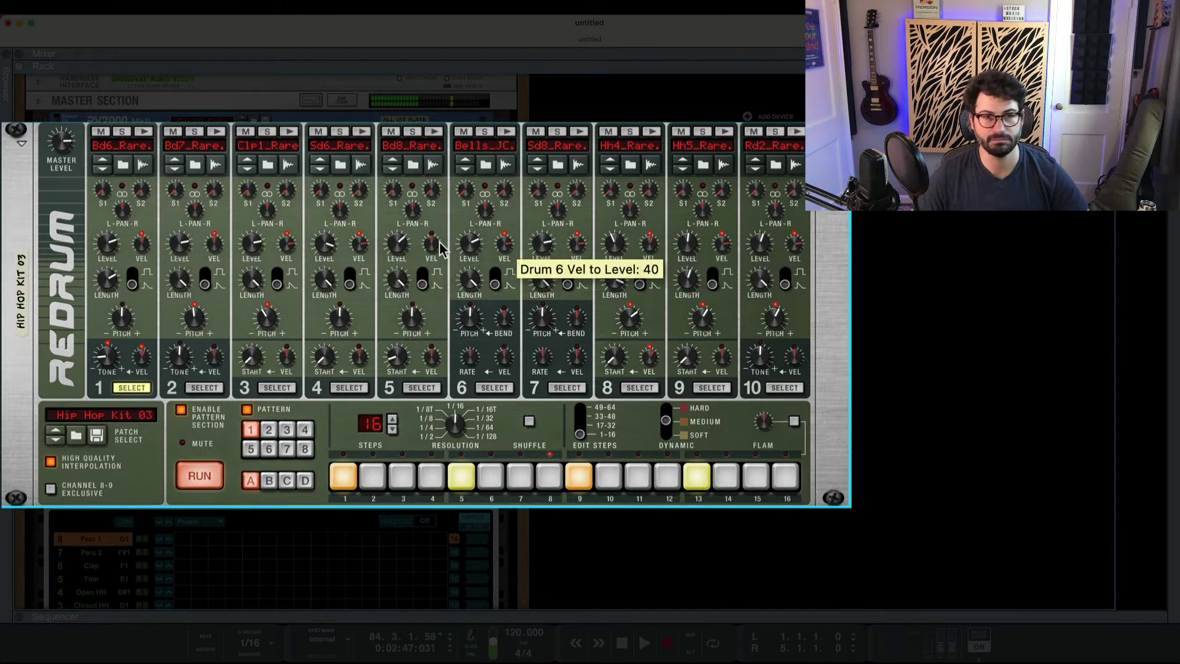
left_click(208, 474)
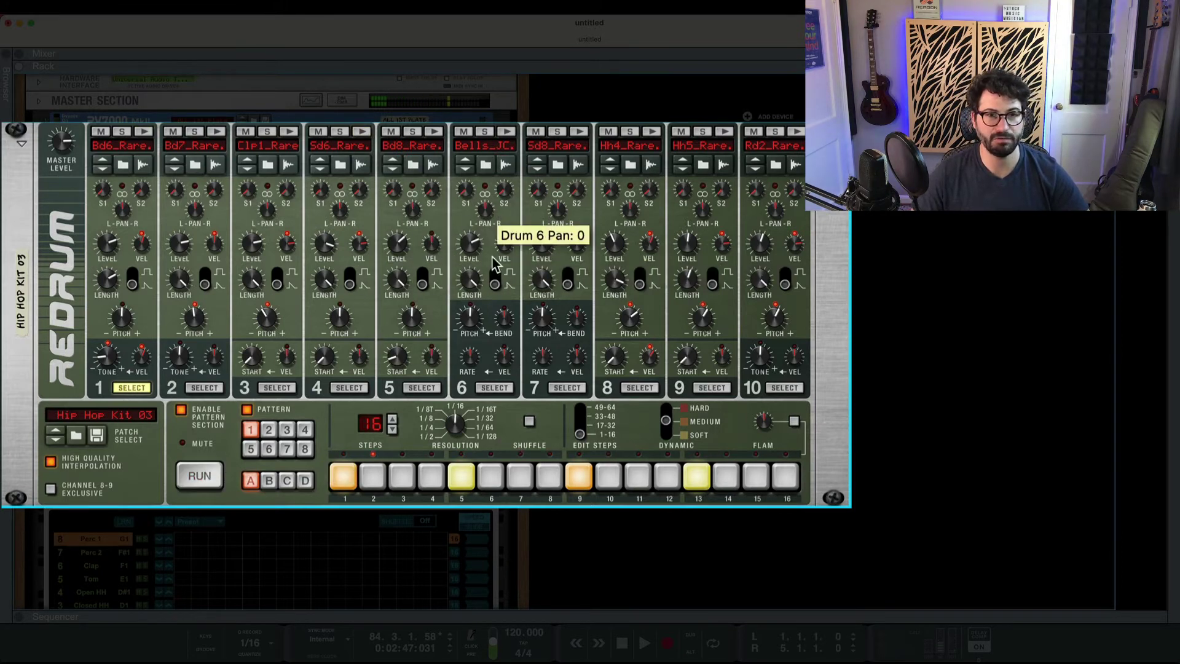
left_click(701, 389)
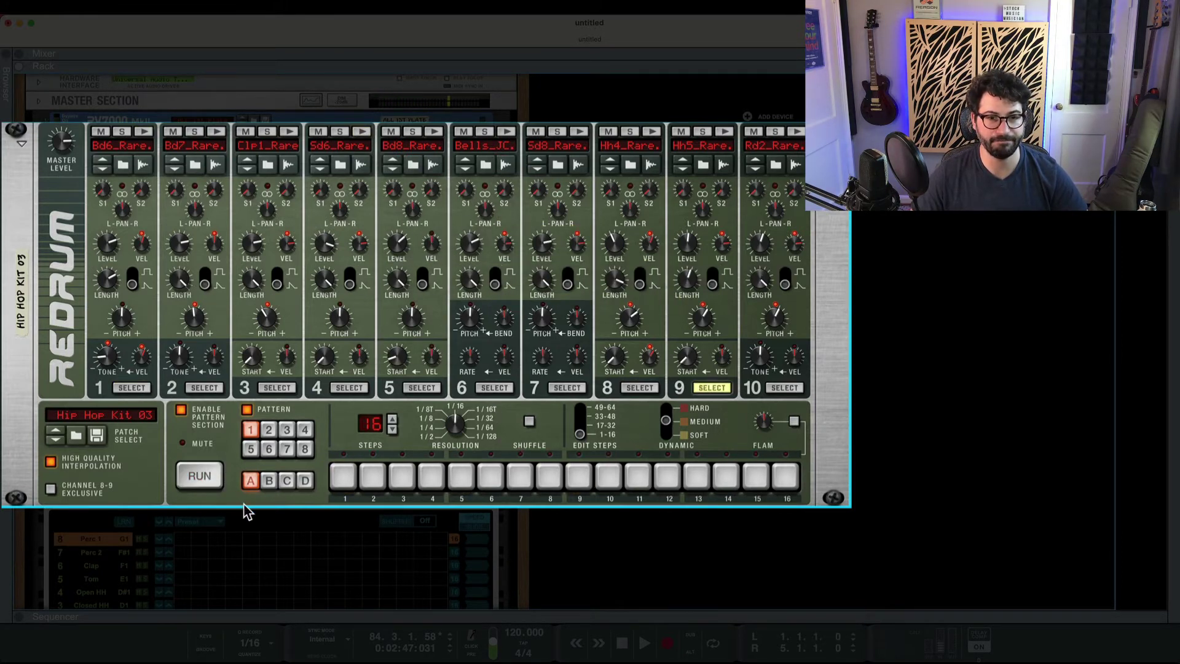
left_click_drag(339, 479, 786, 477)
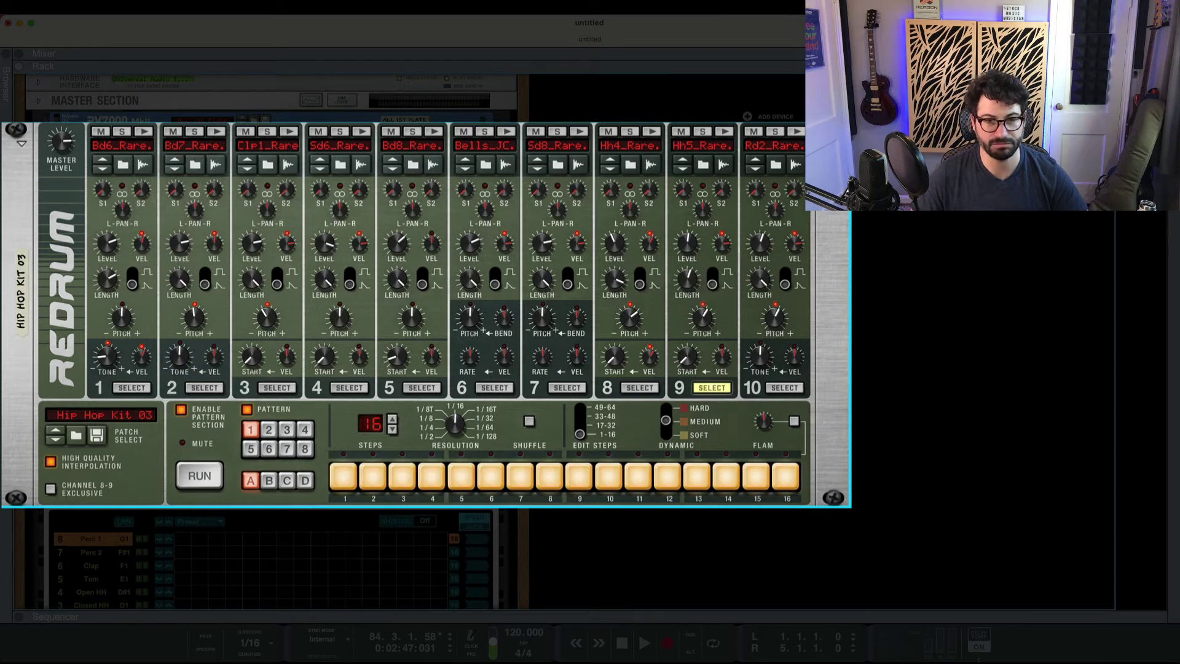
left_click(197, 478)
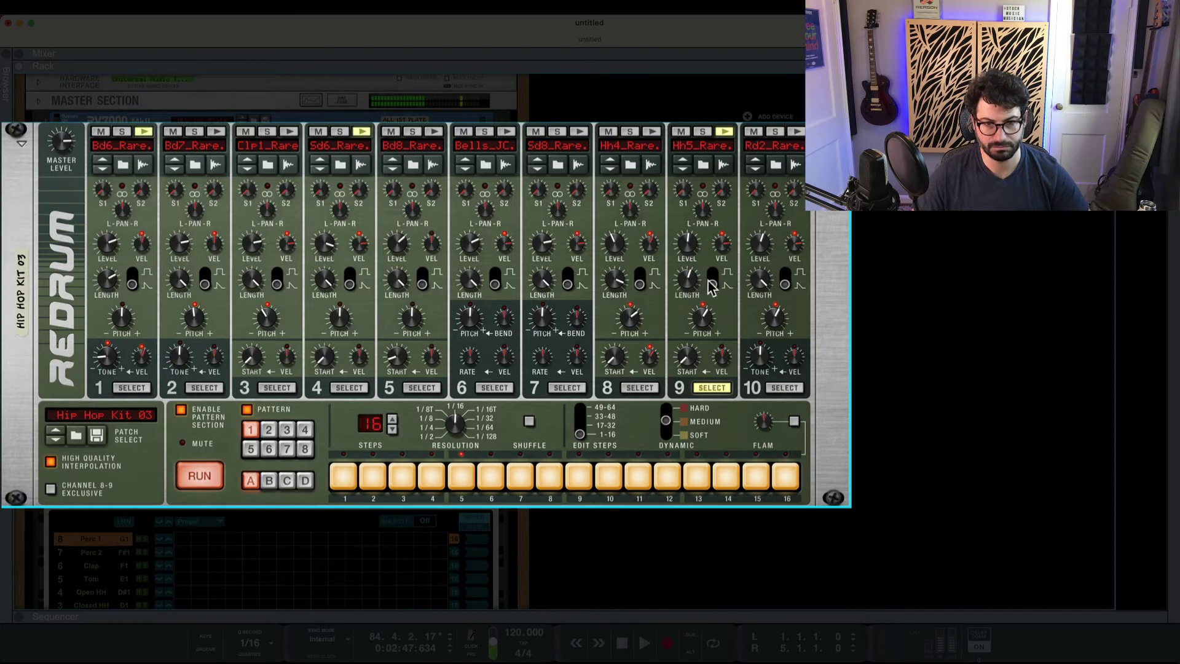
left_click(201, 476)
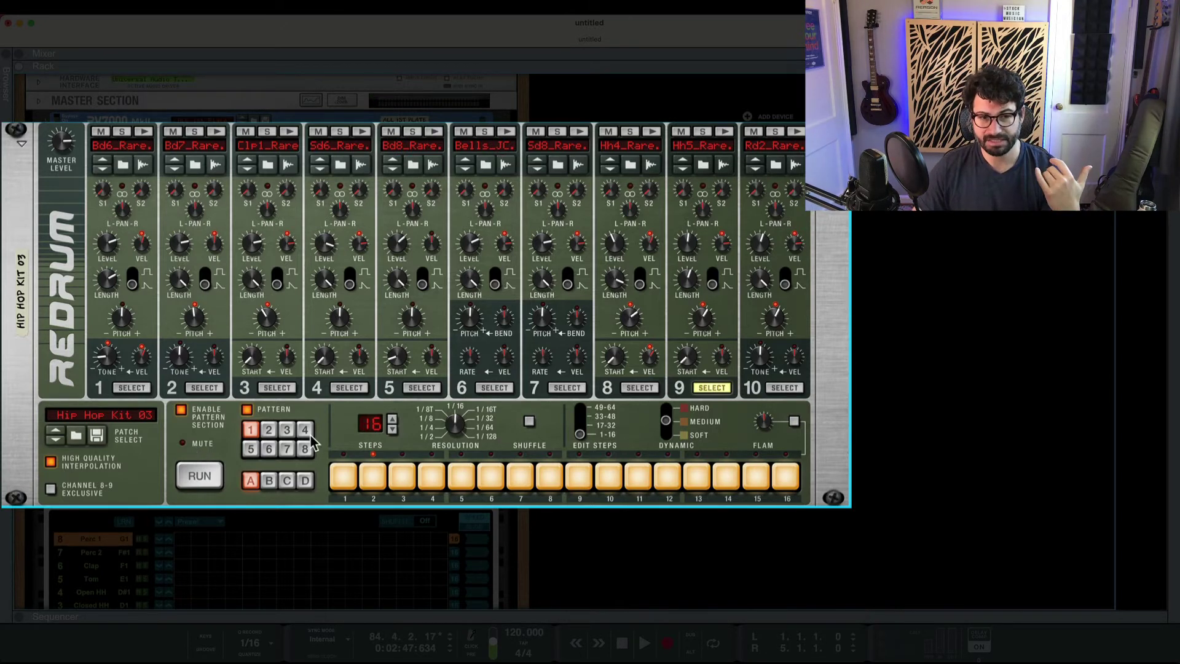
left_click(422, 387)
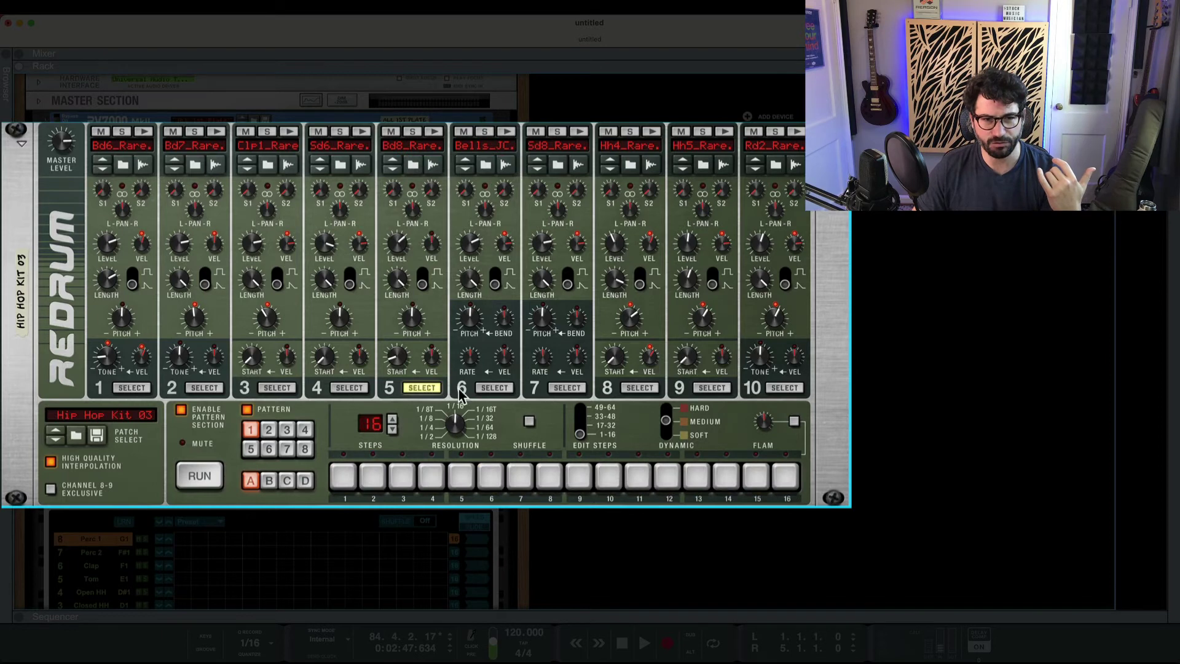
left_click(726, 388)
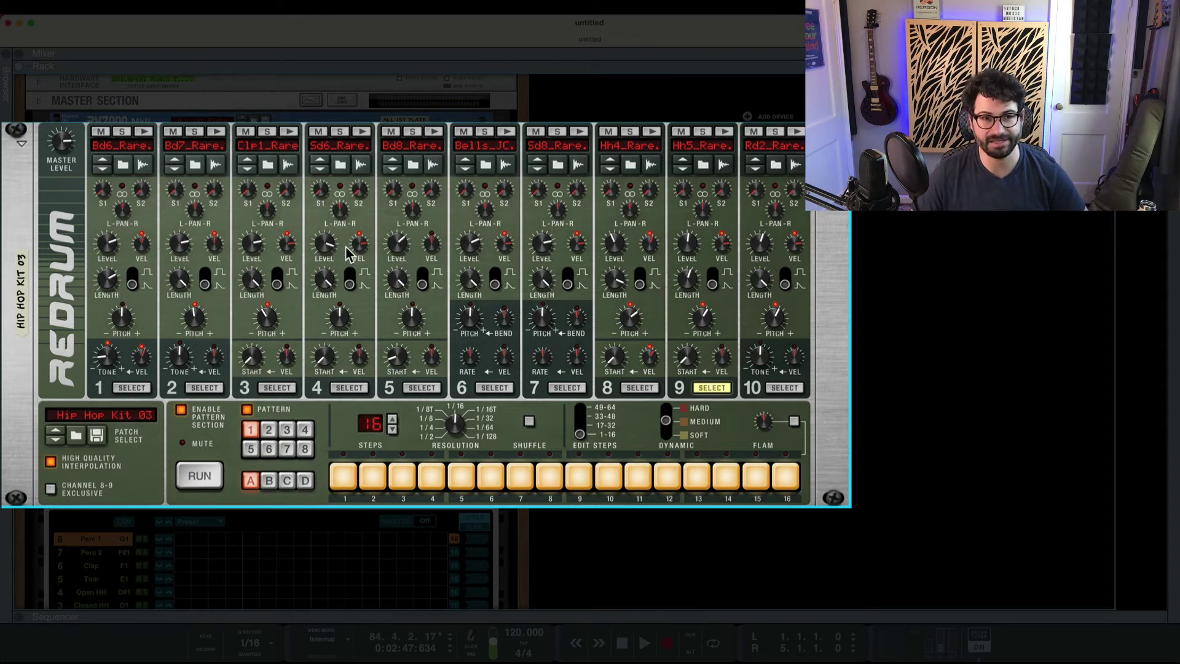
key("Tab")
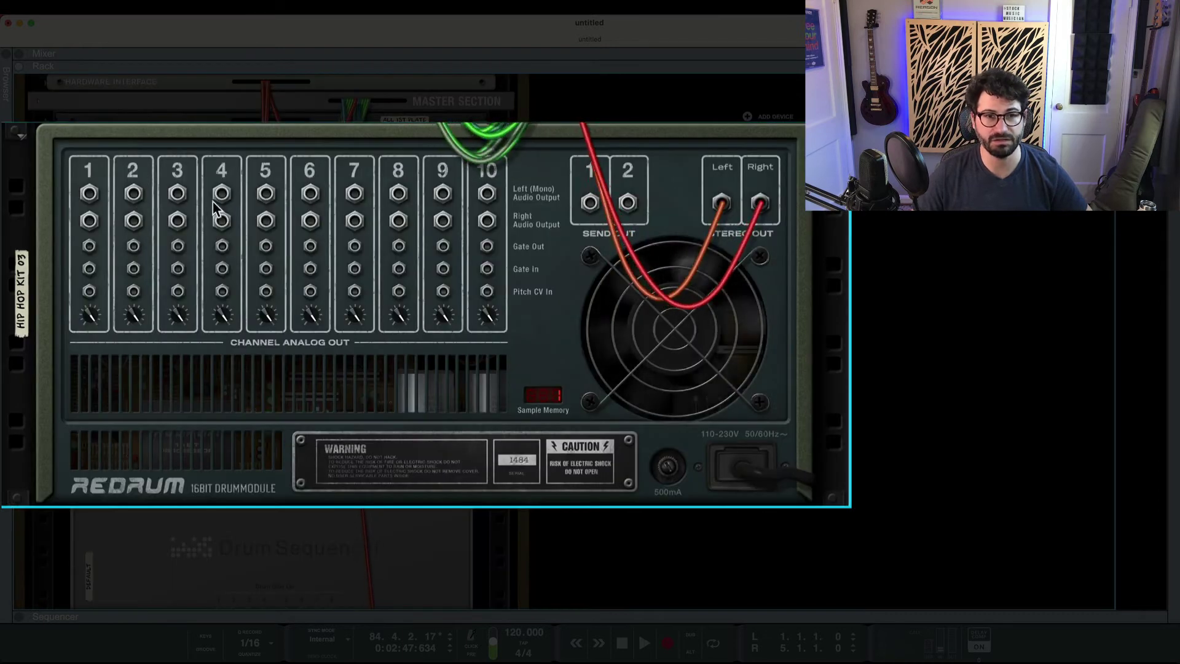
left_click_drag(489, 243, 352, 215)
scroll(272, 302, "down", 6)
scroll(224, 427, "up", 5)
scroll(352, 215, "up", 2)
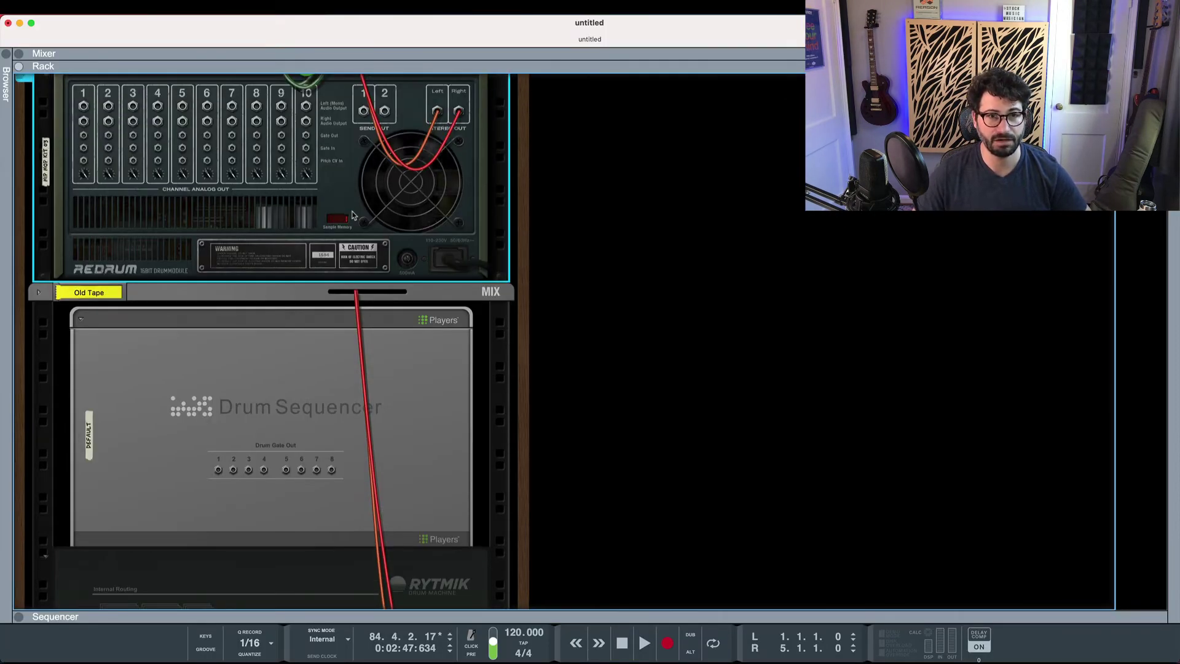
key("Tab")
key("Tab")
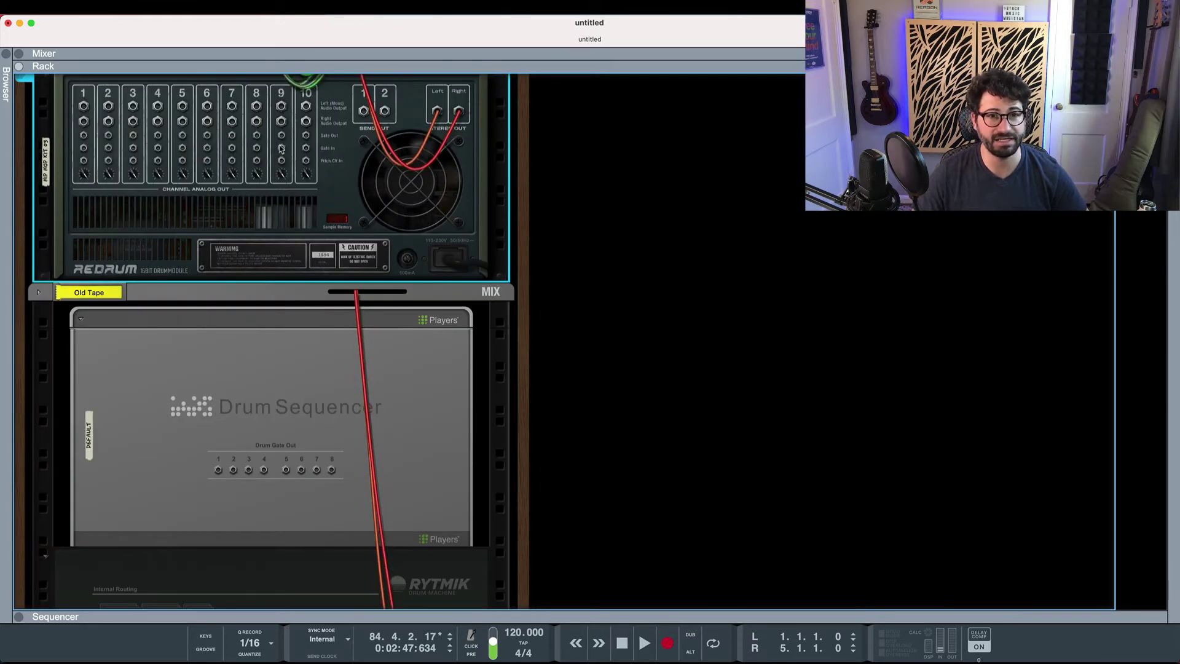
scroll(281, 141, "down", 8)
left_click_drag(283, 137, 282, 211)
scroll(278, 162, "down", 4)
scroll(289, 149, "up", 6)
key("Tab")
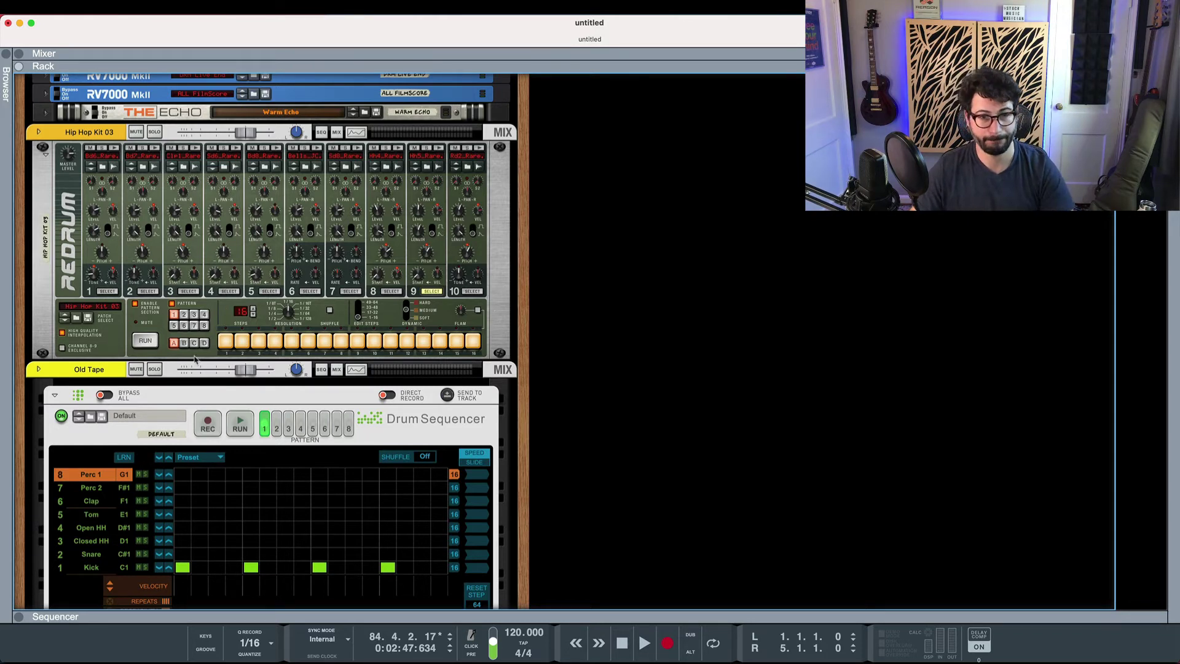
left_click(146, 341)
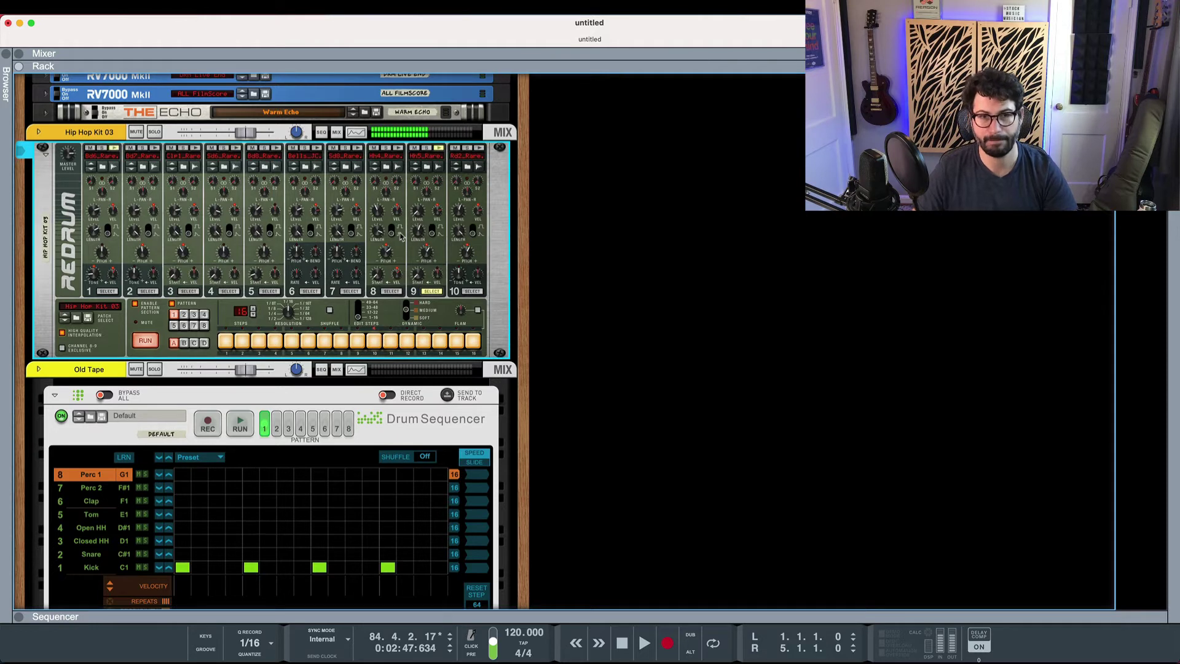
mouse_move(417, 216)
left_mouse_down()
mouse_move(421, 194)
mouse_move(422, 210)
left_mouse_up()
left_click(141, 340)
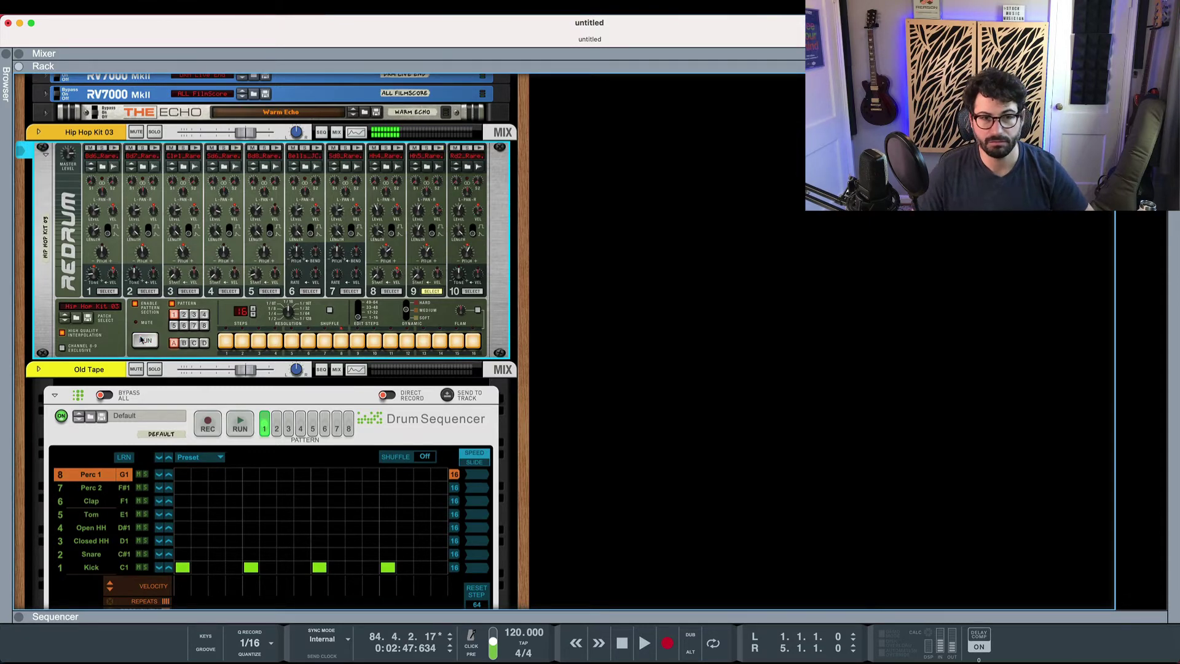
Step: On the rack's rear, connect the Gate Out of Kong's pad 2 to the Gate In of pad 13
scroll(181, 288, "down", 15)
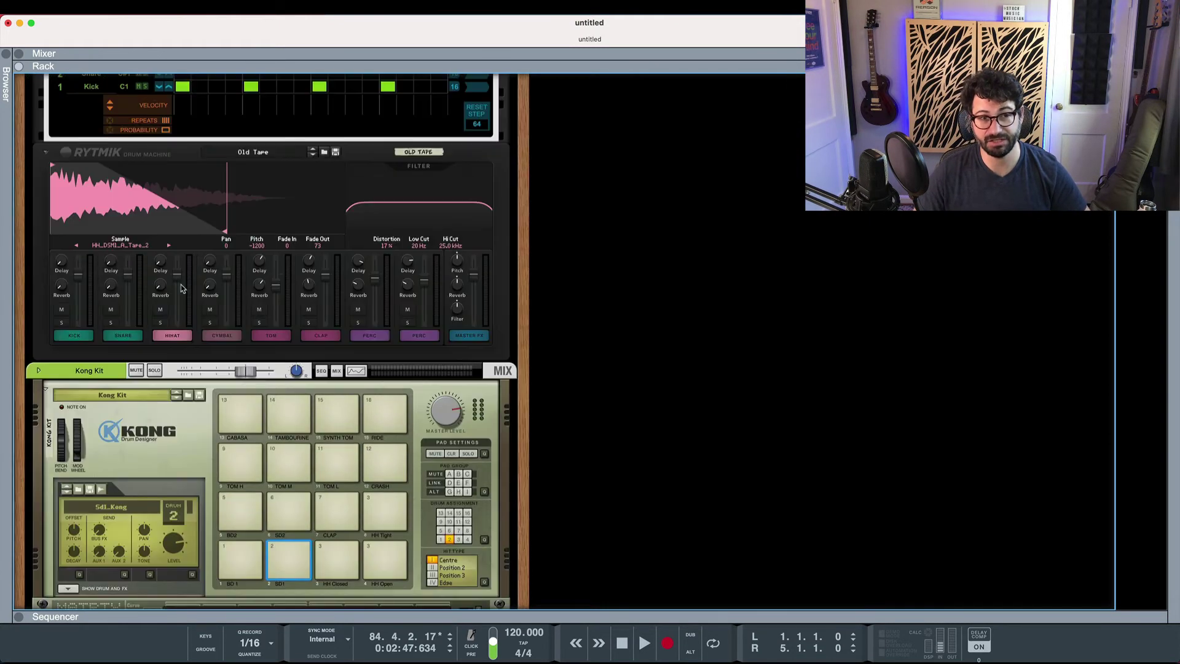
key("Tab")
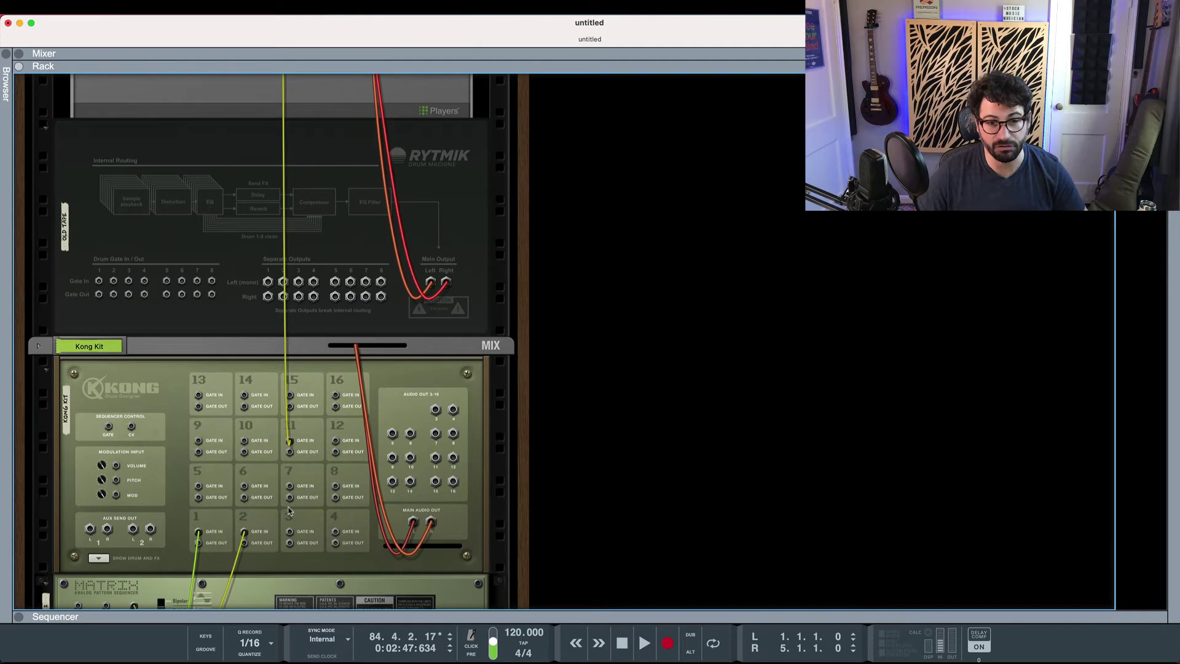
scroll(258, 512, "down", 2)
left_click_drag(244, 522, 199, 373)
key("Tab")
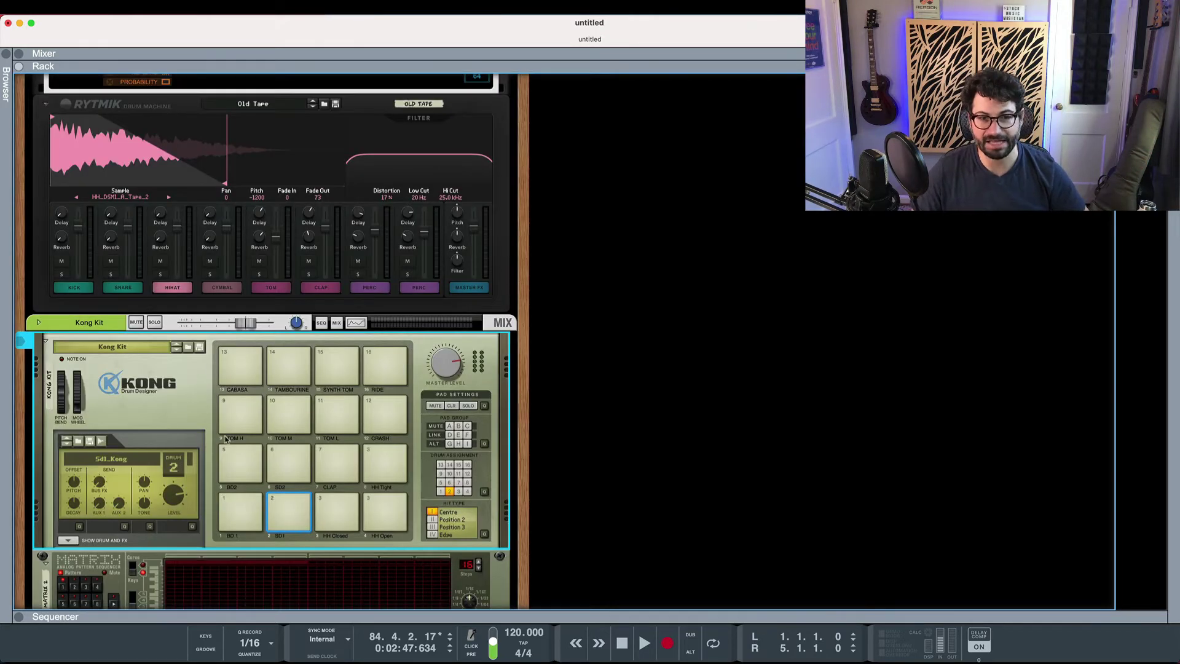
Step: Run Matrix 1 to hear Kong's pad 2 trigger the cabasa on pad 13, and stop playback
scroll(167, 427, "down", 1)
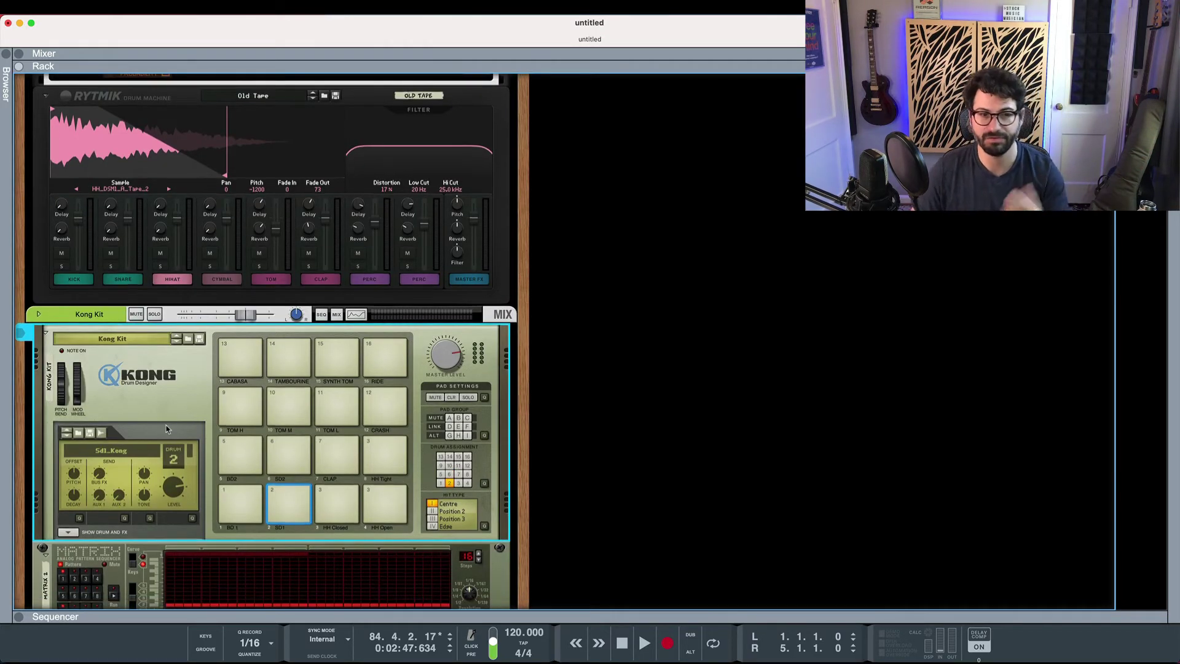
scroll(166, 429, "up", 5)
scroll(167, 424, "down", 6)
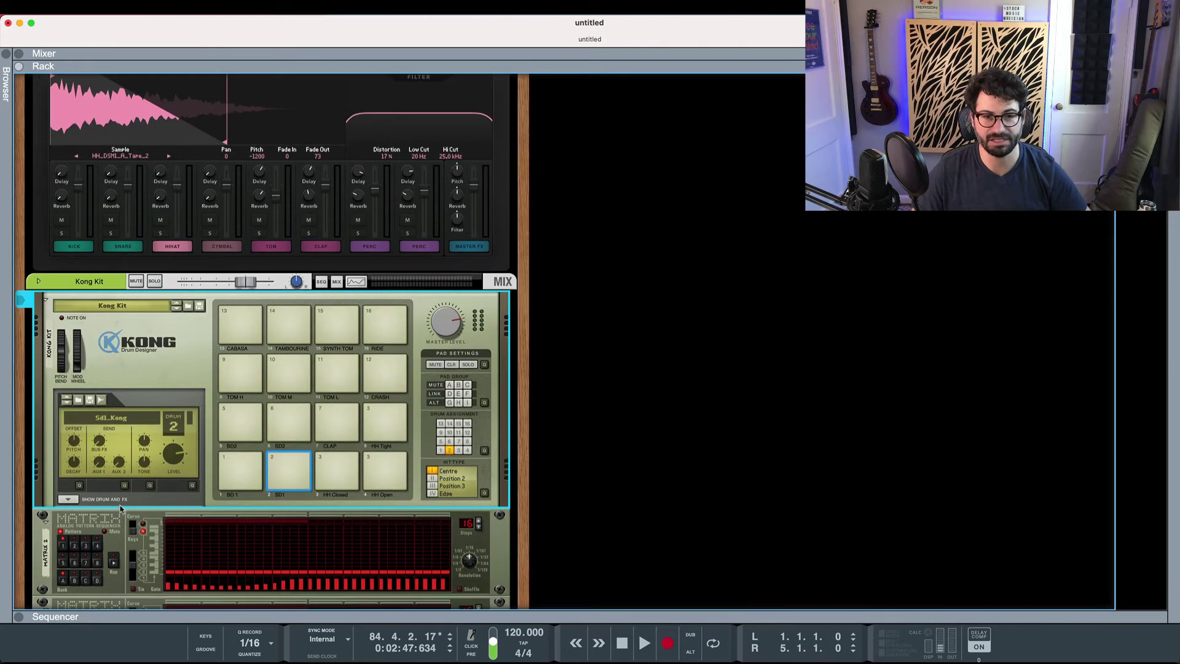
left_click(113, 563)
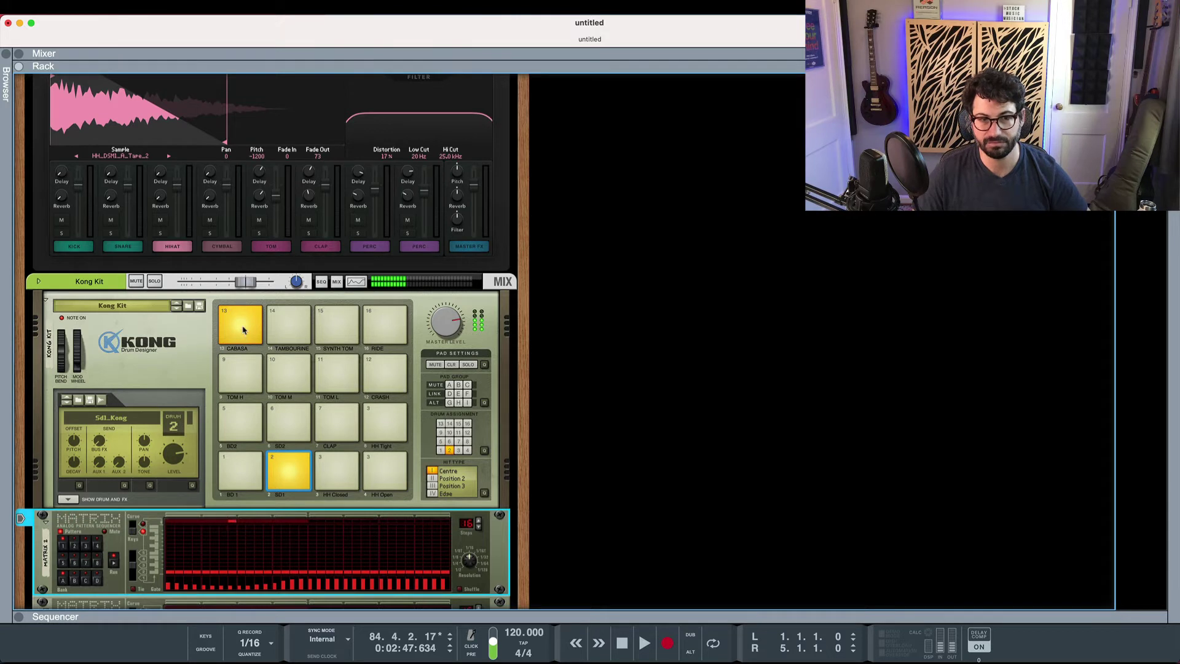
key("space")
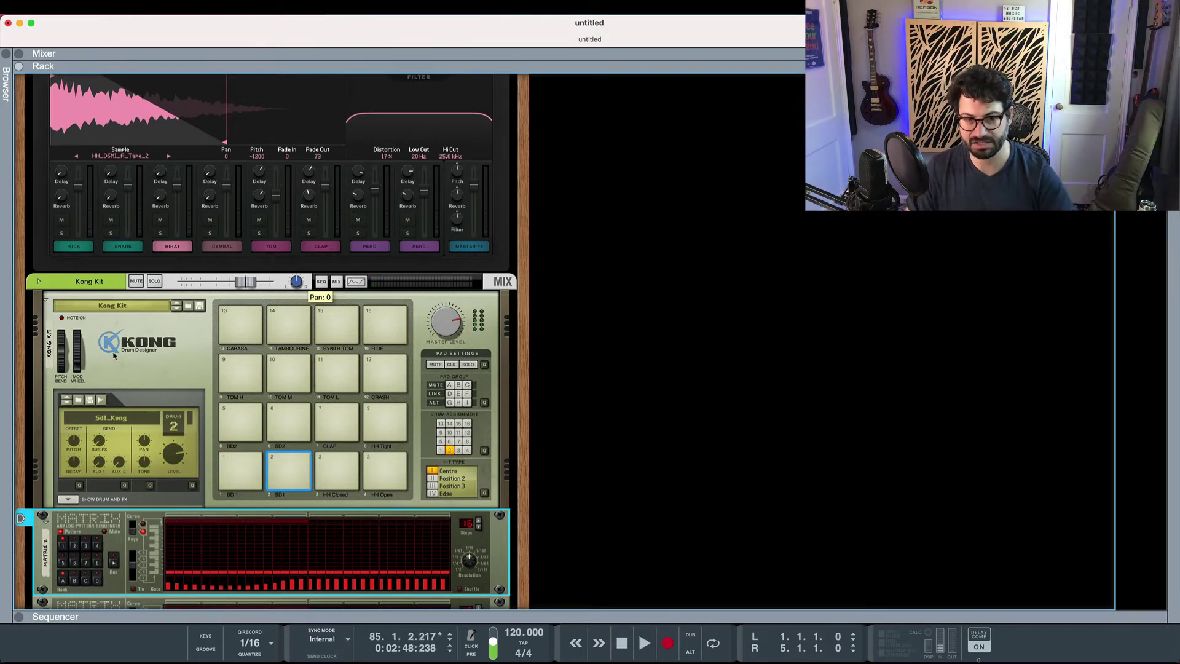
Step: Add a Dr. OctoRex instrument to the empty rack column
scroll(112, 354, "up", 2)
scroll(111, 354, "up", 4)
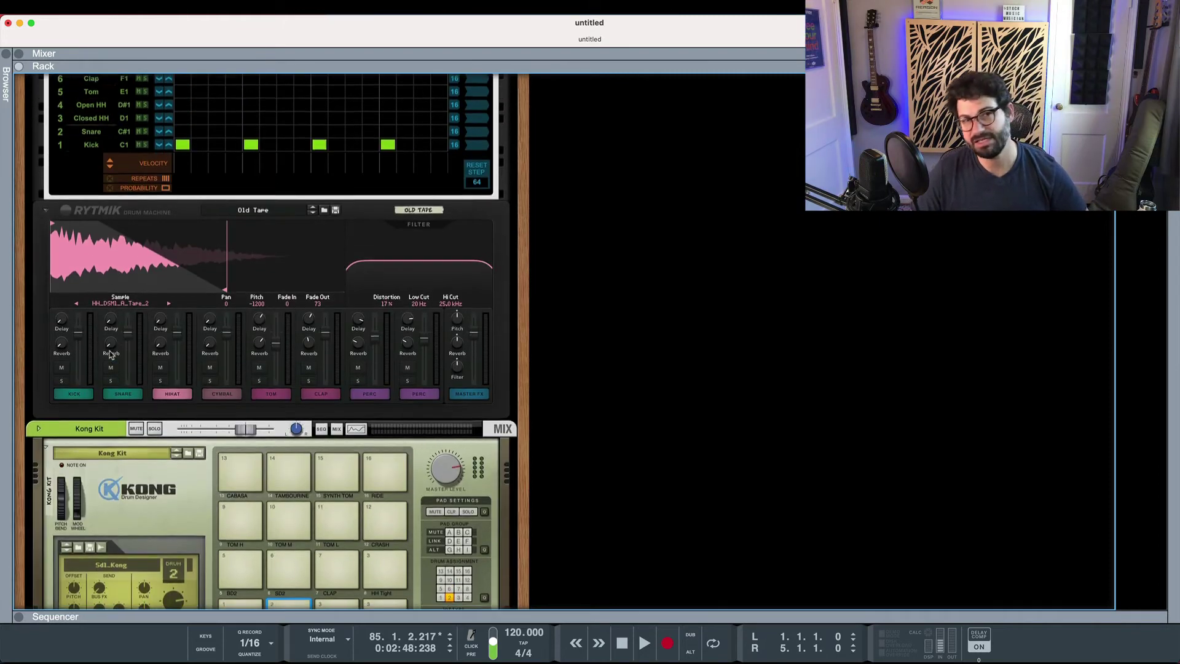
scroll(95, 305, "up", 5)
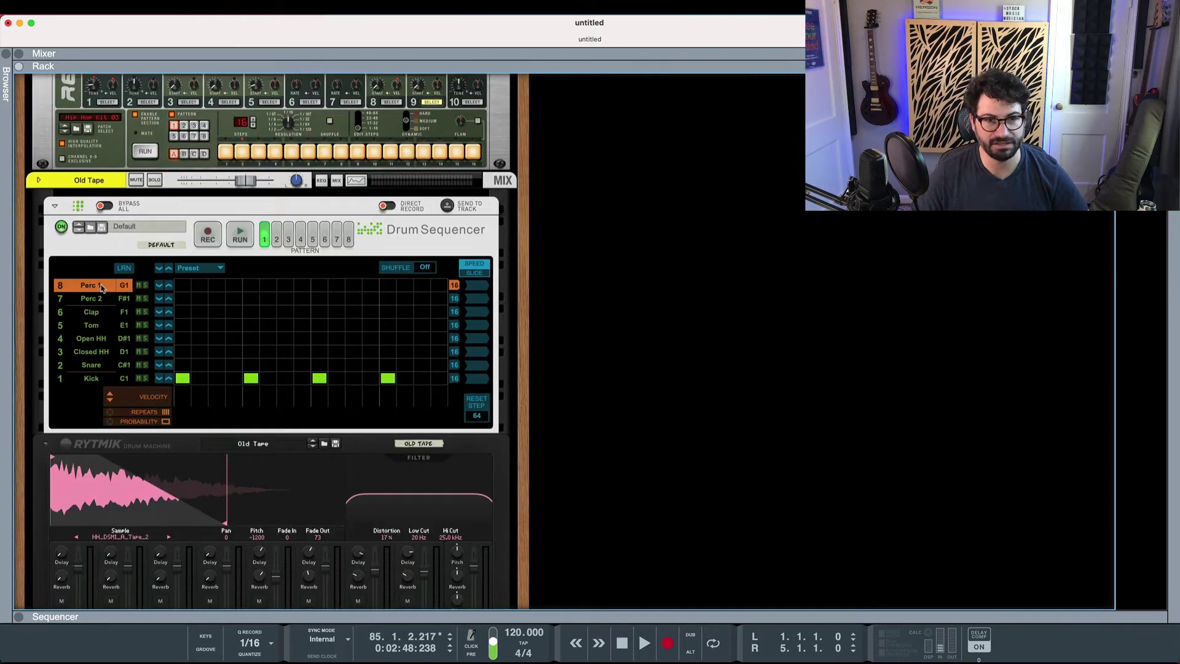
scroll(102, 288, "down", 5)
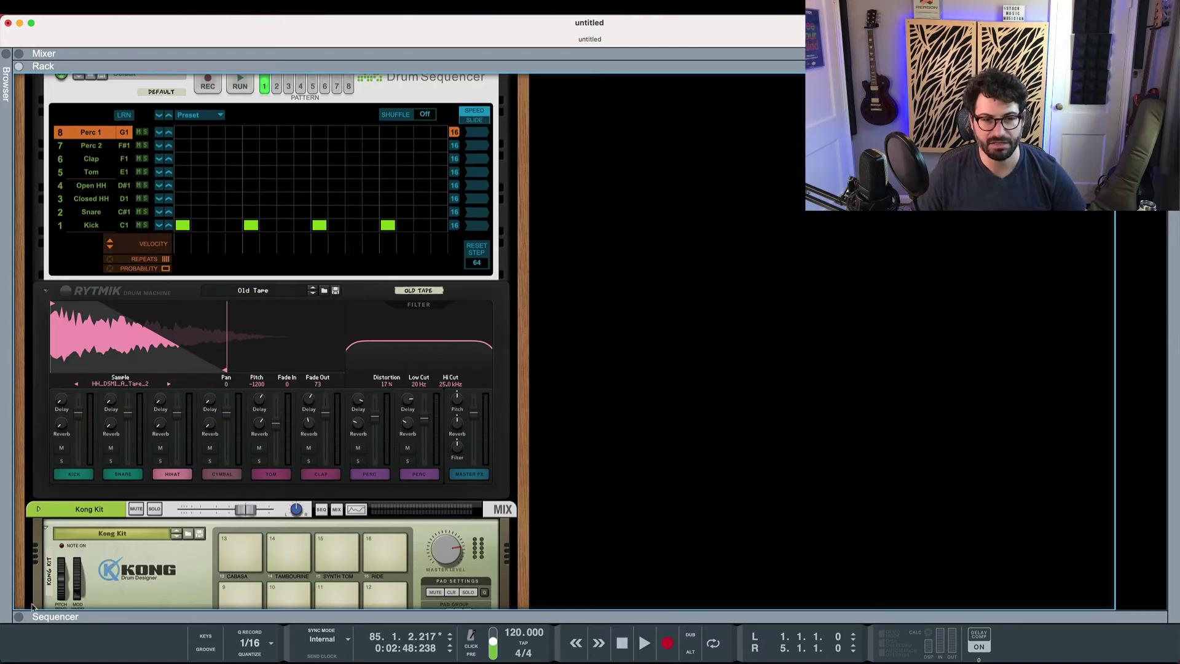
scroll(301, 361, "up", 12)
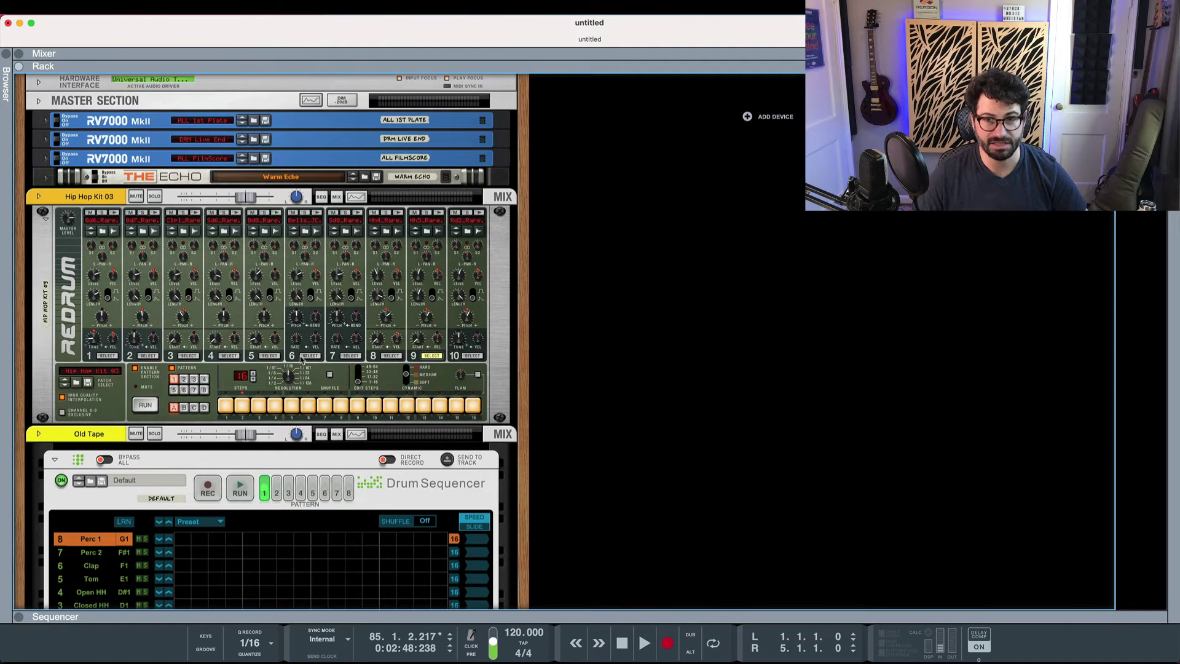
left_click(763, 117)
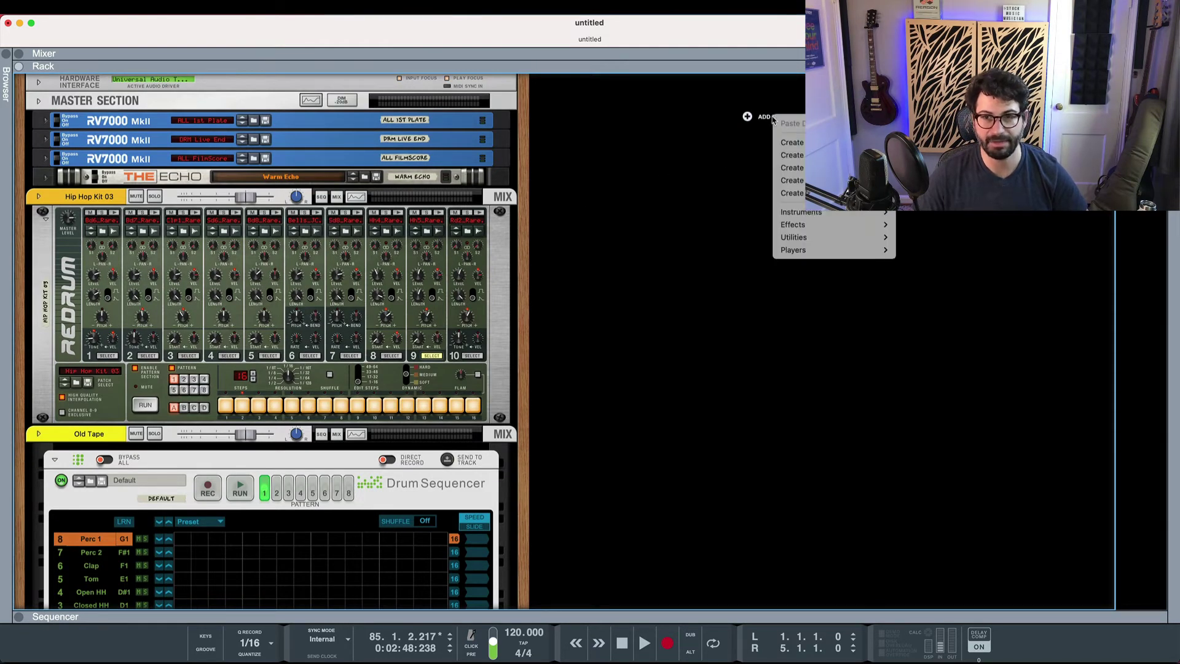
mouse_move(860, 211)
left_click(943, 212)
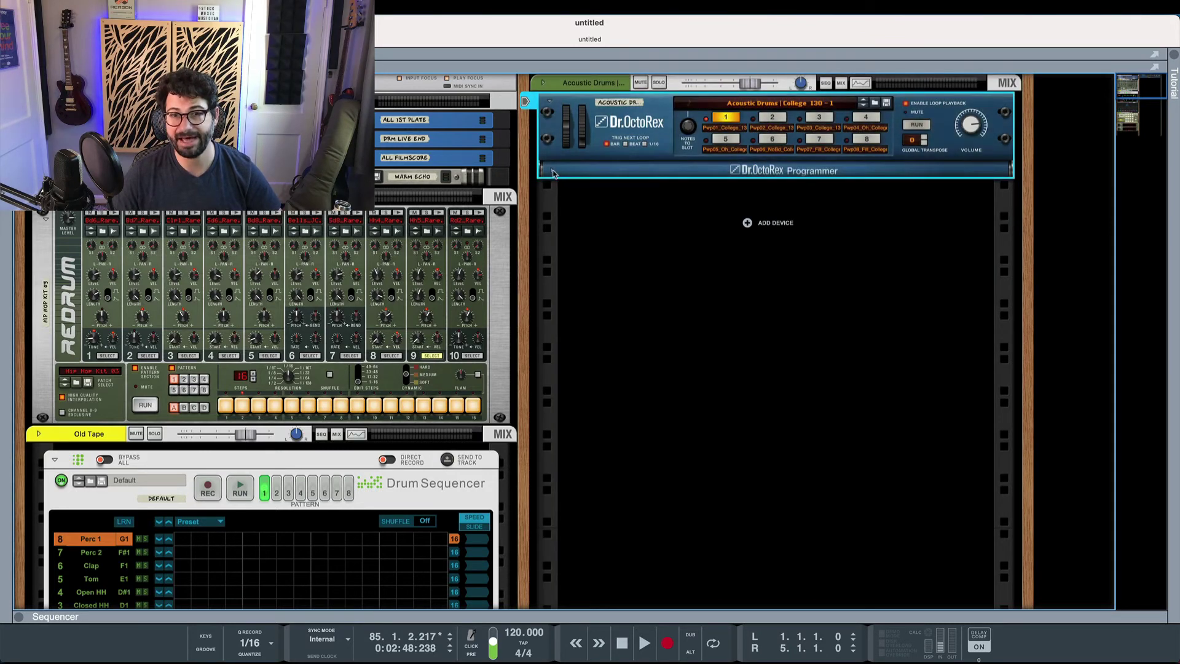
Step: Unfold Dr. OctoRex's Programmer section and audition the loop in slot 1
left_click(550, 172)
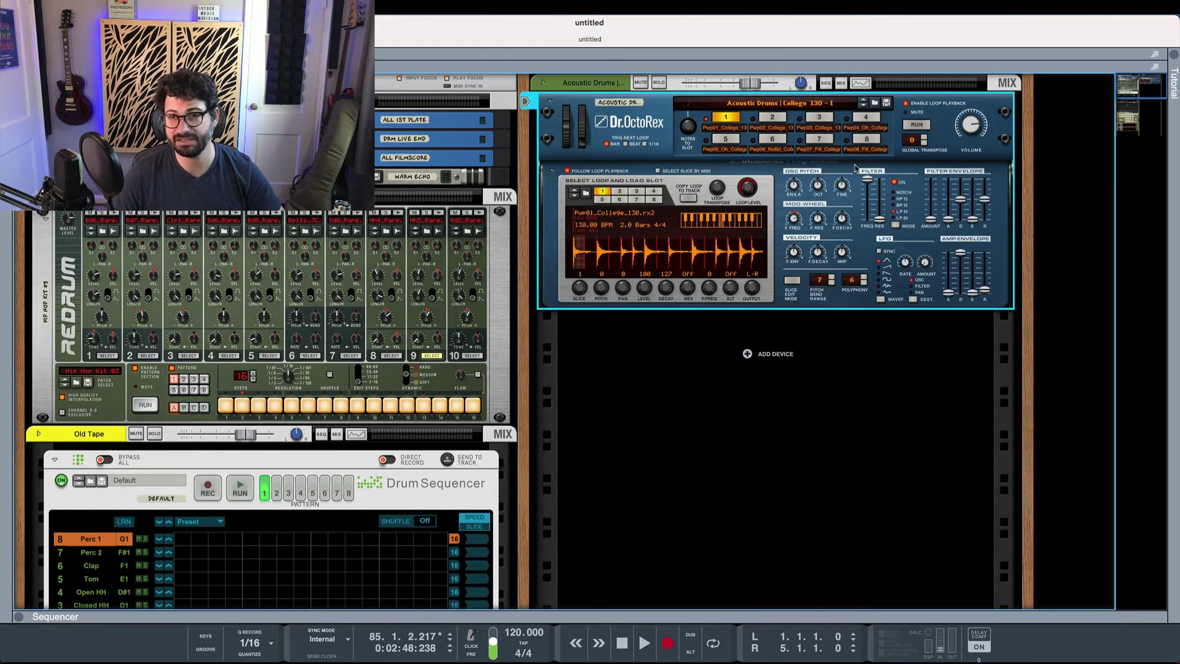
left_click(917, 125)
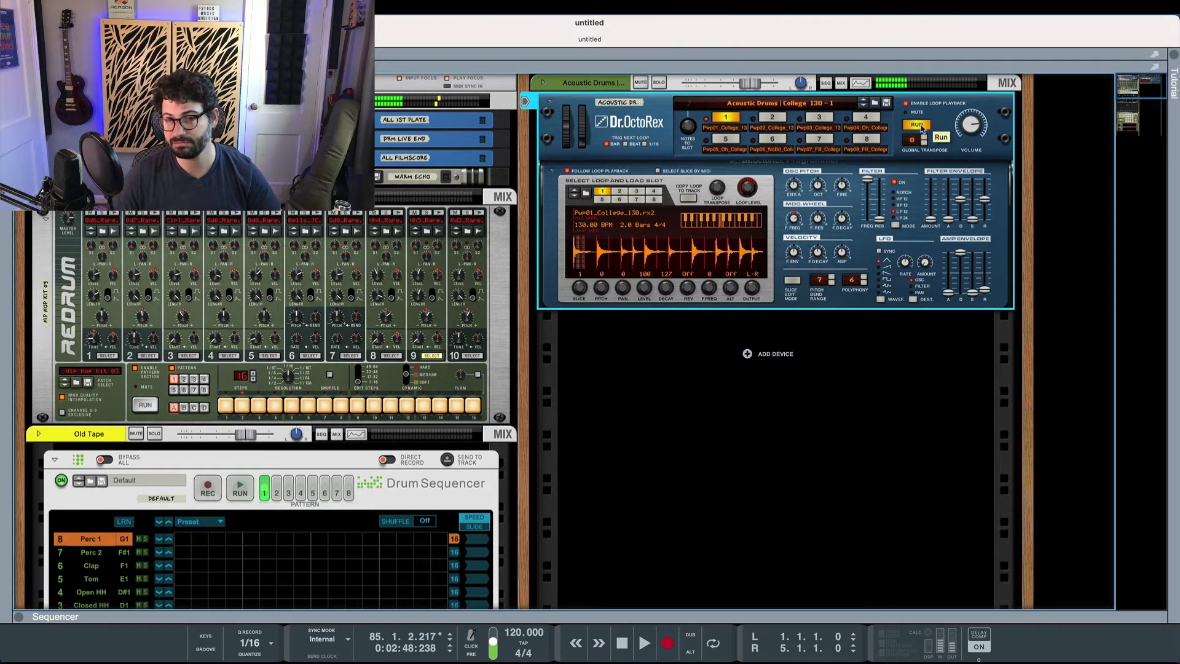
left_click(920, 126)
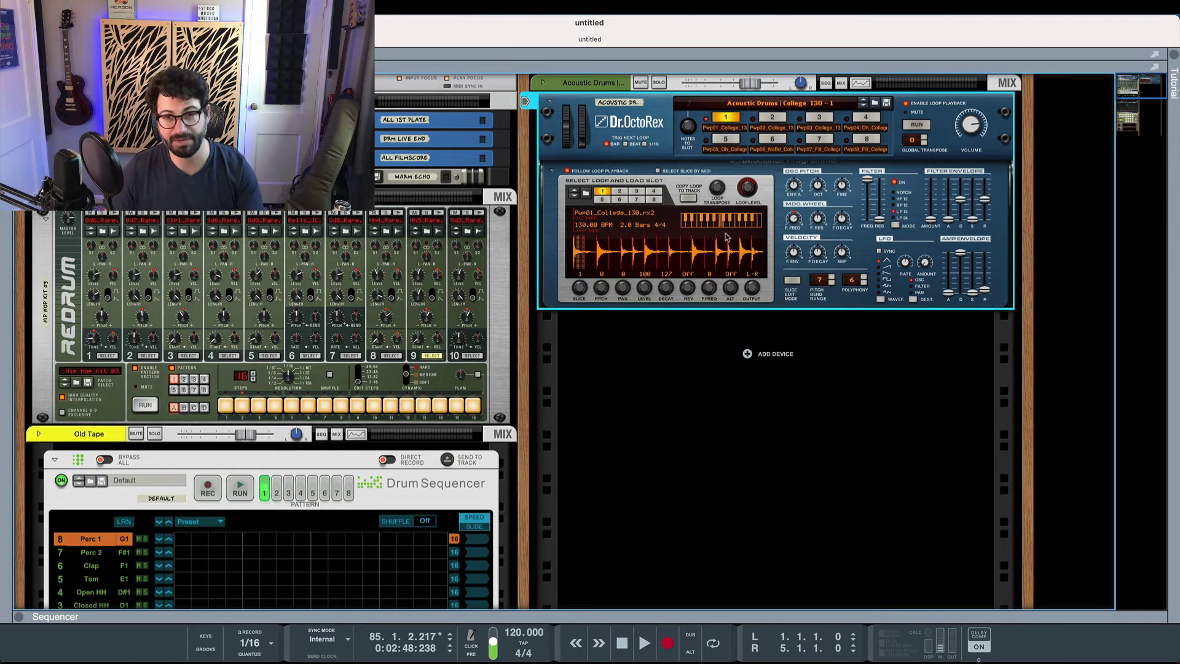
Step: Show the sequencer and create a clip from bar 1 to bar 5 on the Dr. OctoRex track, opened for editing
left_click(20, 616)
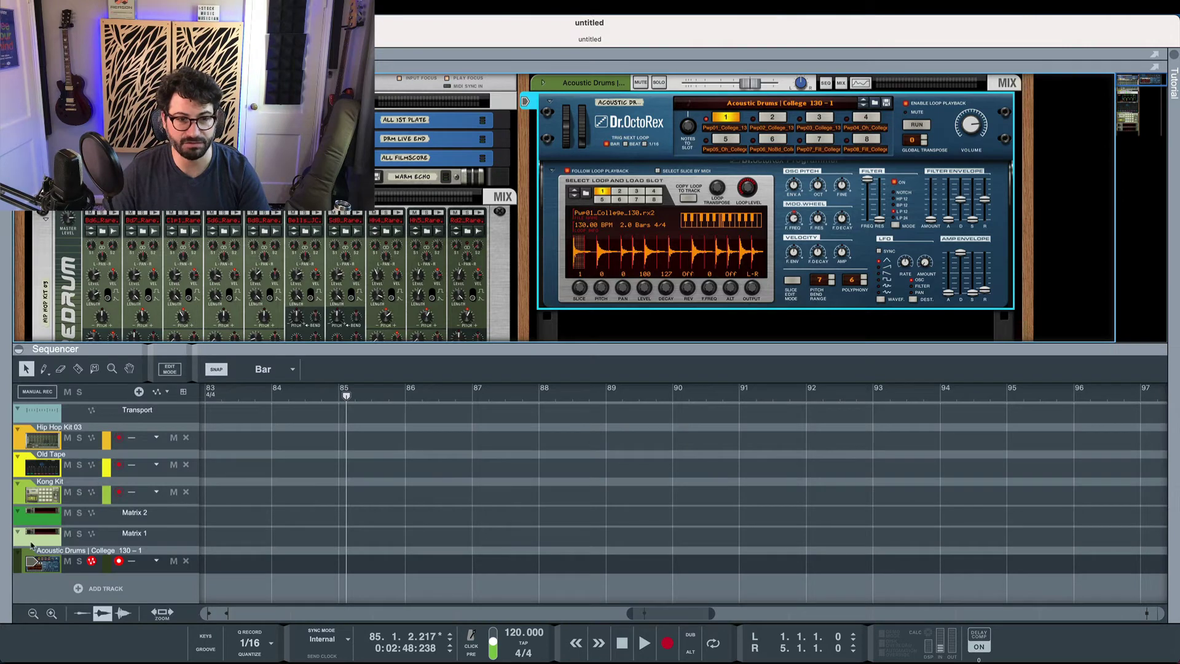
left_click(73, 575)
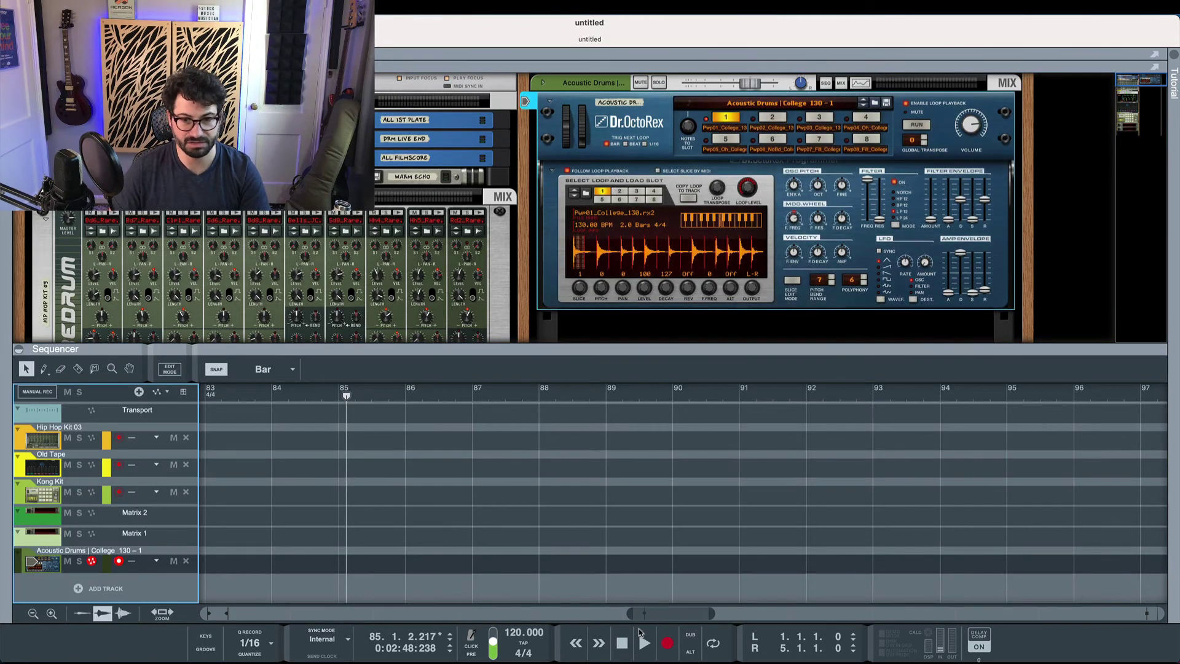
left_click_drag(667, 613, 244, 612)
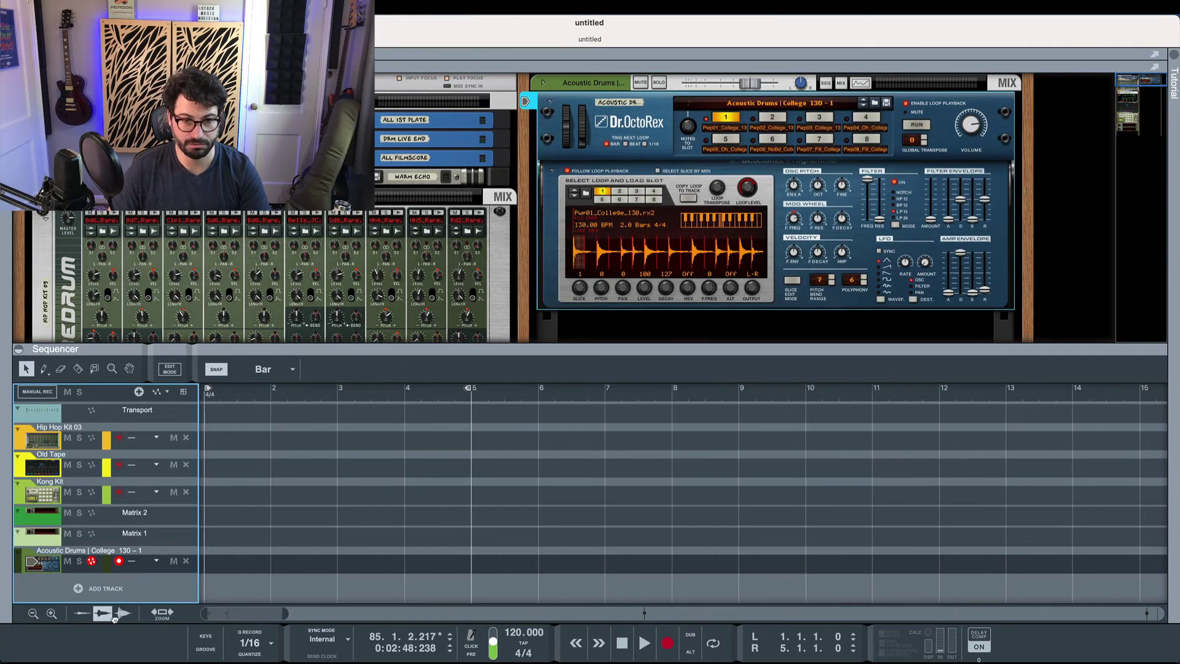
left_click(244, 566)
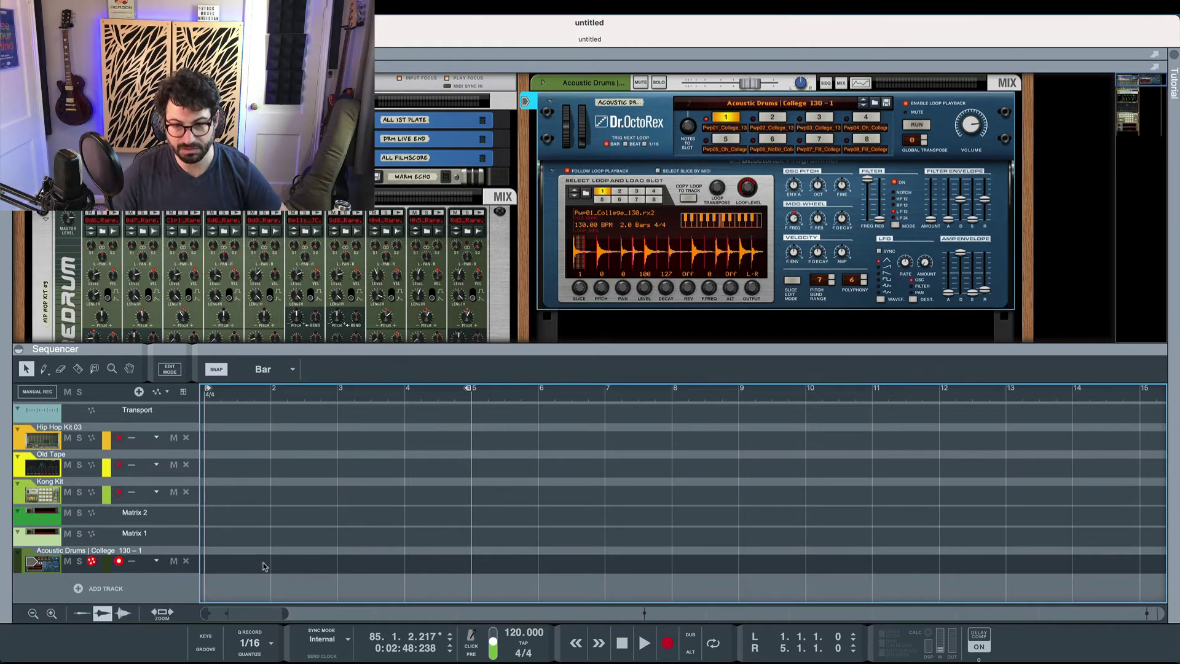
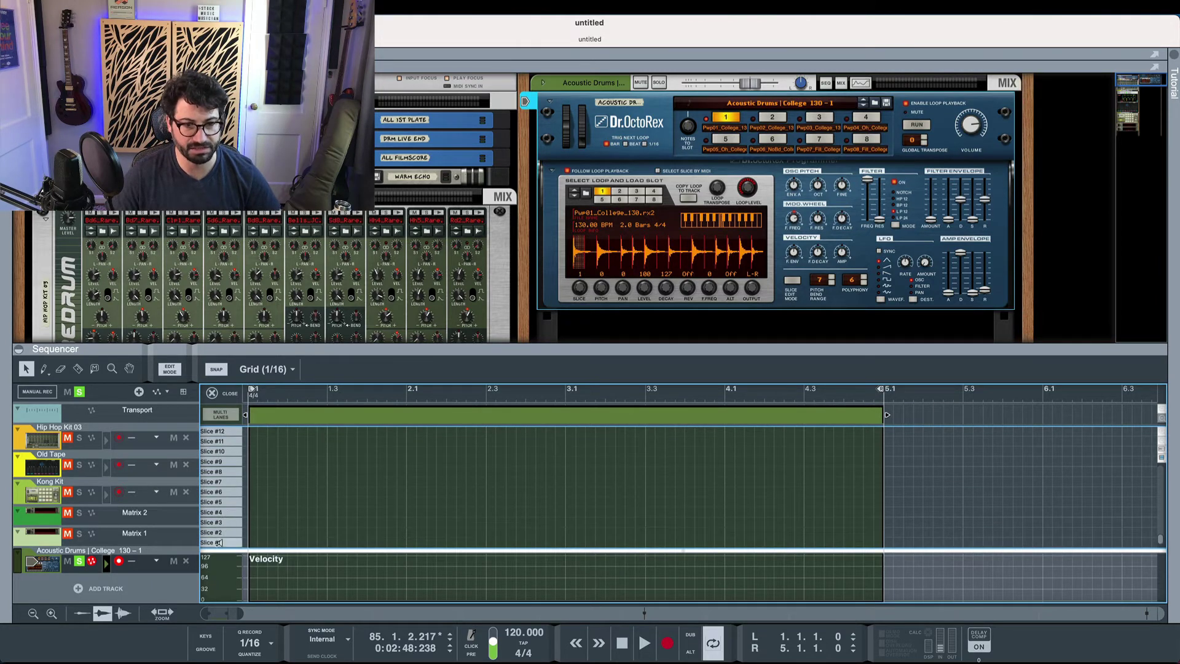
Step: Audition Slices #1 to #12, and place sixteenth-note Slice #1 hits on beats 1.1, 1.2, 1.3, 1.4 and 2.1
left_click_drag(218, 542, 219, 431)
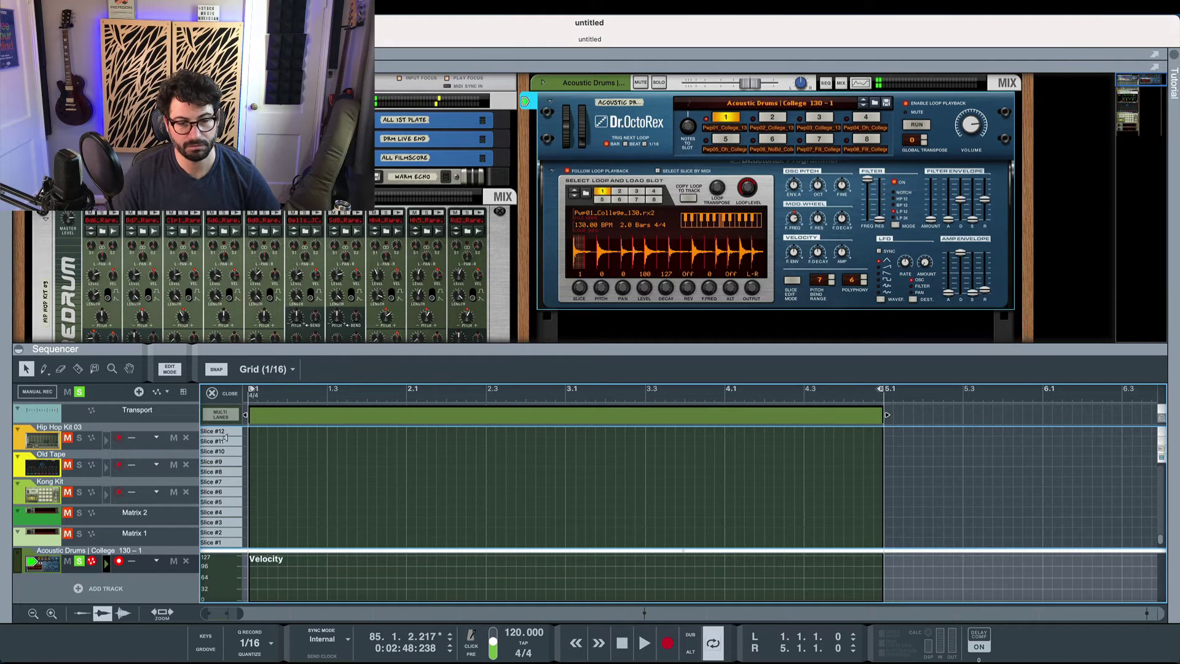
left_click(253, 542)
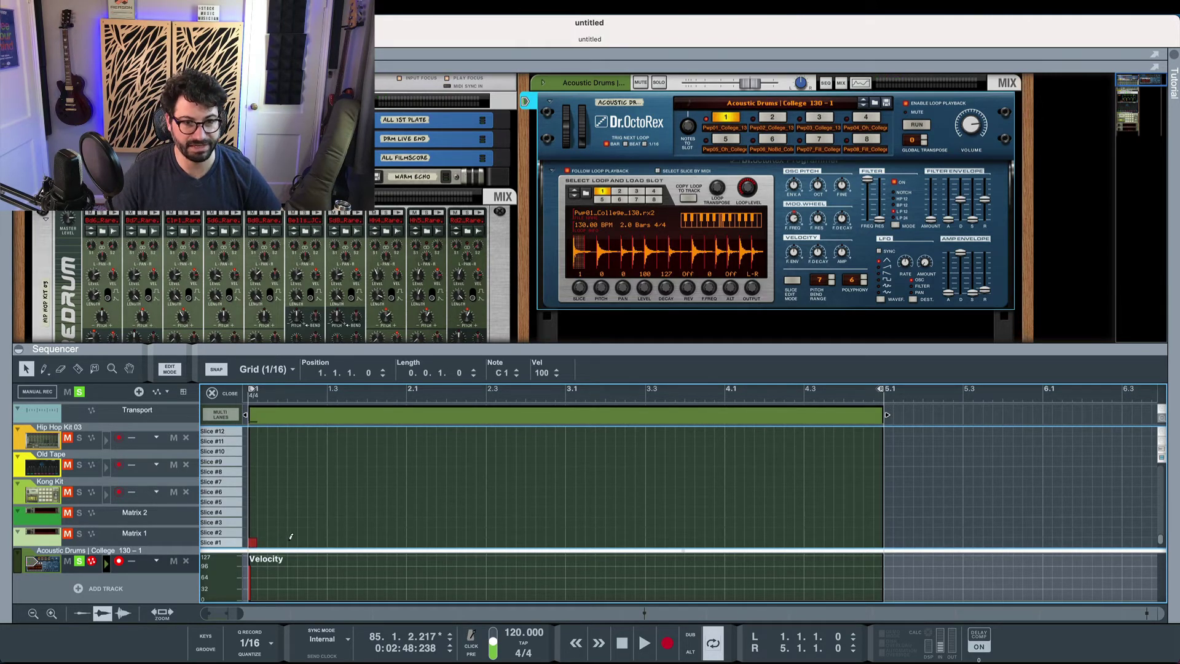
left_click(292, 542)
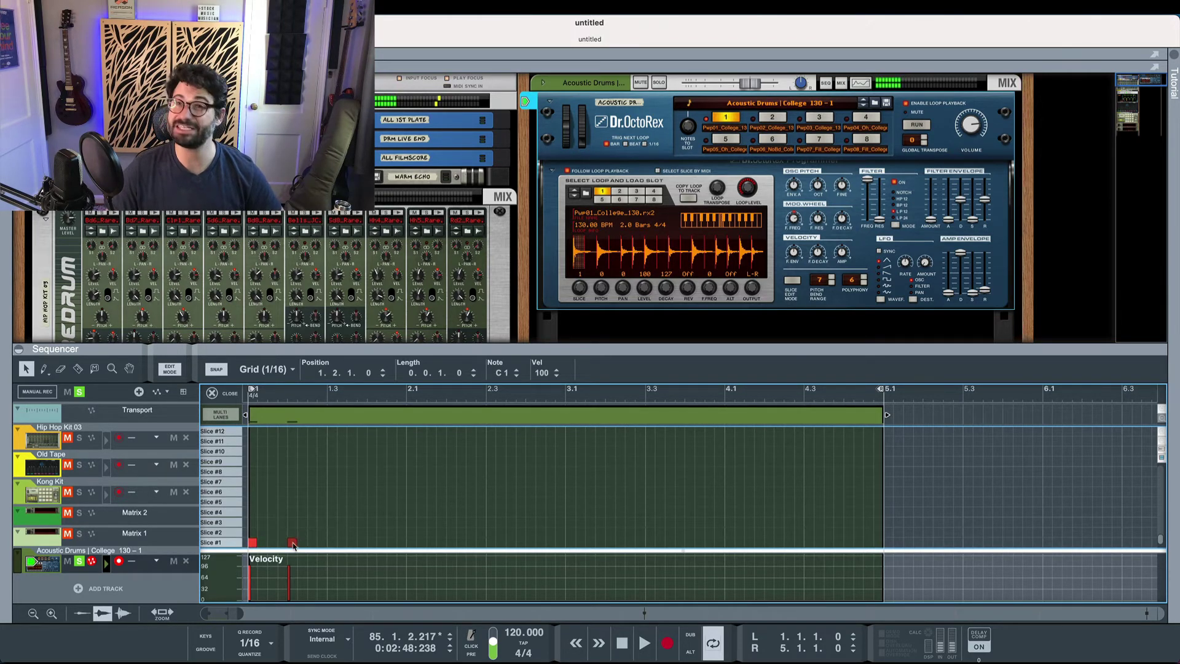
left_click(333, 541)
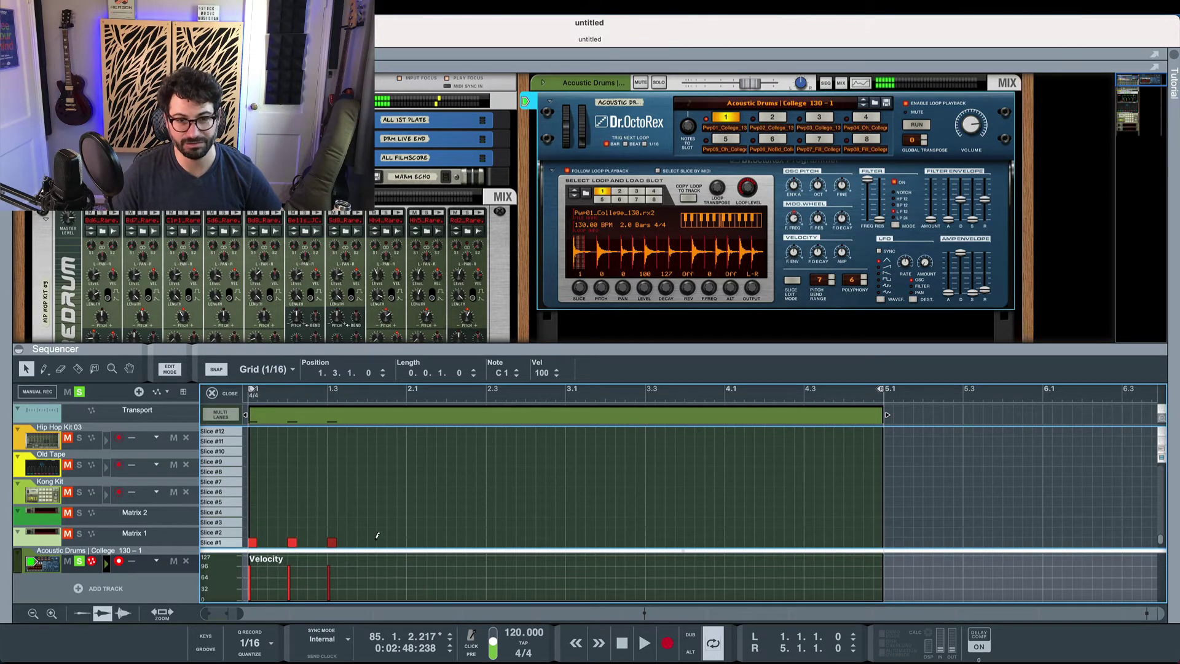
left_click(363, 542)
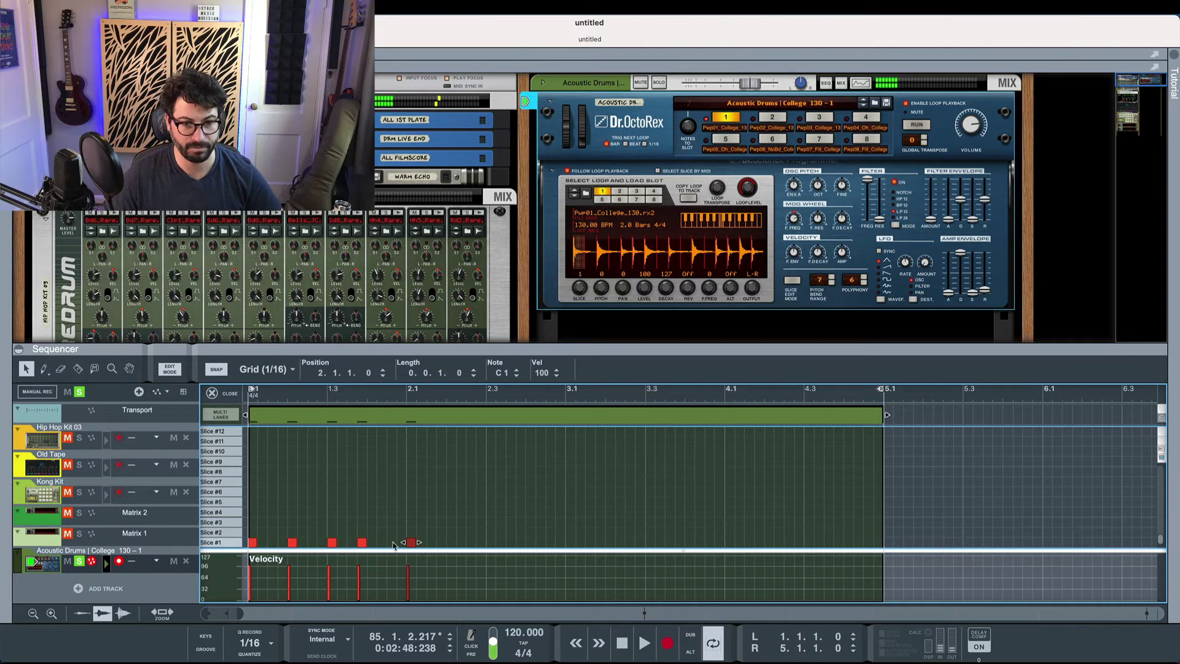
left_click(411, 542)
left_click(364, 542)
left_click_drag(363, 543, 370, 546)
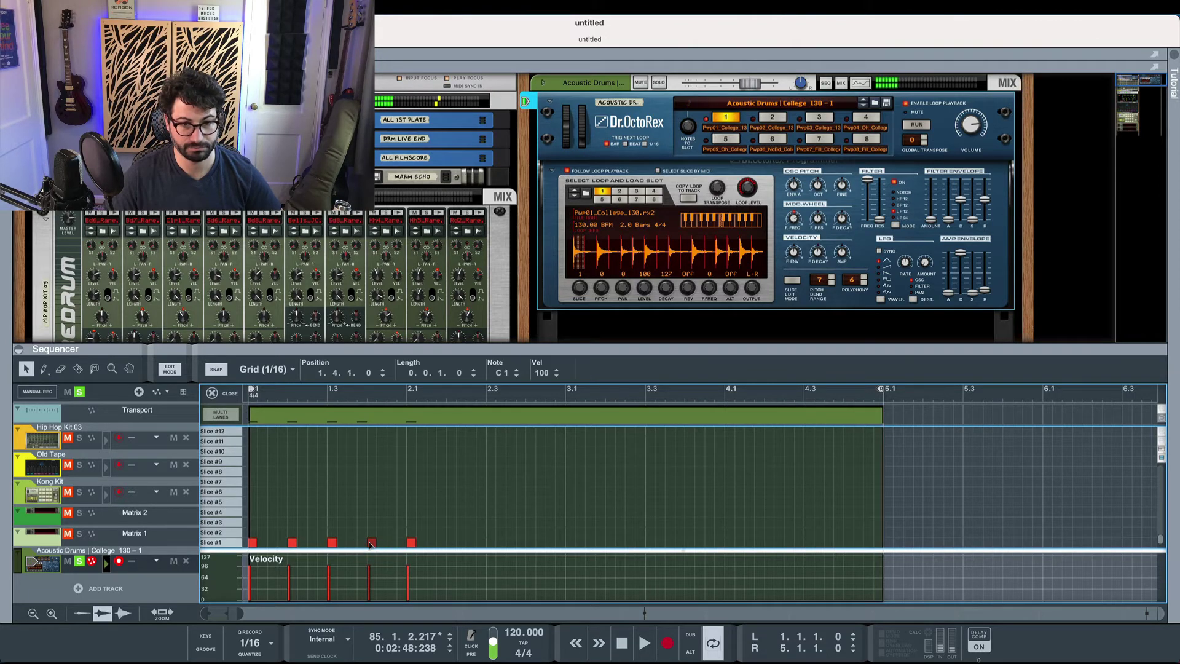
Step: Audition Slices #2 and #3, and put Slice #3 hits on beats 1.2, 1.4 and 2.2, reusing the Slice #1 notes at 1.2 and 1.4
left_click(226, 534)
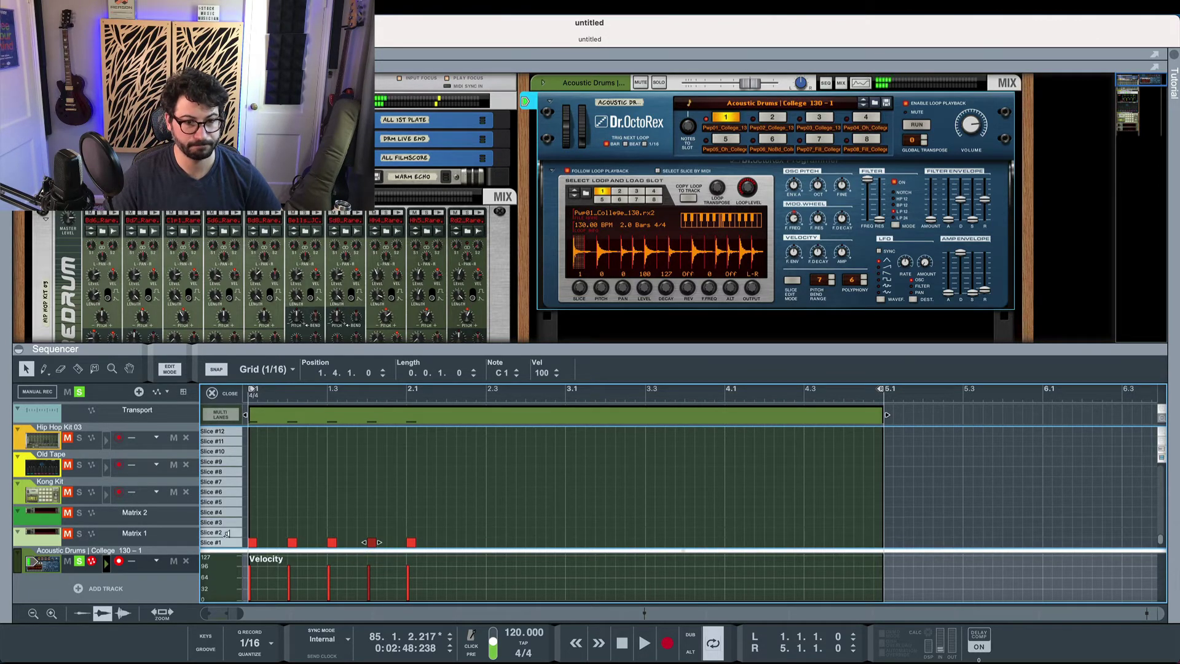
left_click(226, 533)
left_click(226, 534)
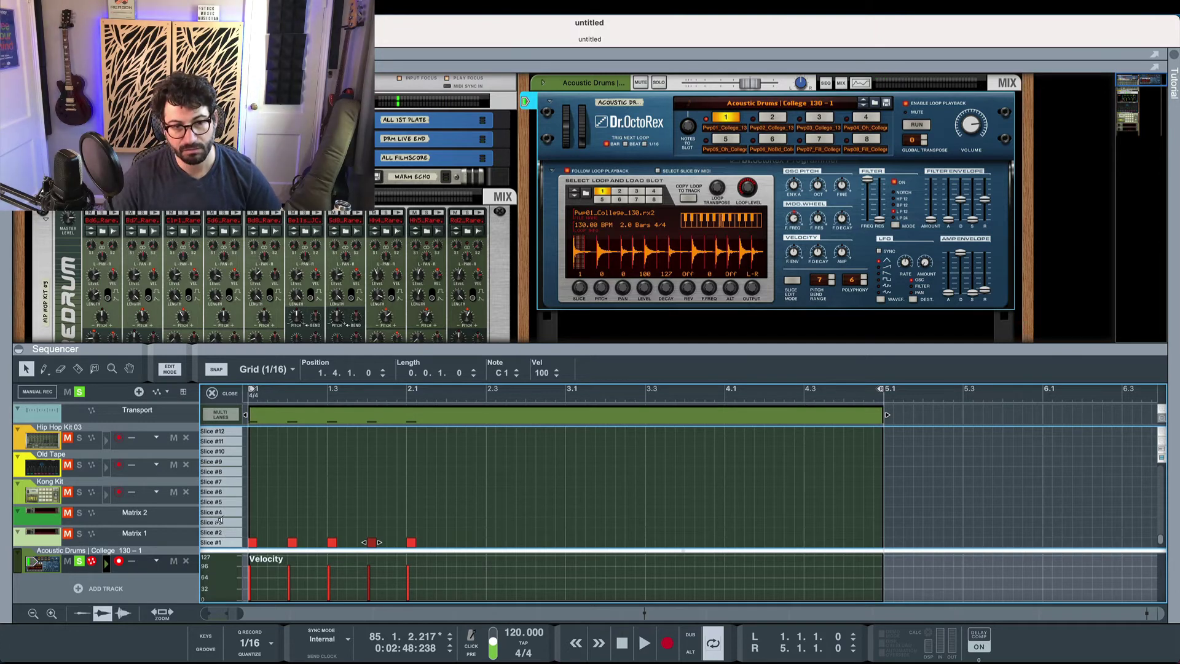
left_click(220, 521)
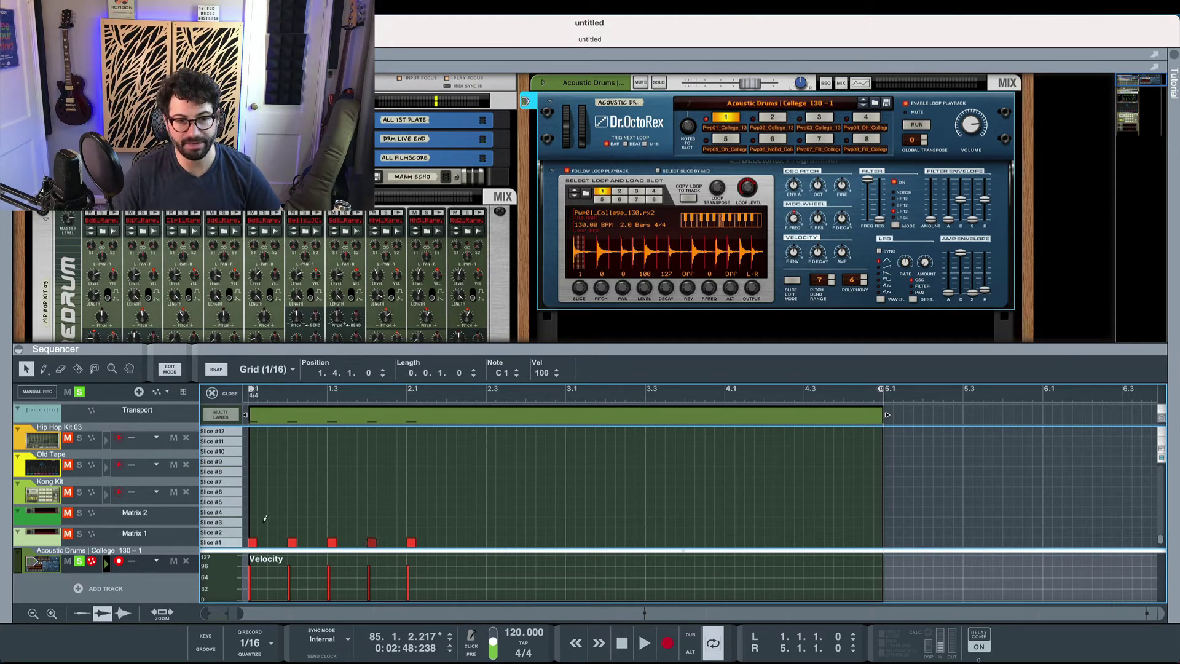
left_click_drag(296, 544, 295, 523)
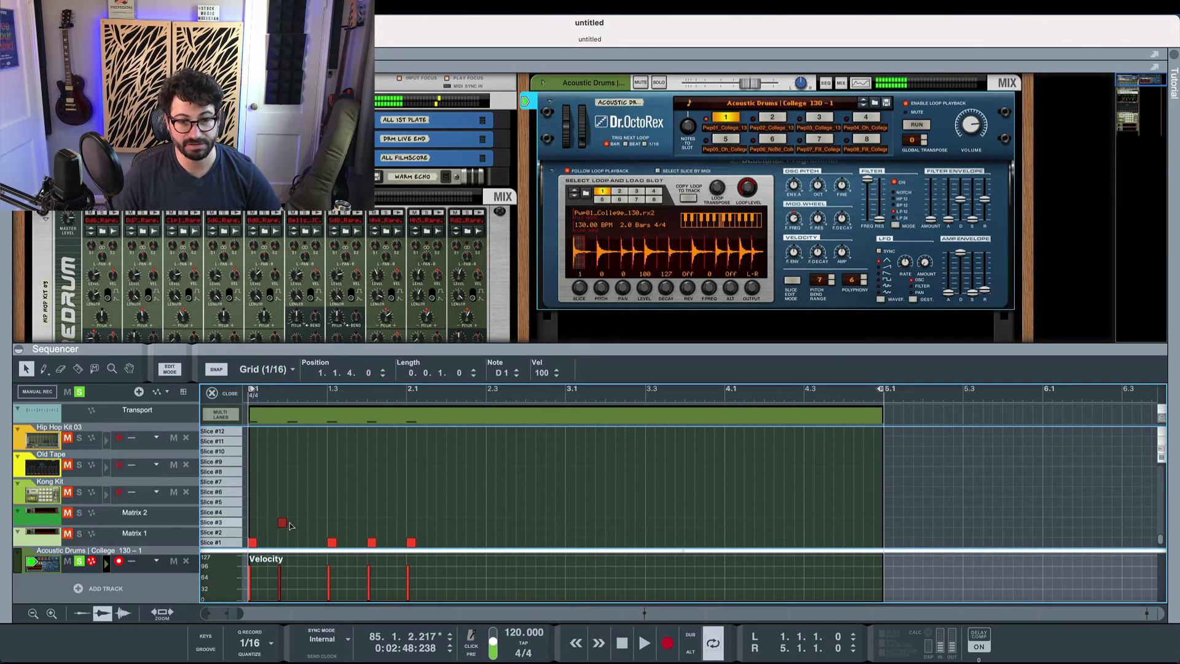
left_click_drag(371, 543, 373, 527)
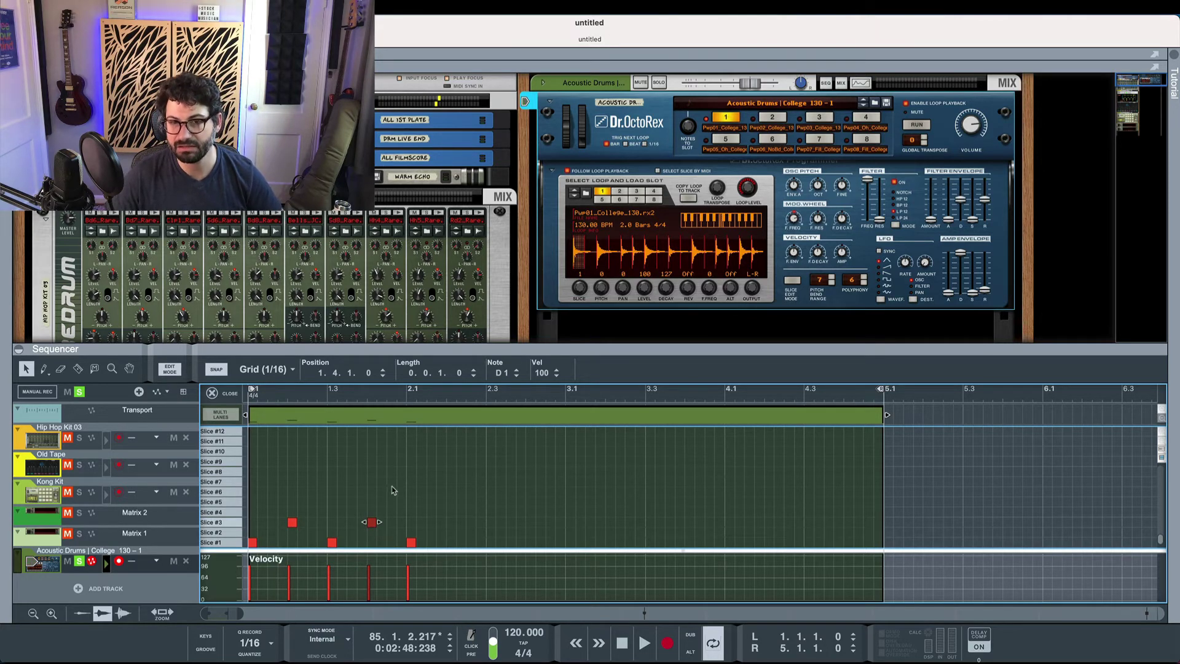
left_click(452, 521, "alt")
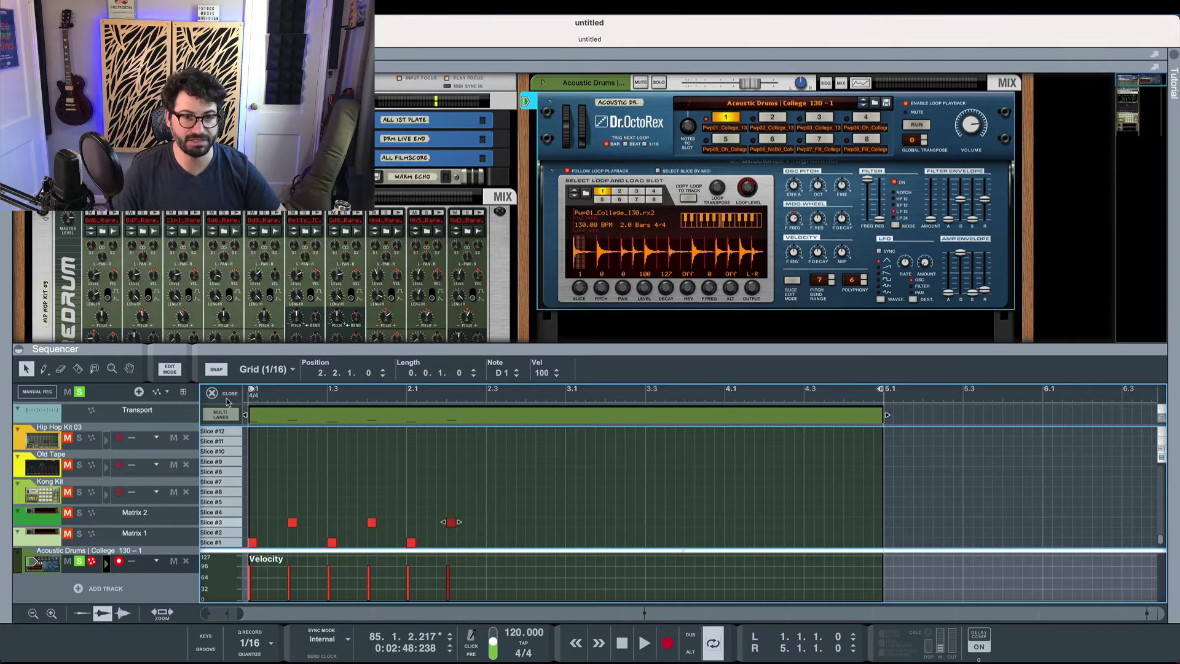
Step: Disable Dr. OctoRex's loop playback and play the slice pattern from the start of the clip
left_click(622, 643)
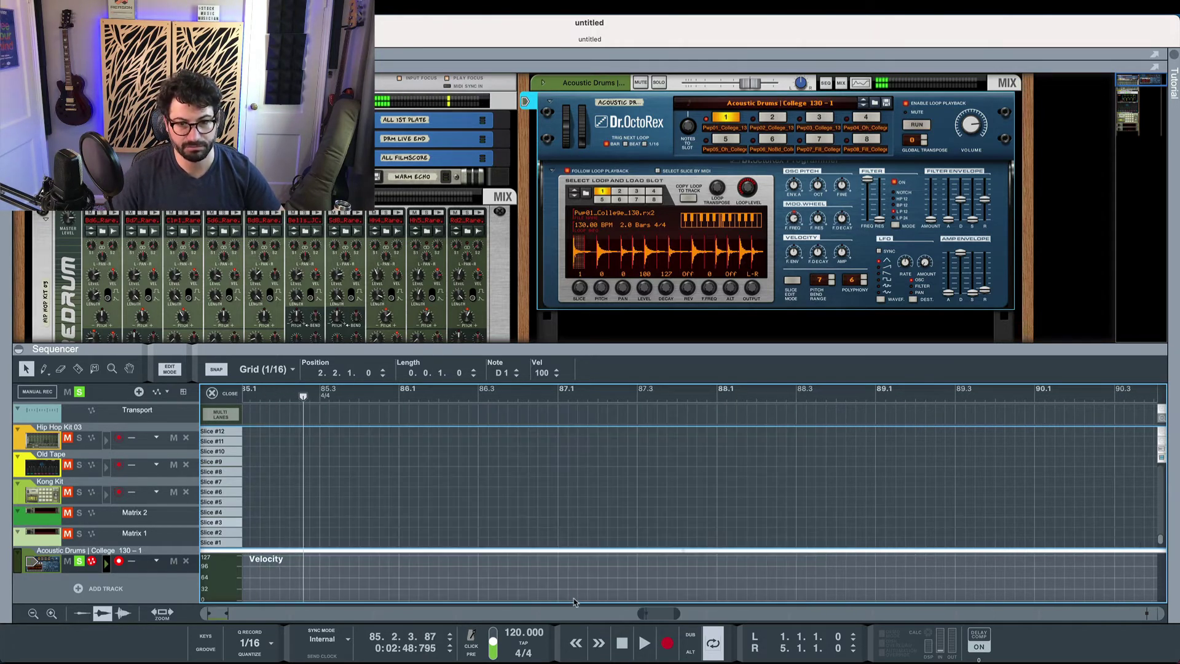
left_click(622, 642)
left_click(910, 109)
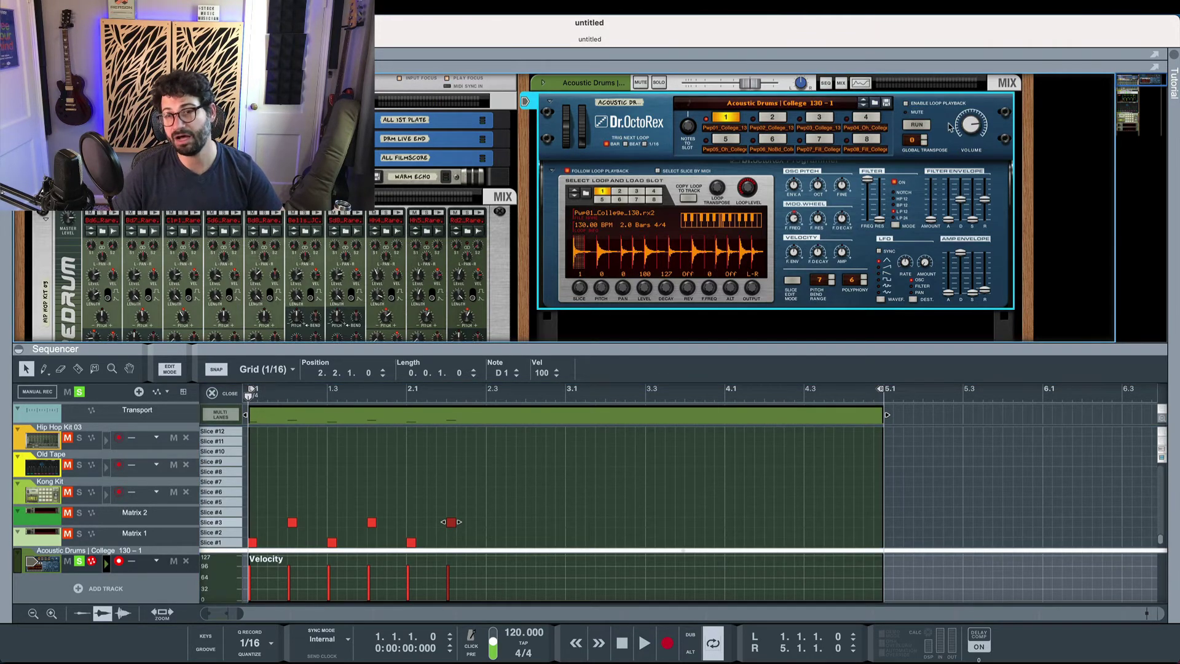
key("space")
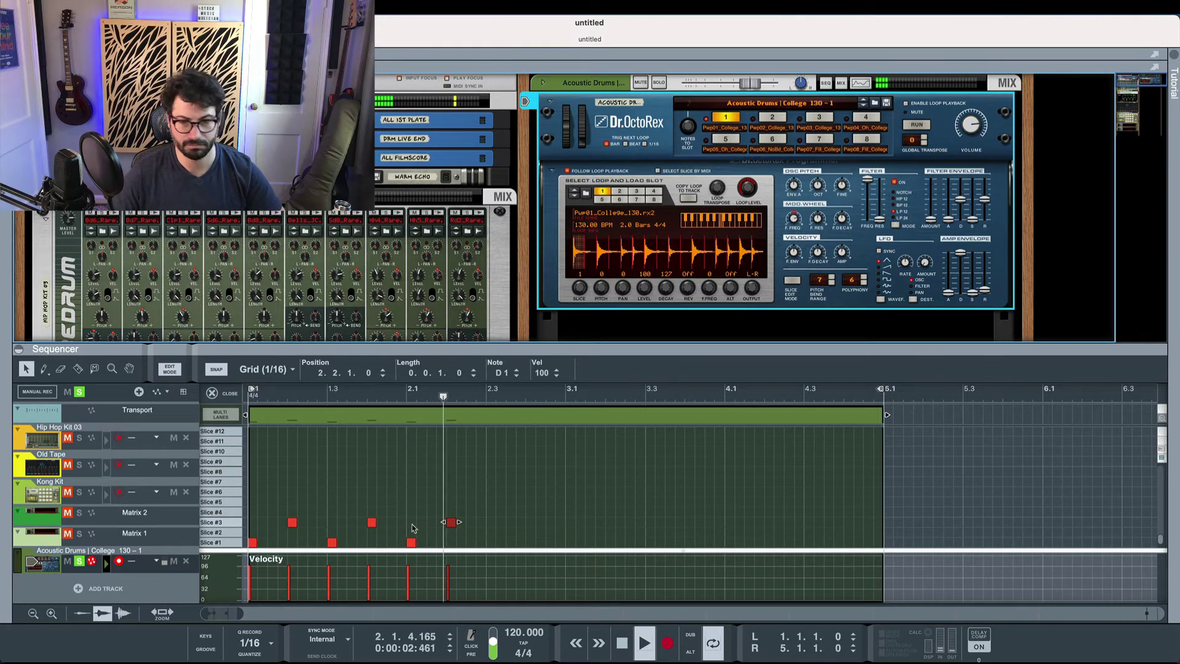
key("space")
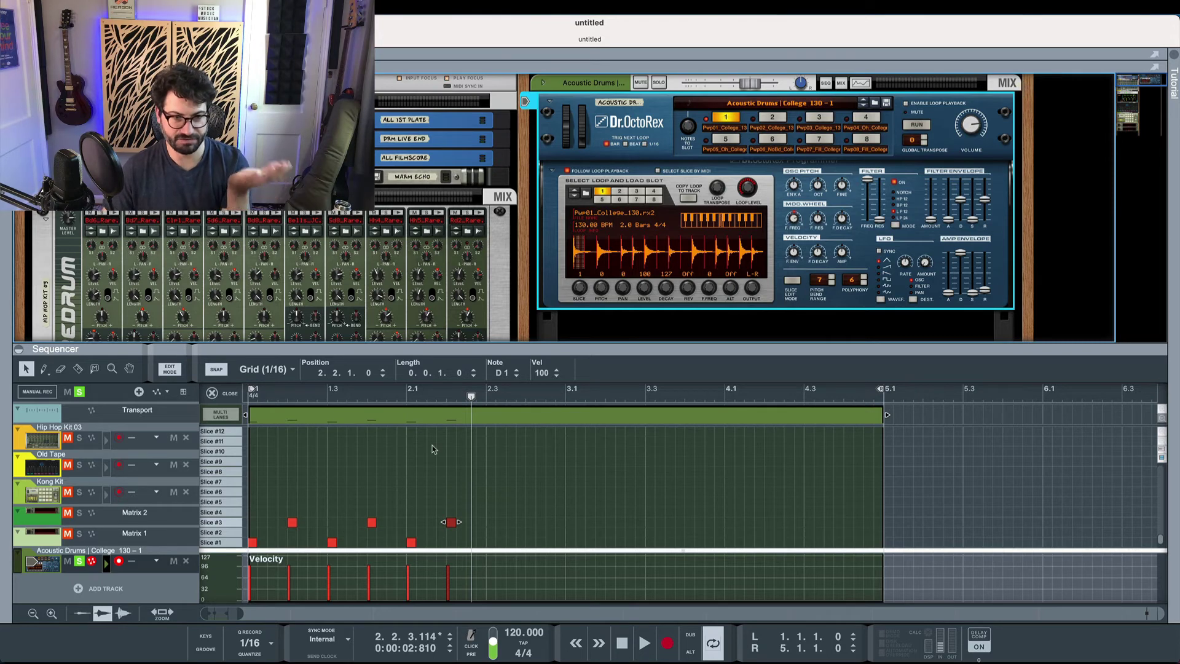
Step: Add Slice #4 hits at 1.1.3, 1.2.3, 1.3.3, 1.4.3, 2.1.3 and 2.2.3
left_click(223, 512)
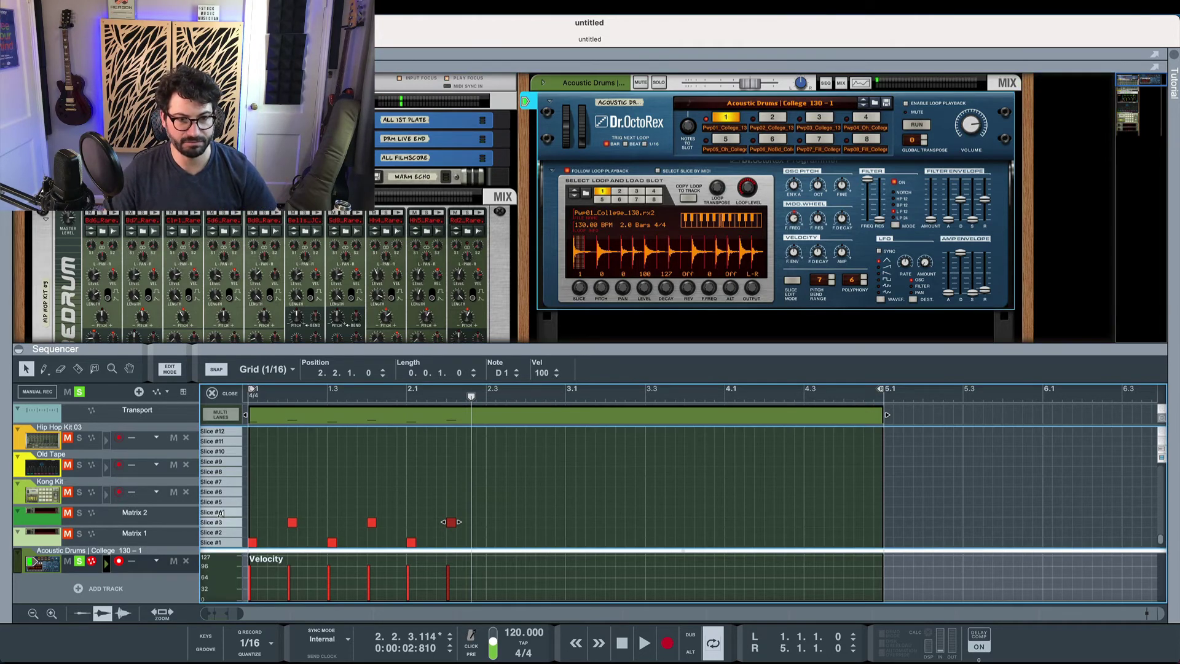
left_click(272, 511, "alt")
left_click(313, 512, "alt")
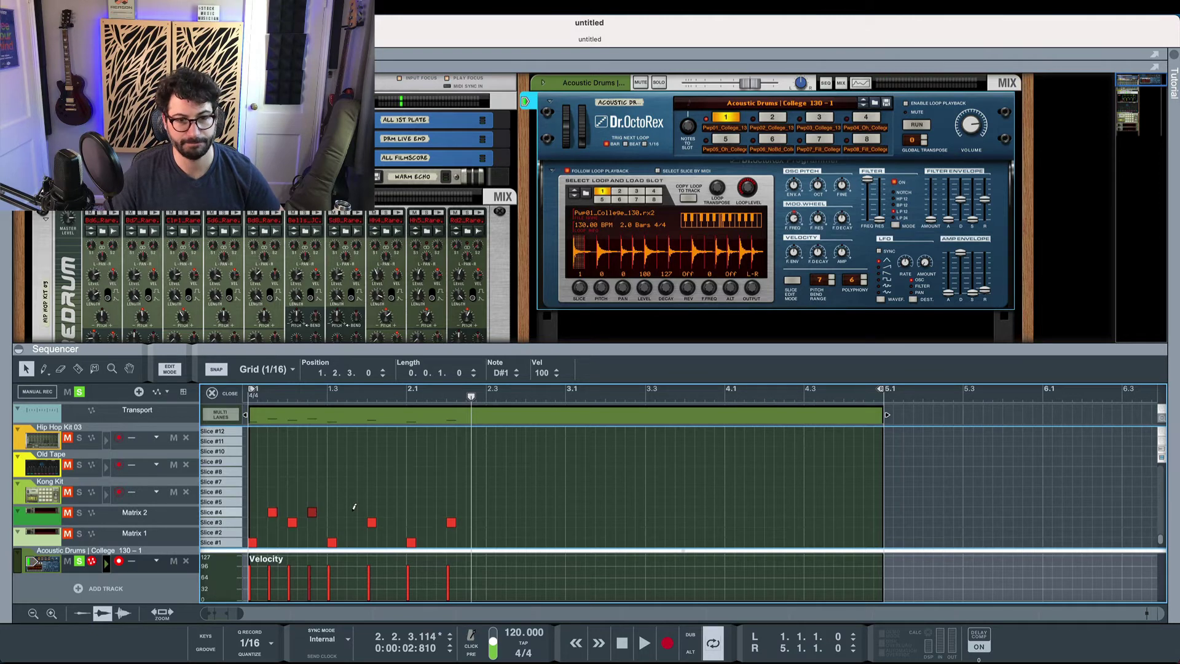
left_click(352, 511, "alt")
left_click(392, 511, "alt")
left_click(431, 510, "alt")
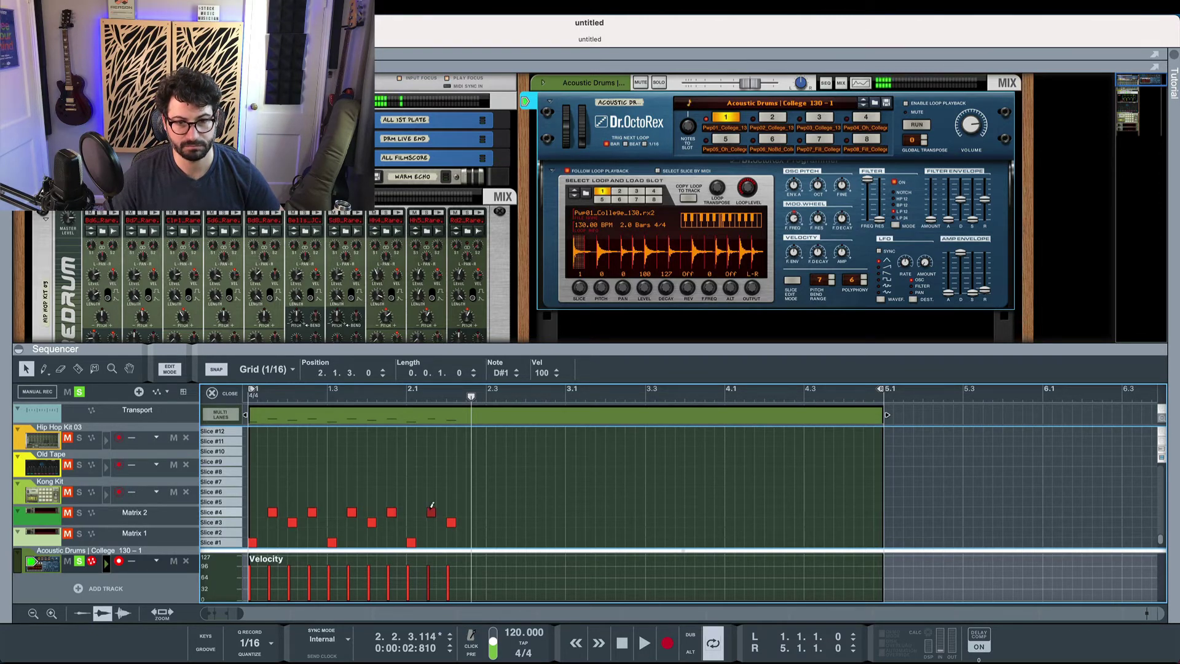
left_click(471, 510, "alt")
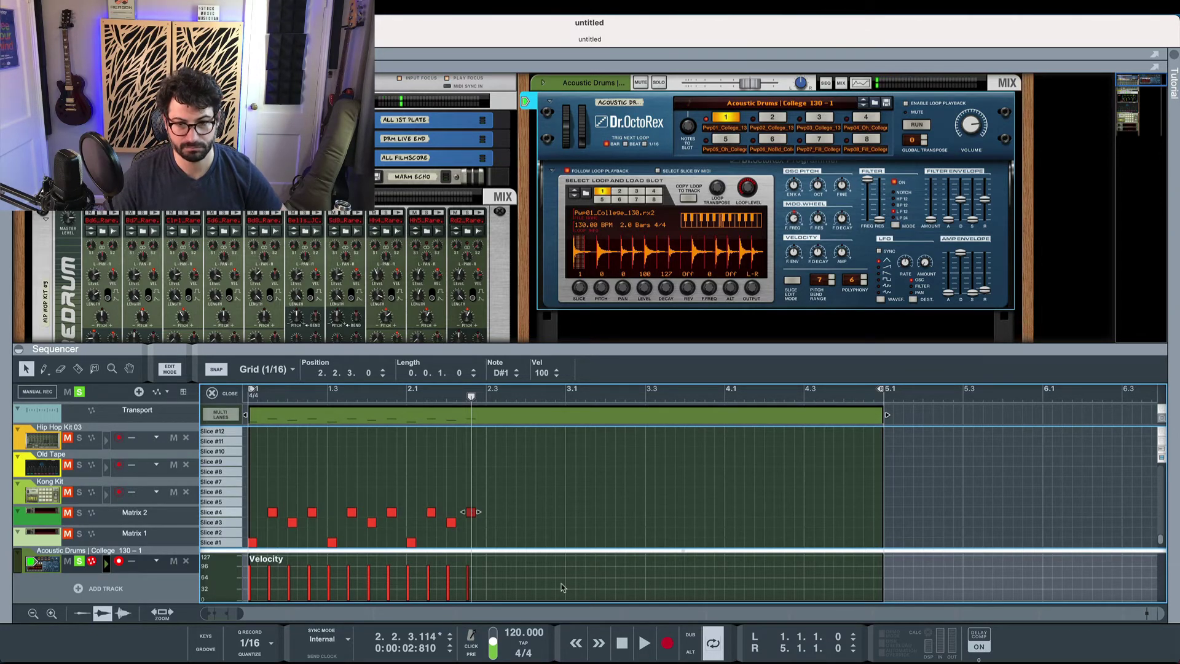
Step: Play the pattern with the added Slice #4 hits from the start, and stop playback
left_click(621, 642)
key("space")
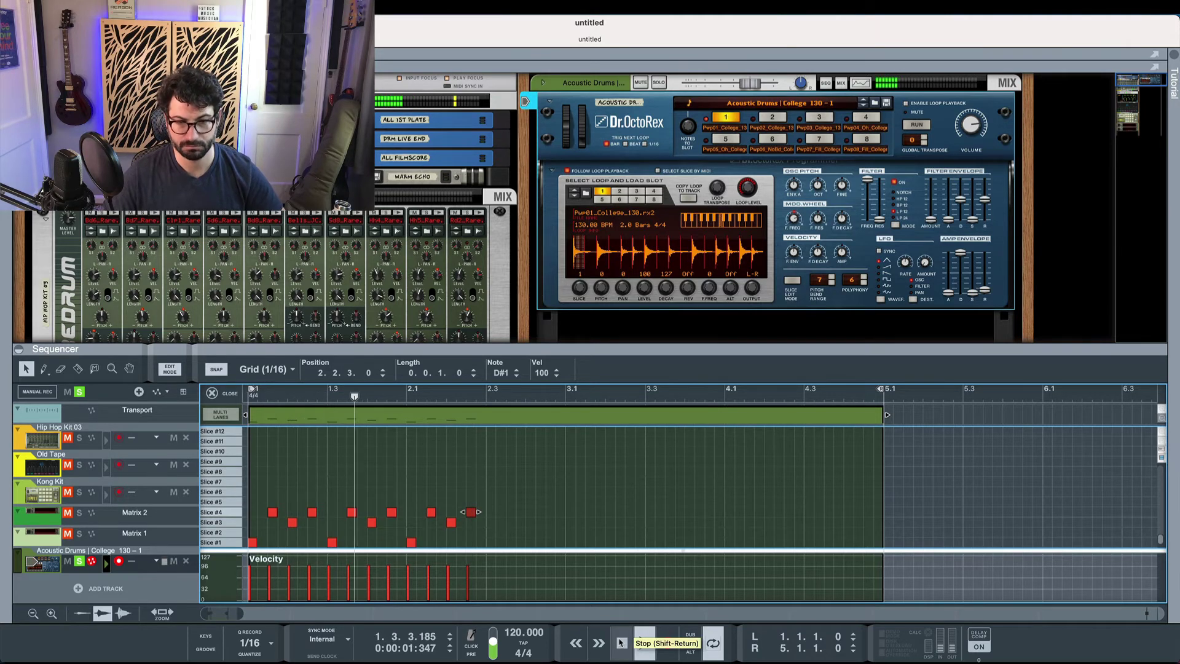
key("space")
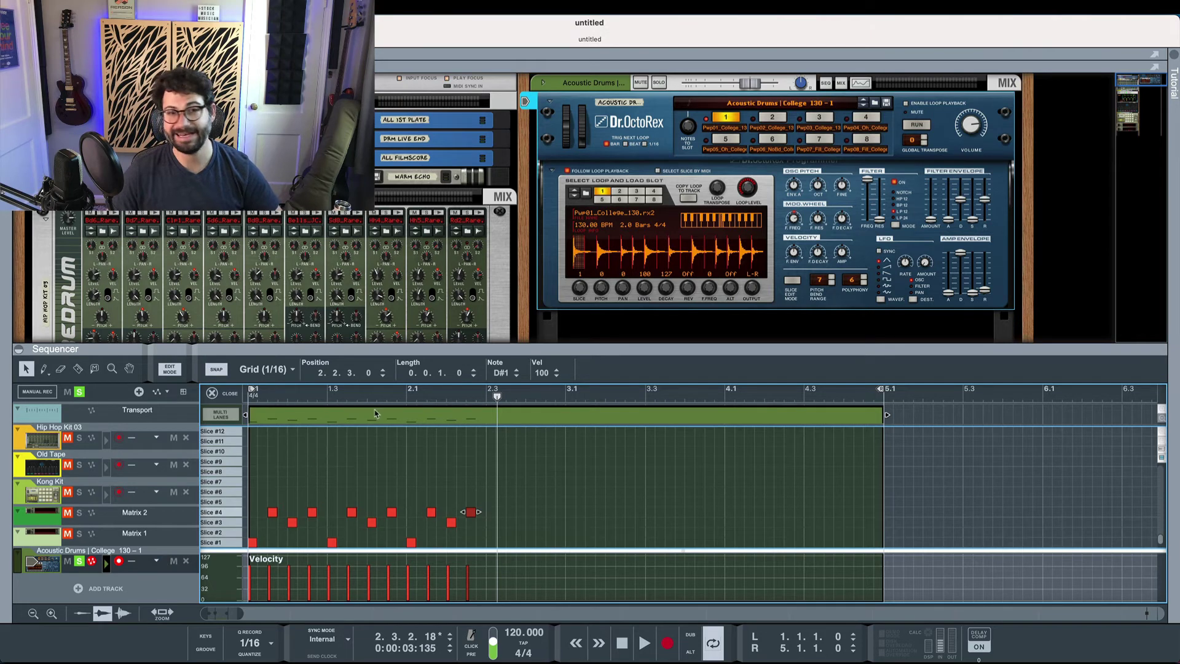
Step: Unsolo the Dr. OctoRex track and hide the sequencer
left_click(117, 519)
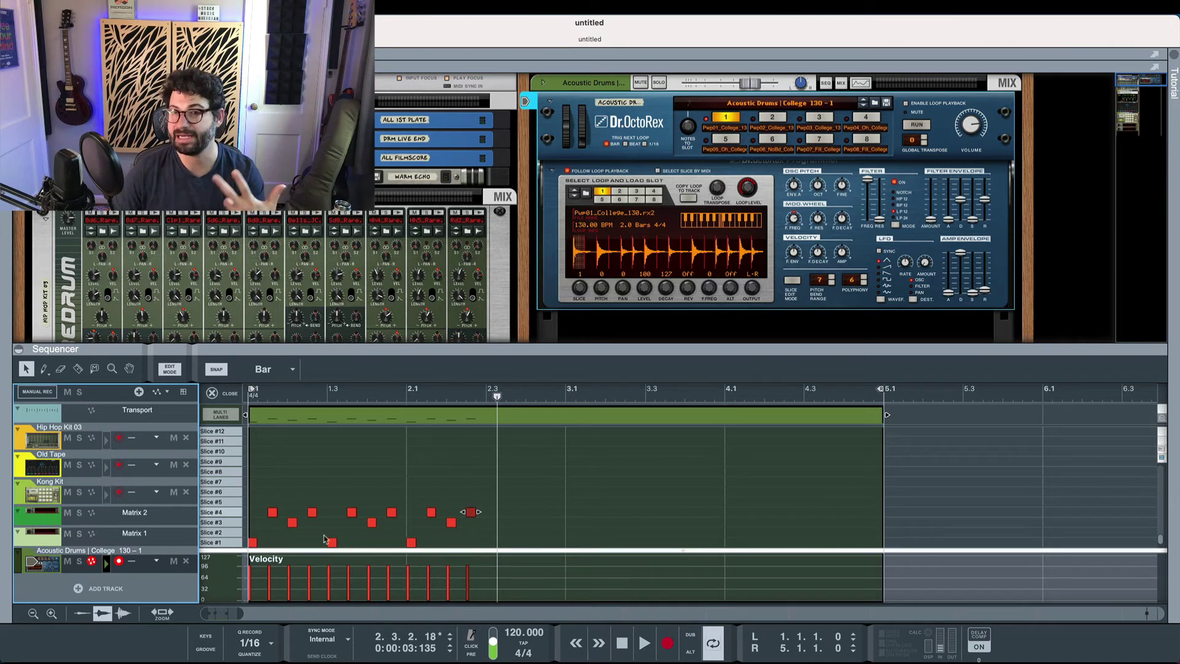
left_click(22, 354)
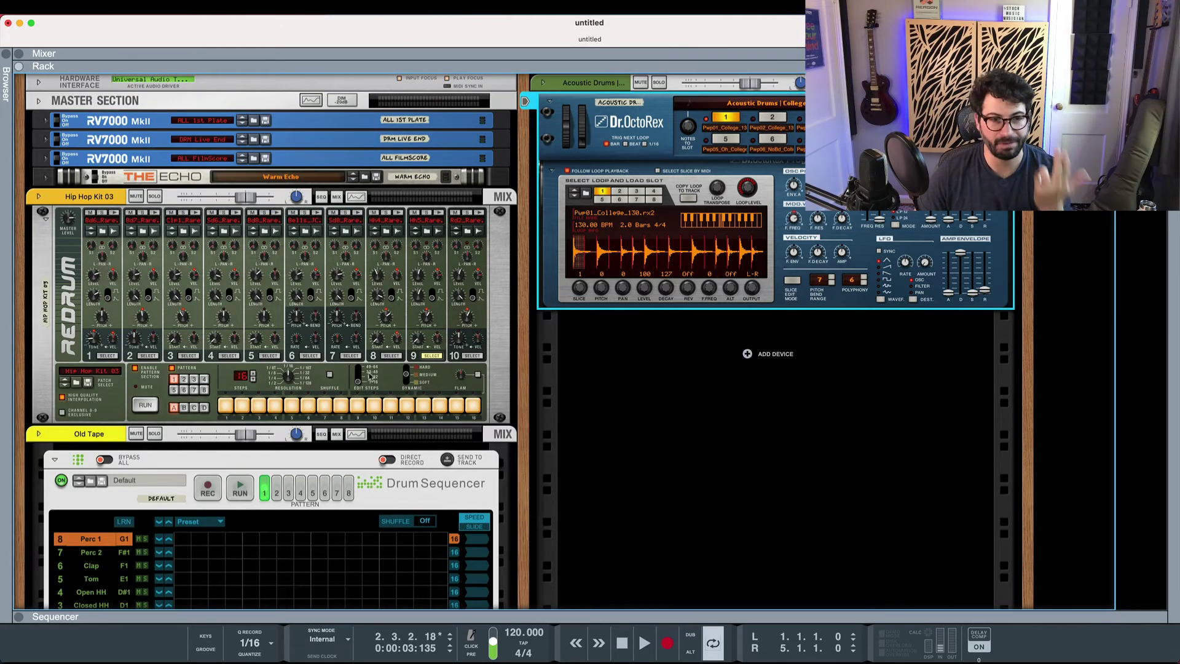
Step: Select the Closed HH lane in Old Tape's Drum Sequencer
scroll(370, 376, "down", 1)
scroll(370, 377, "down", 10)
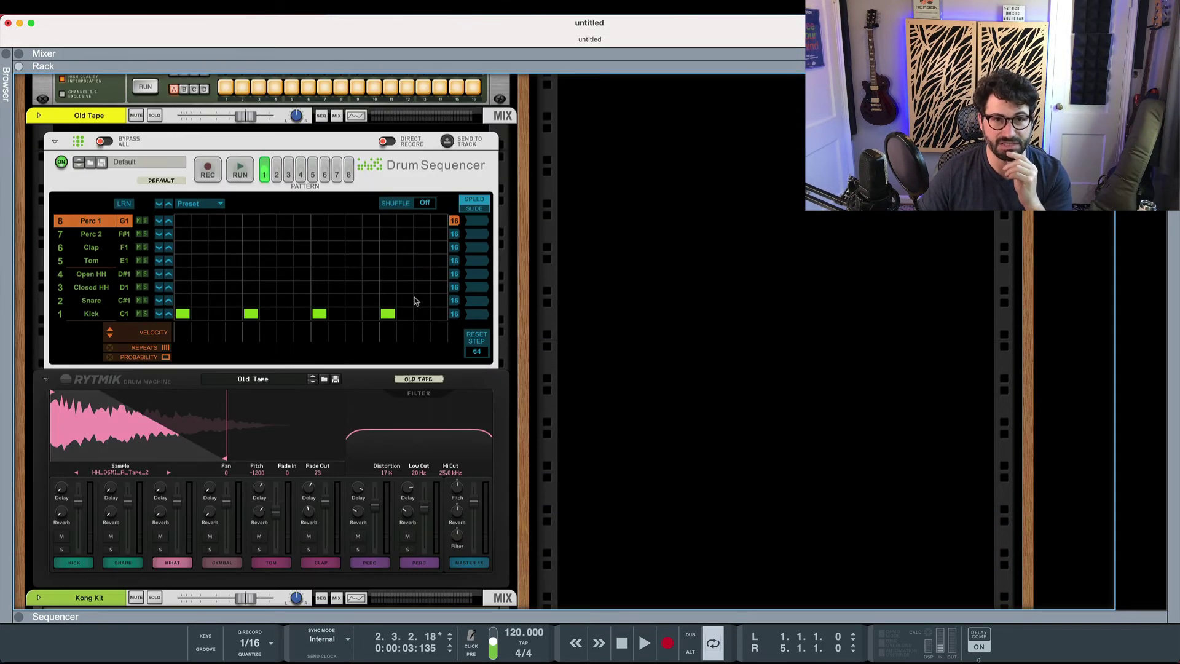
scroll(415, 298, "up", 1)
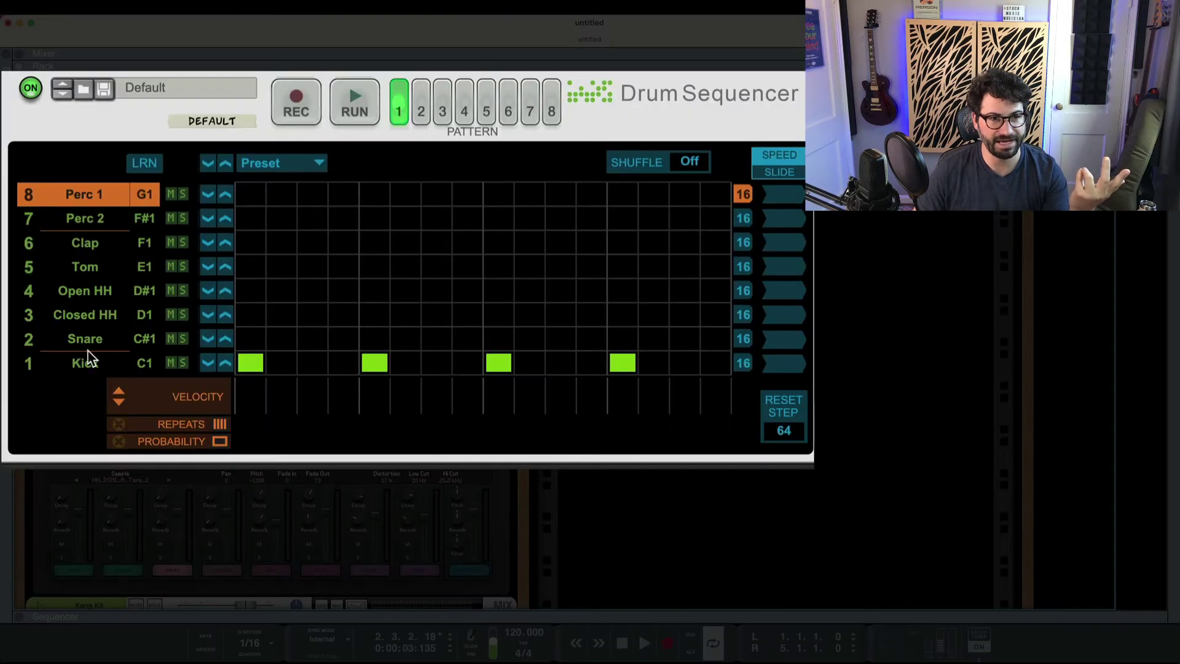
left_click(95, 319)
left_click(91, 296)
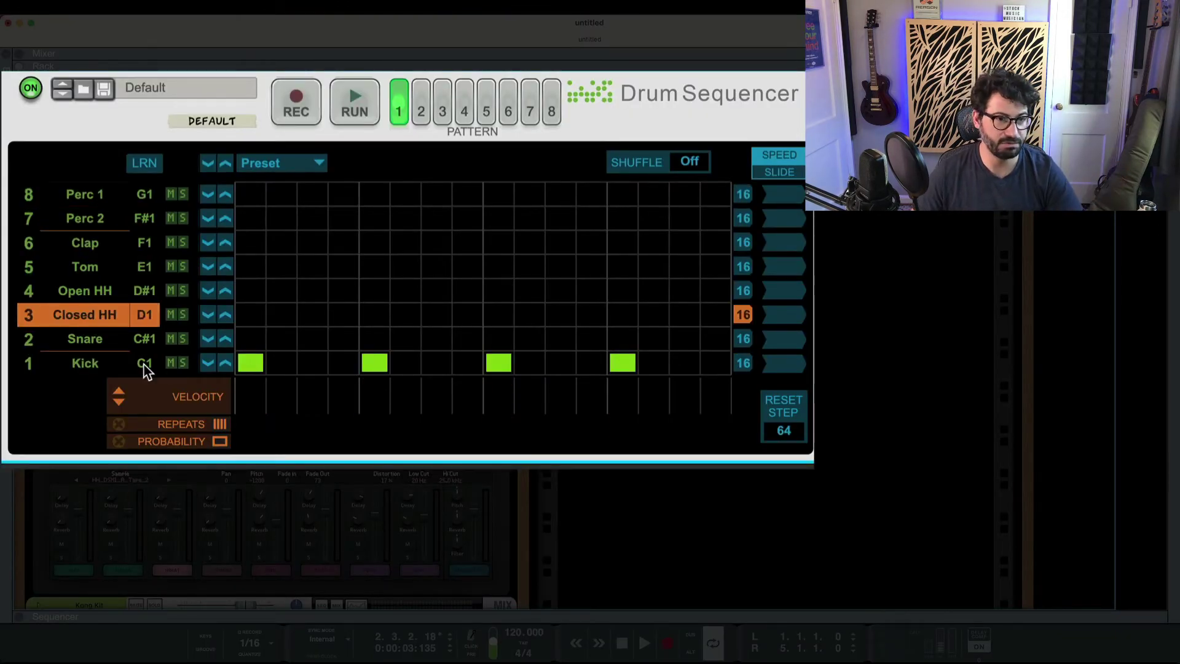
Step: Add Snare hits on steps 5 and 13 of pattern 1 in the Drum Sequencer
left_click(89, 341)
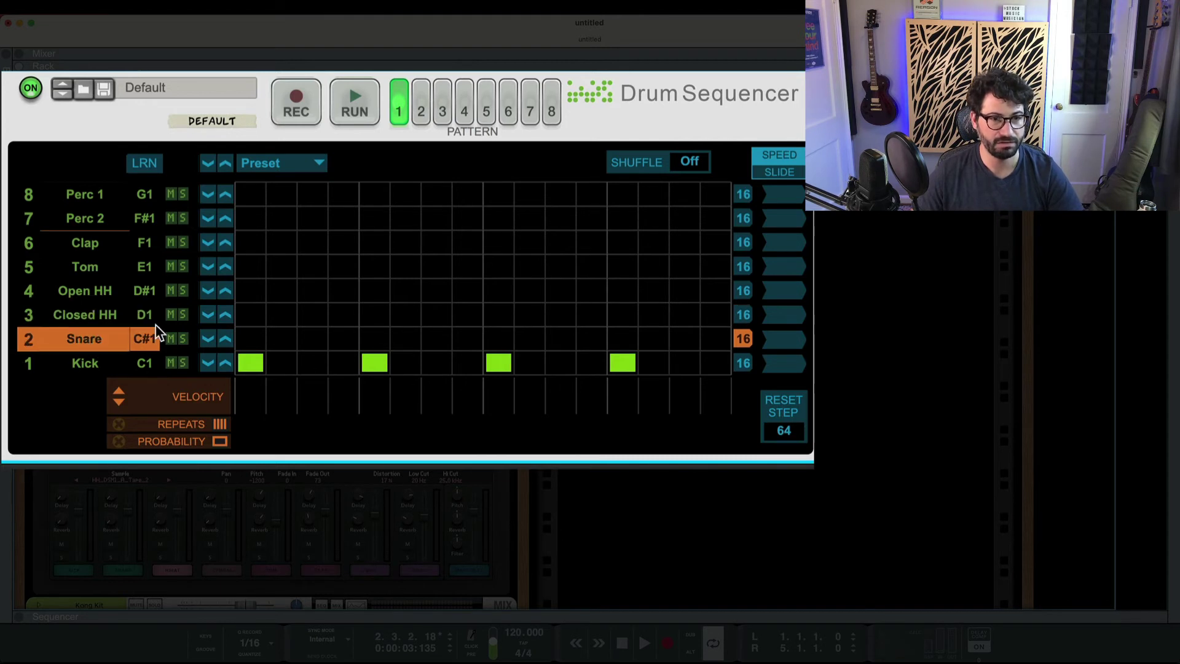
left_click(375, 339)
left_click(621, 339)
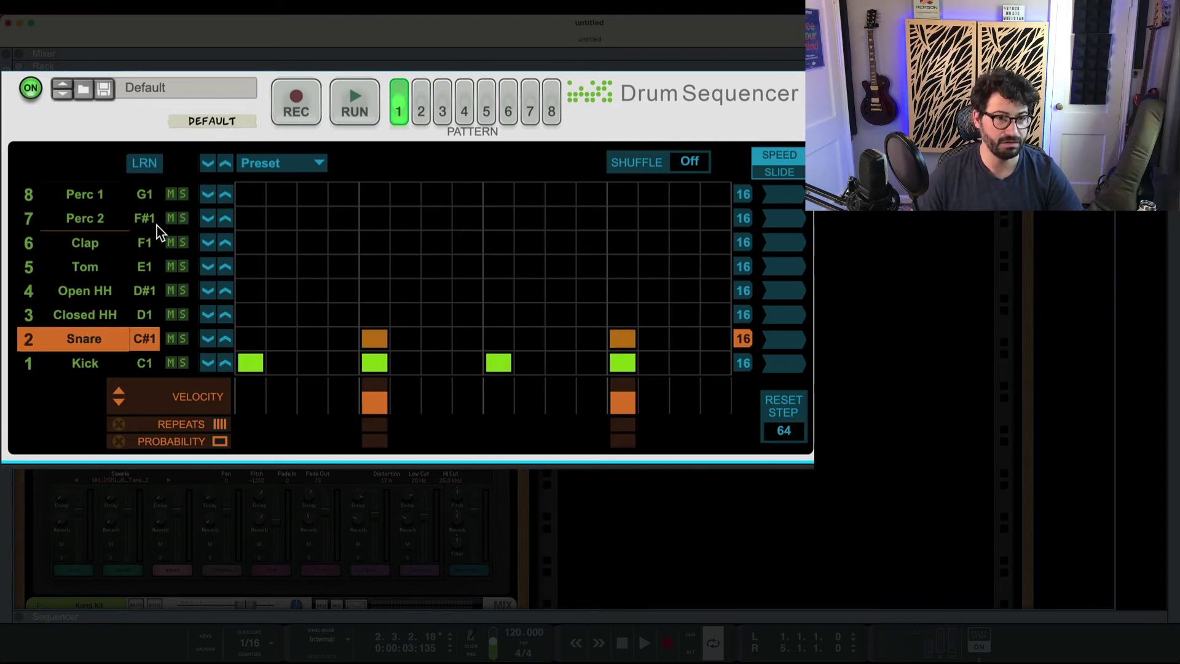
Step: Add Closed HH hits on every odd step from 1 to 13, an Open HH hit on step 15 and a Clap hit on step 9
left_click(98, 310)
left_click(251, 316)
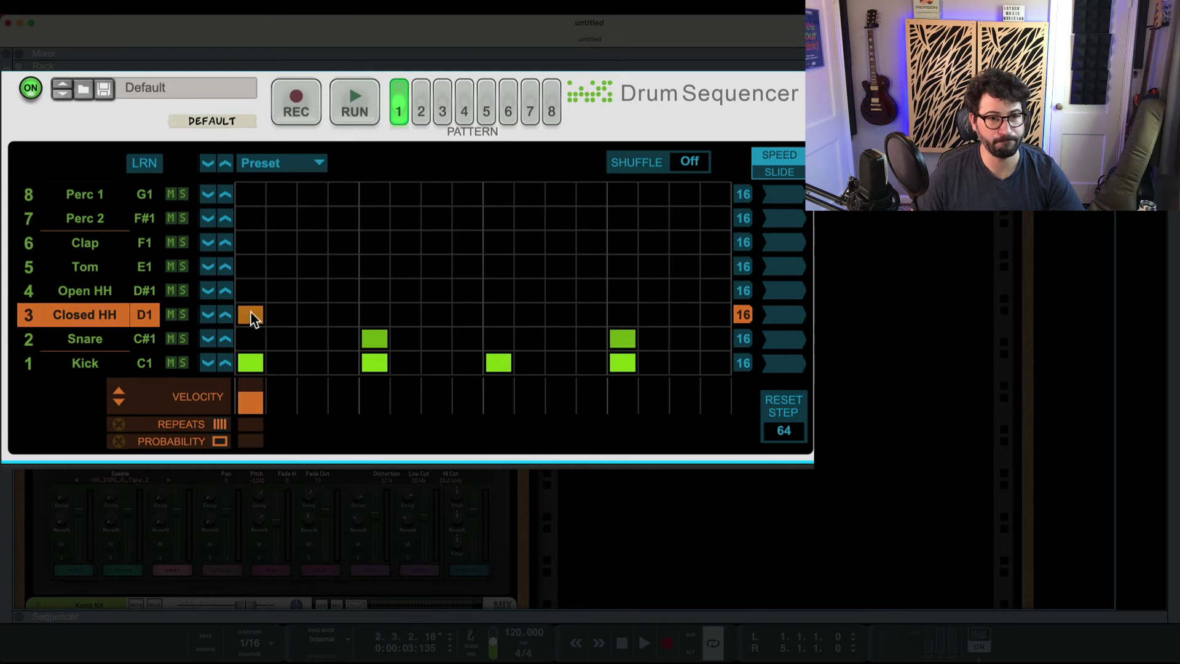
left_click(312, 315)
left_click(375, 314)
left_click(437, 315)
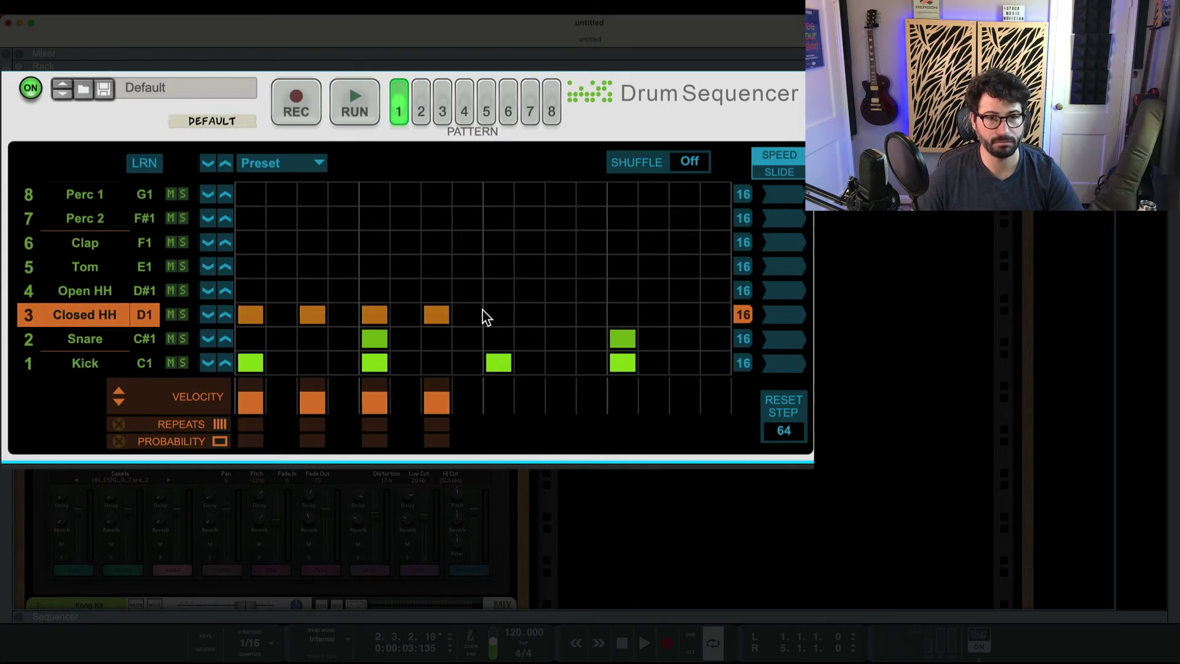
left_click(499, 314)
left_click(561, 314)
left_click(623, 315)
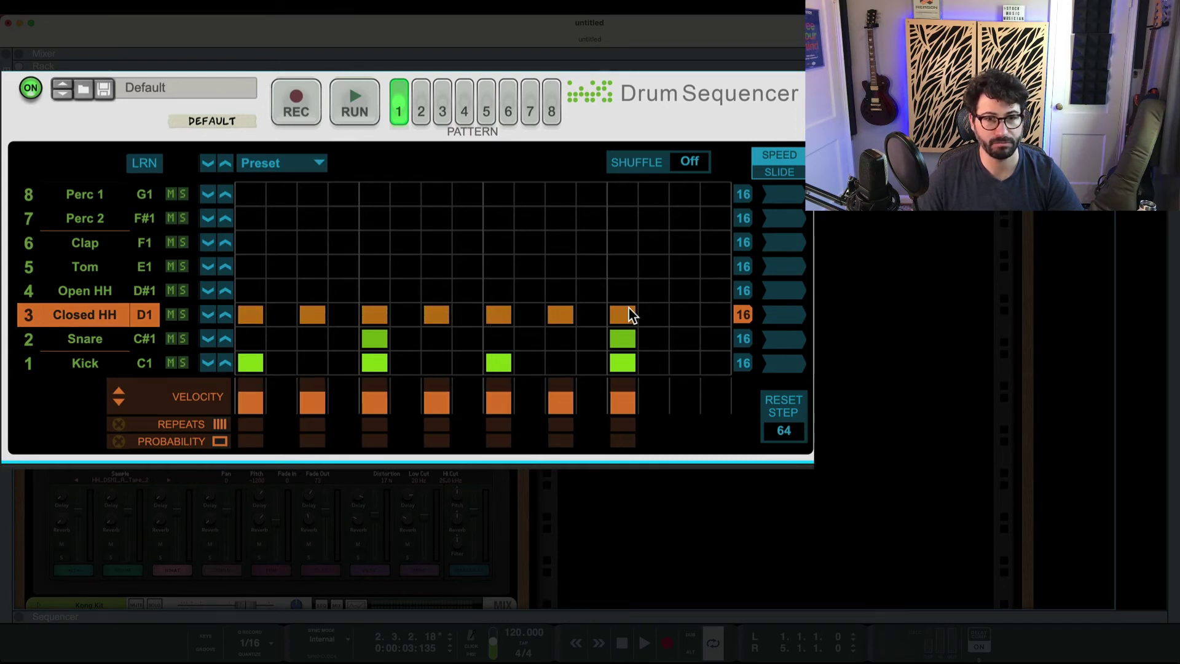
left_click(685, 292)
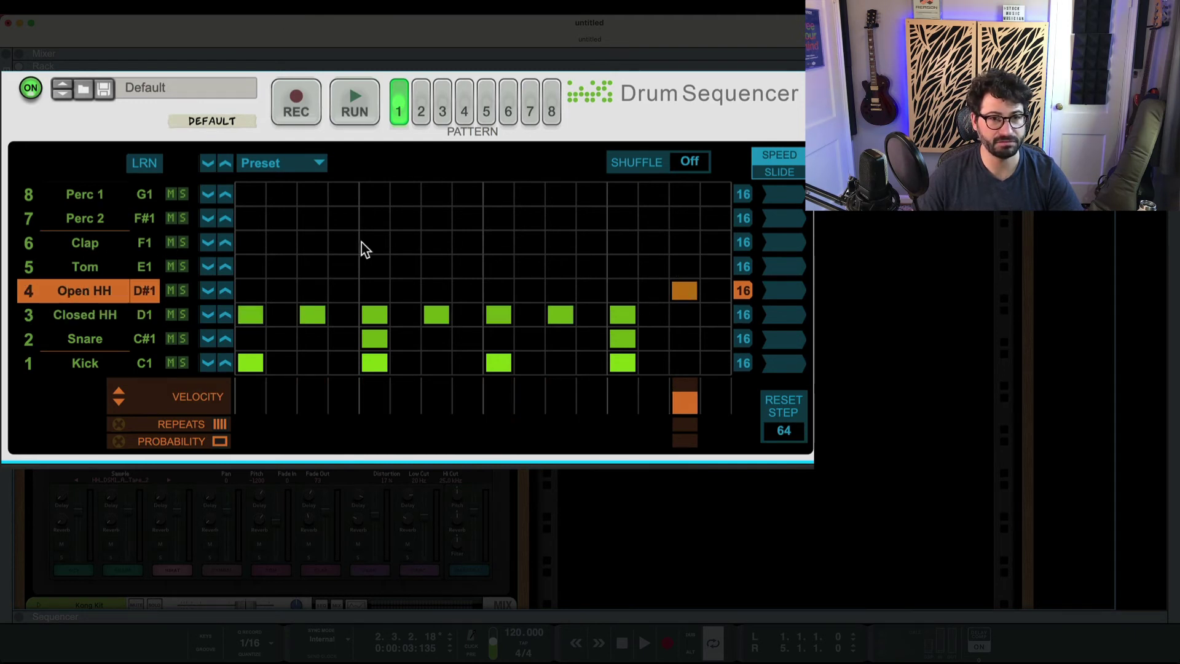
left_click(498, 243)
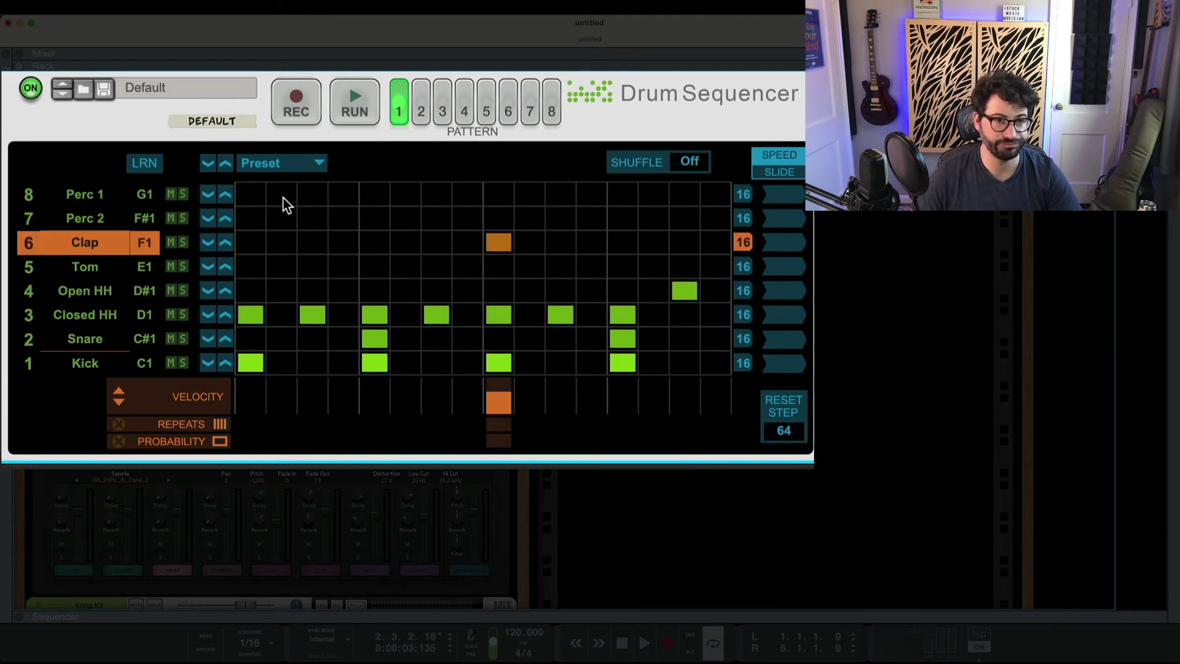
Step: Run the pattern to audition it, stop it, and set its shuffle to 54%
left_click(354, 101)
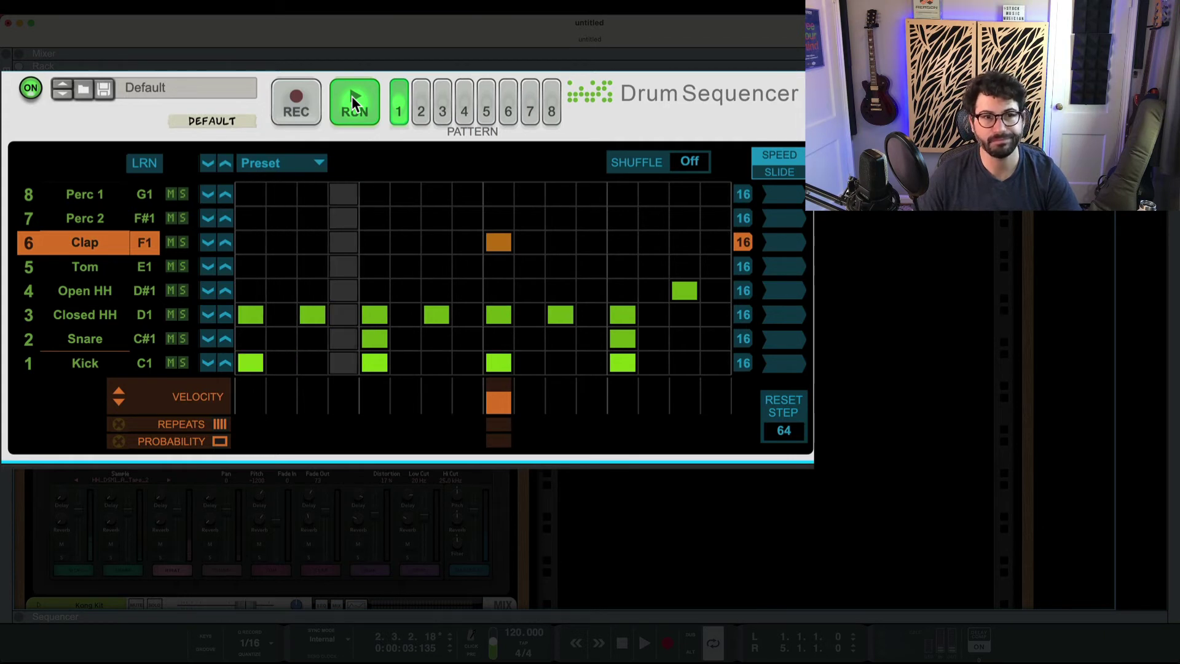
left_click(355, 101)
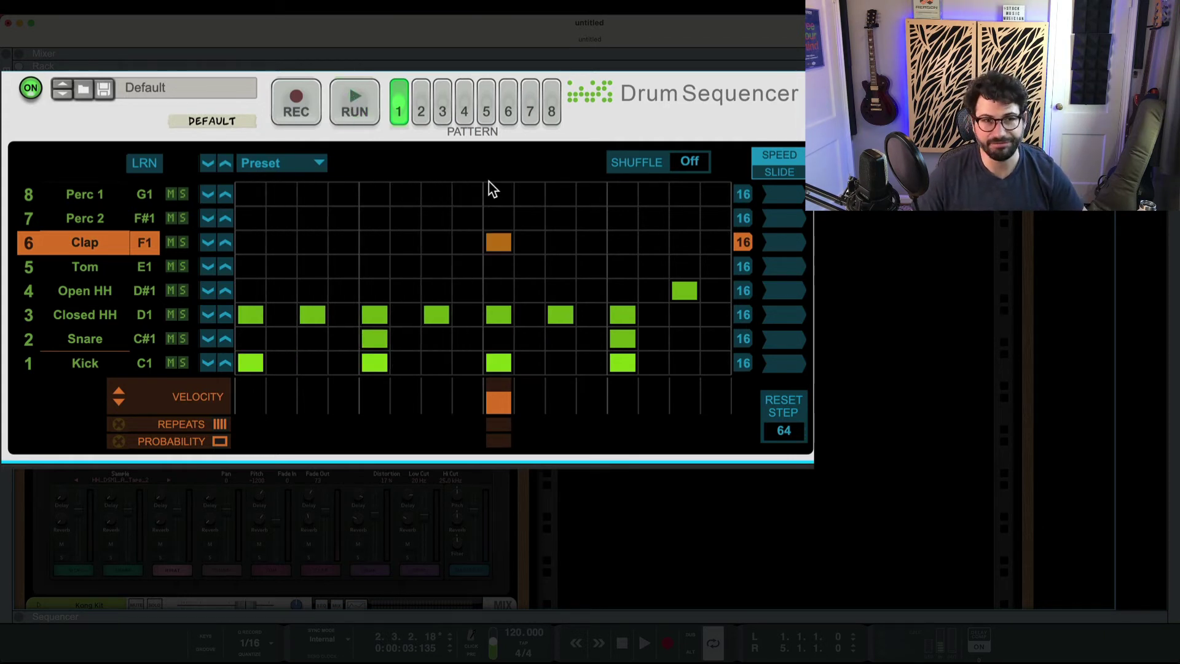
left_click_drag(711, 160, 703, 150)
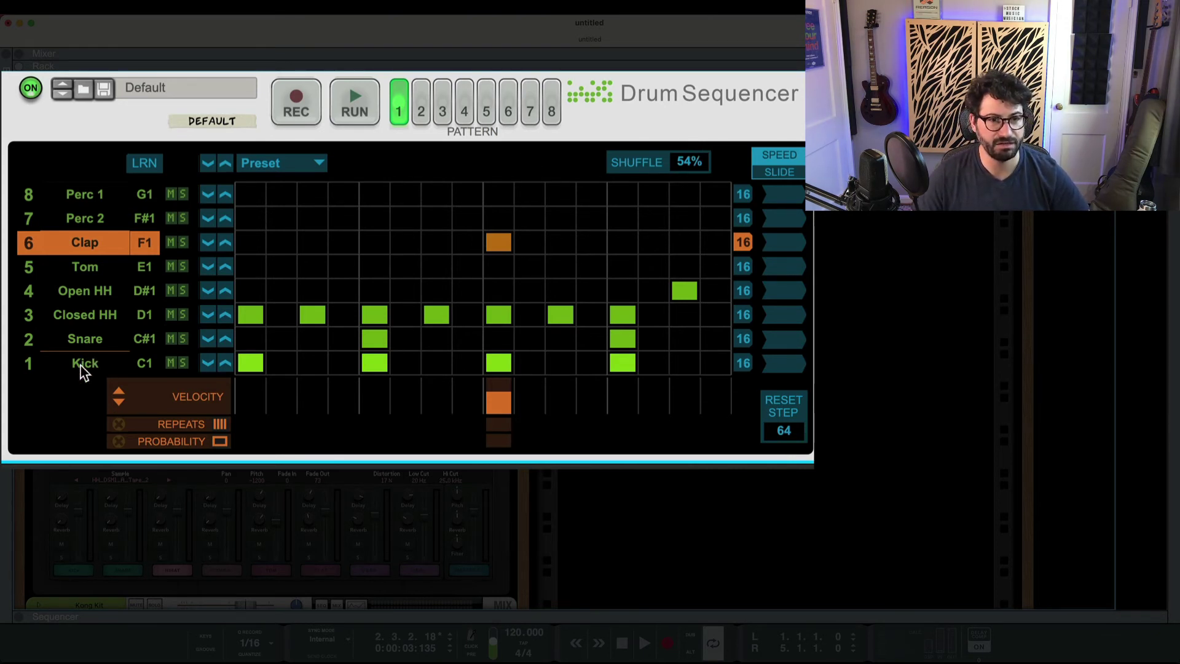
Step: Lower the velocity of the Closed HH hits on steps 1, 5, 9 and 13, and audition the pattern
left_click(84, 314)
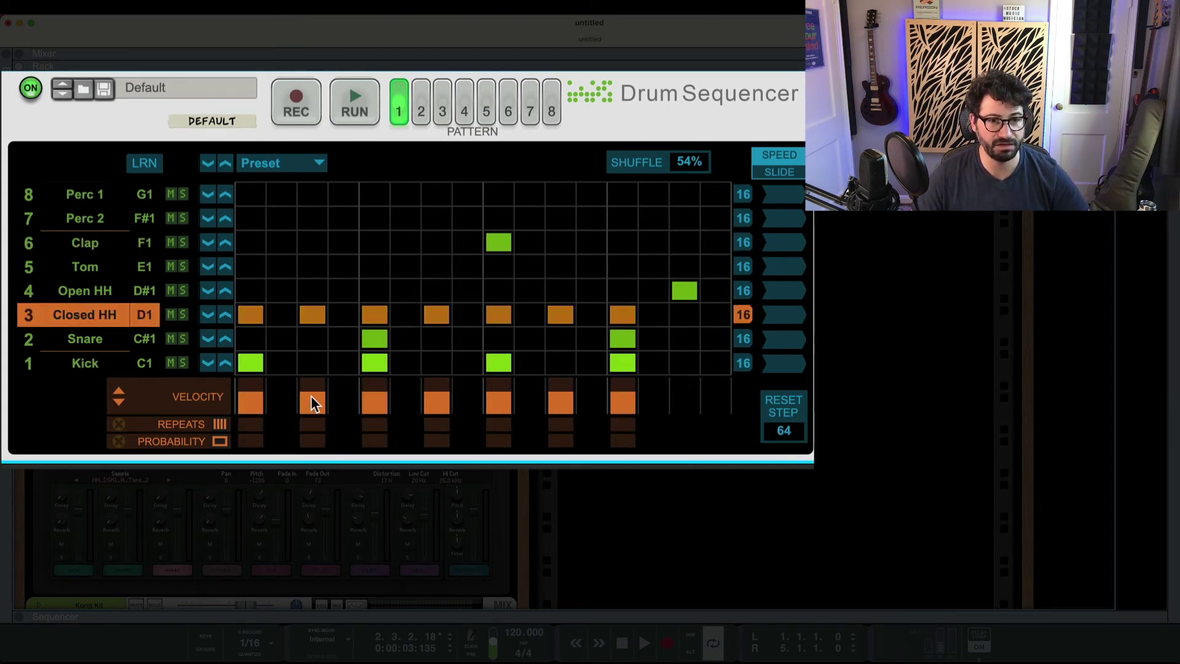
left_click(257, 398)
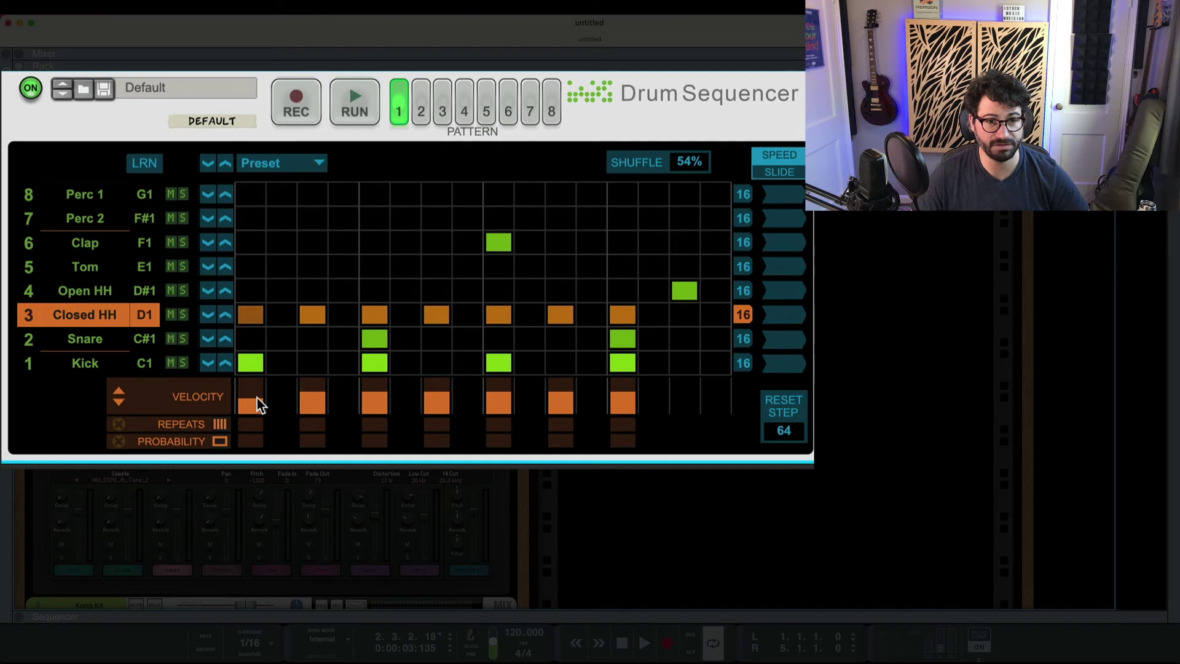
left_click(372, 406)
left_click(499, 399)
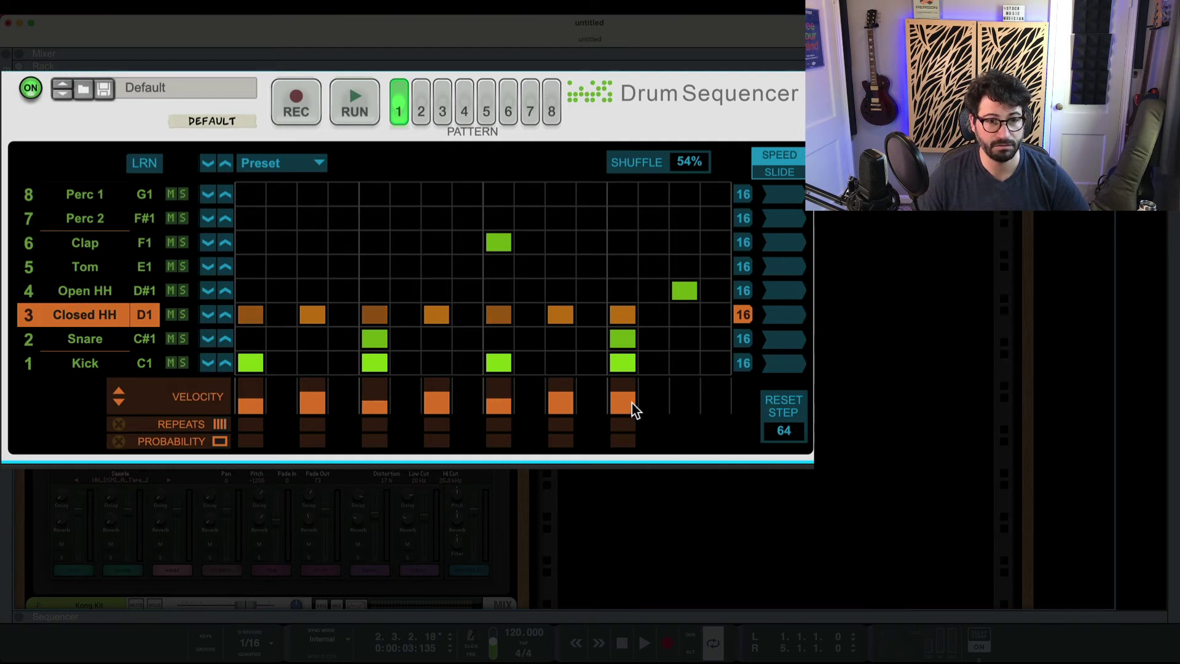
left_click(633, 405)
left_click(346, 115)
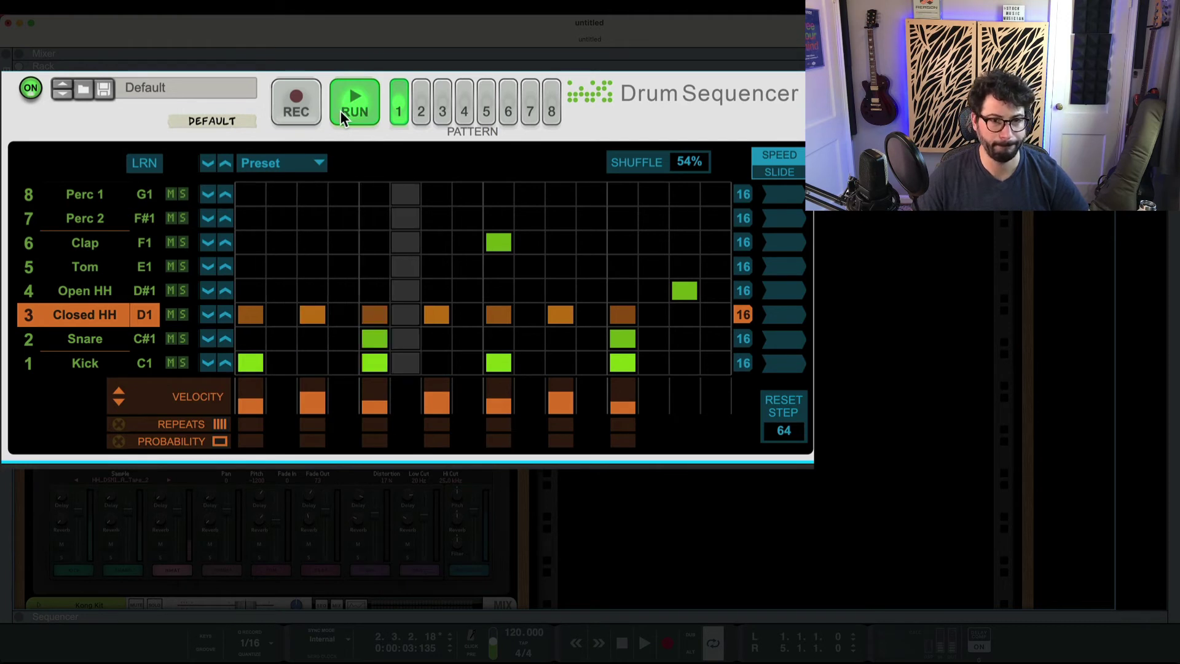
left_click(342, 117)
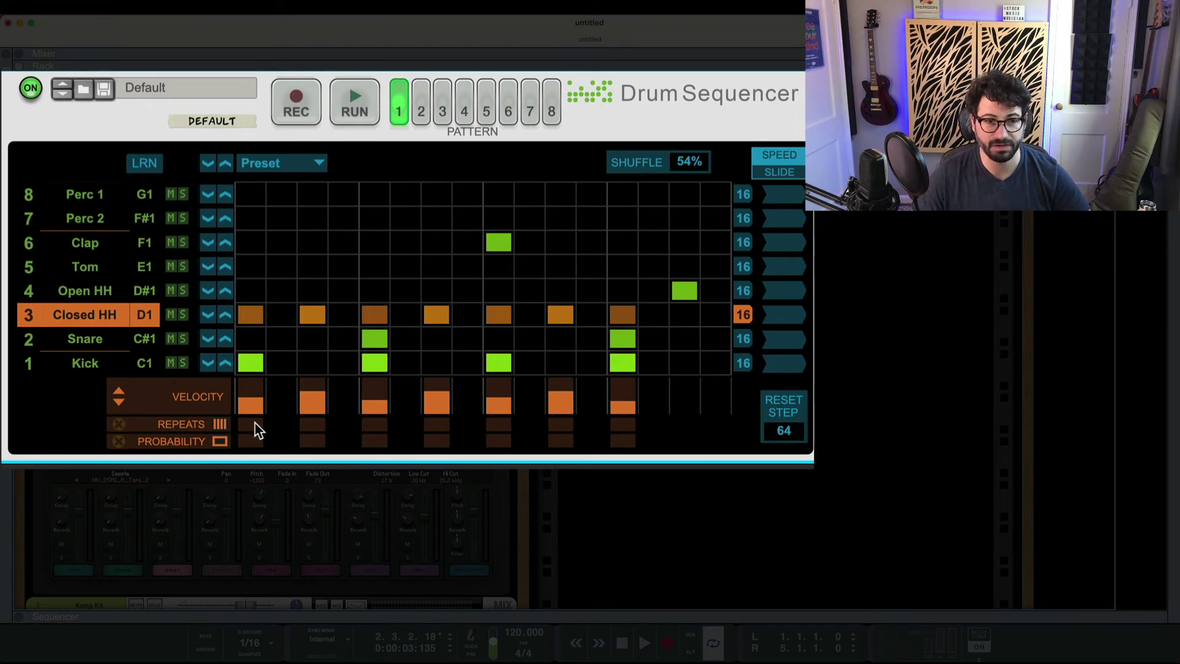
Step: Set the Closed HH hit on step 1 to 3 repeats and play the pattern
left_click_drag(259, 423, 260, 405)
key("space")
key("space")
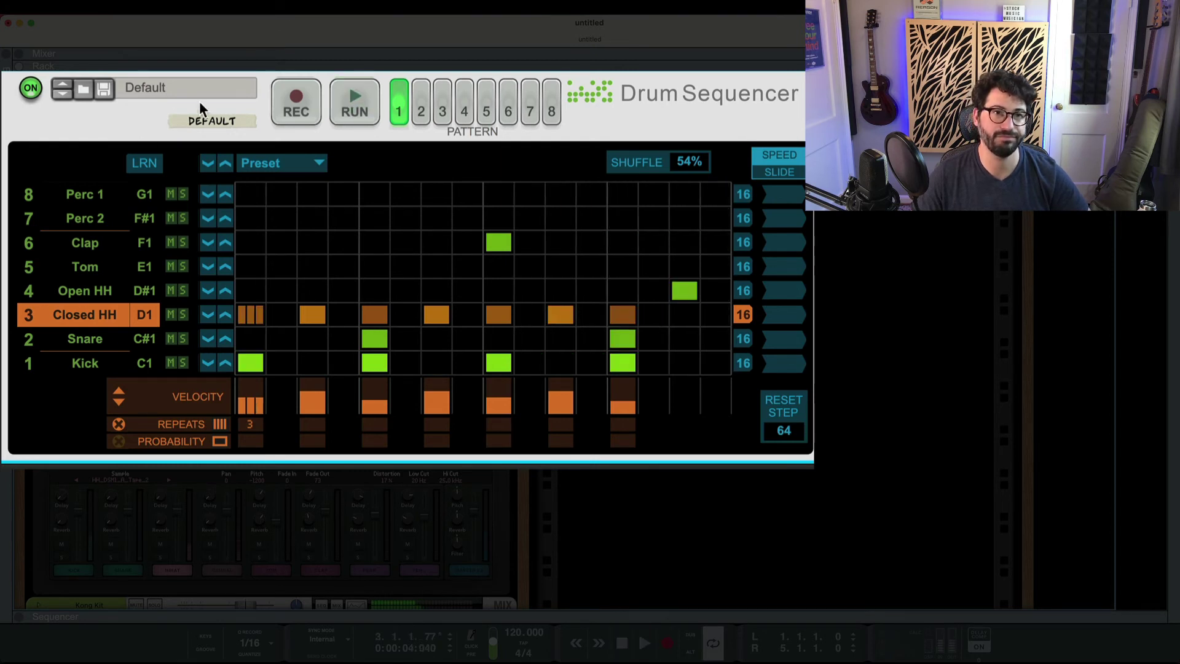
key("space")
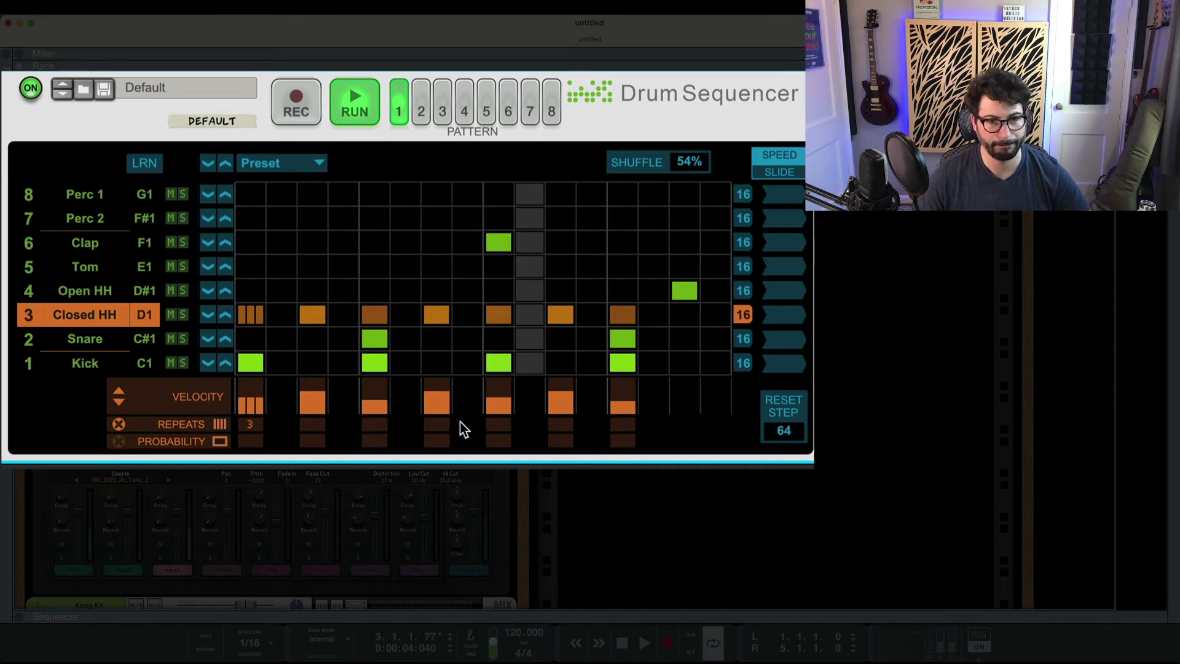
Step: Try 2 repeats on the Snare hit at step 13, stop playback, and clear those repeats
left_click(85, 339)
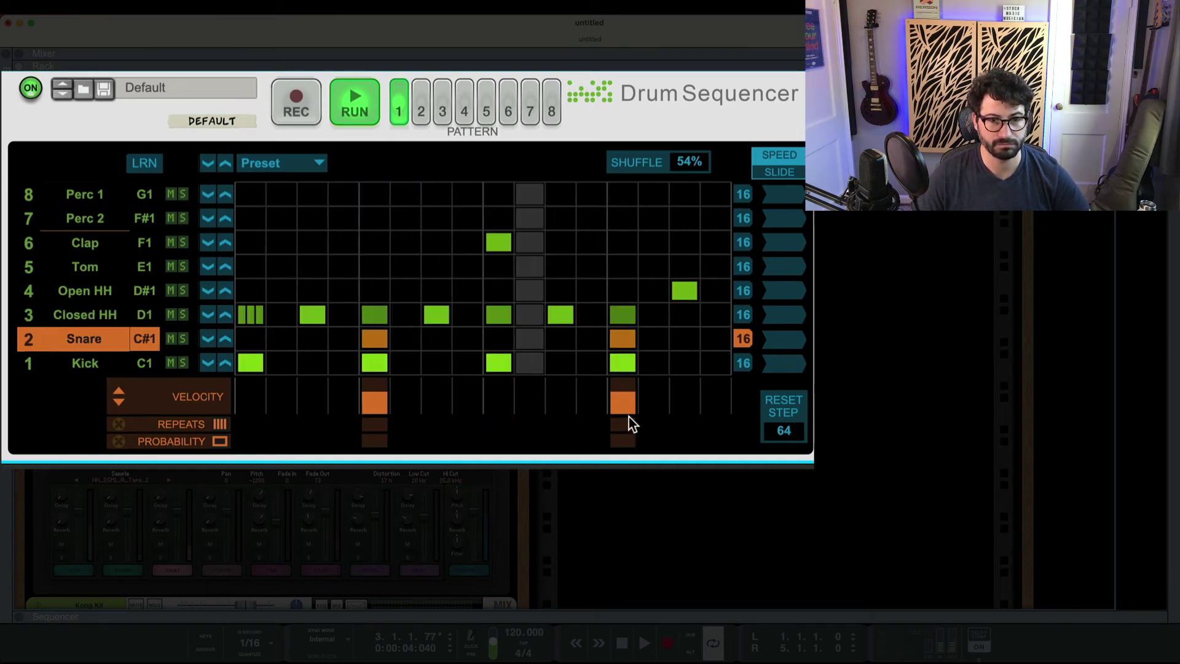
left_click_drag(632, 424, 632, 416)
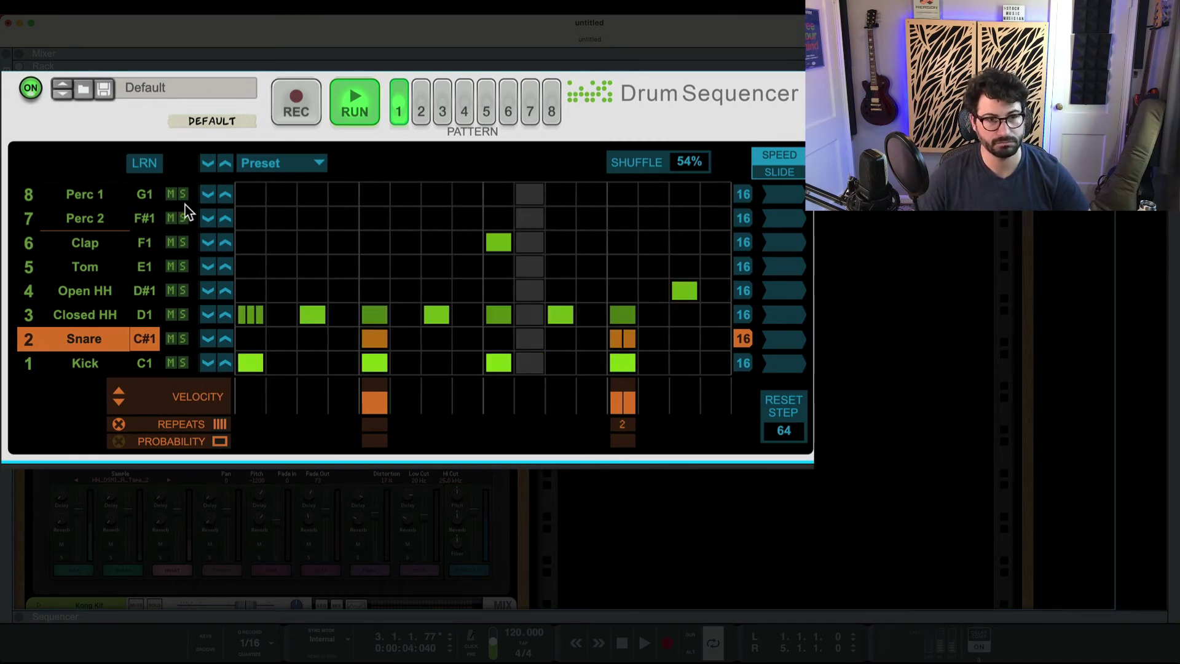
key("space")
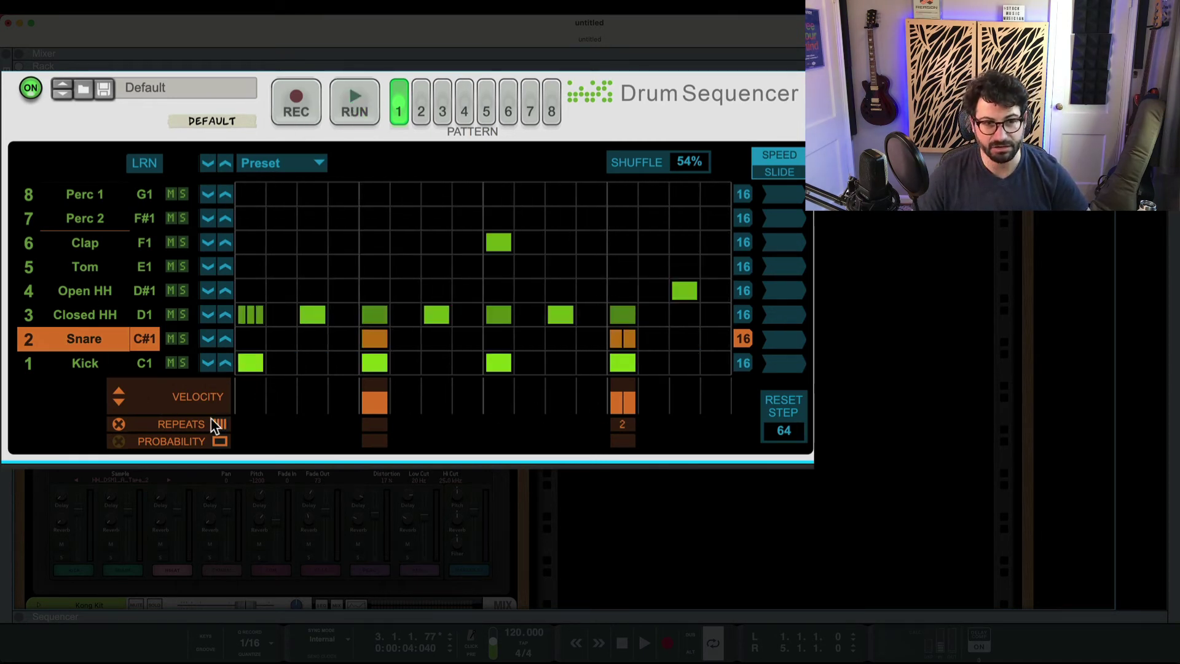
left_click(625, 435)
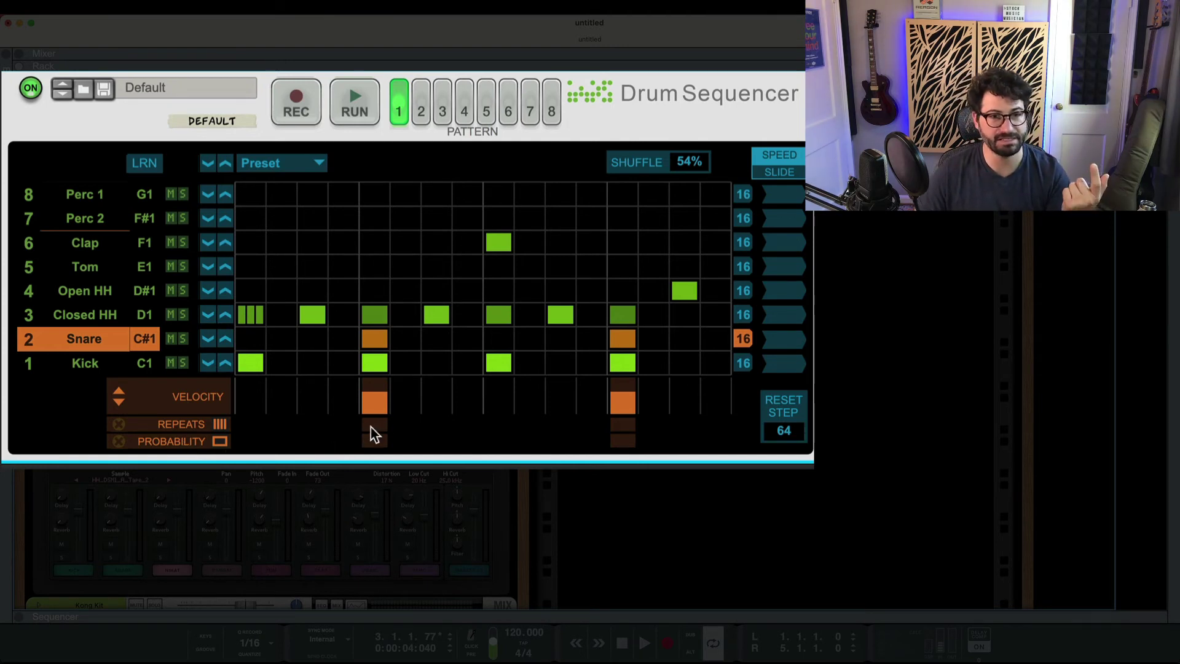
Step: Set the probability of the Closed HH hit on step 1 to 36%, and run and stop the pattern
left_click(113, 315)
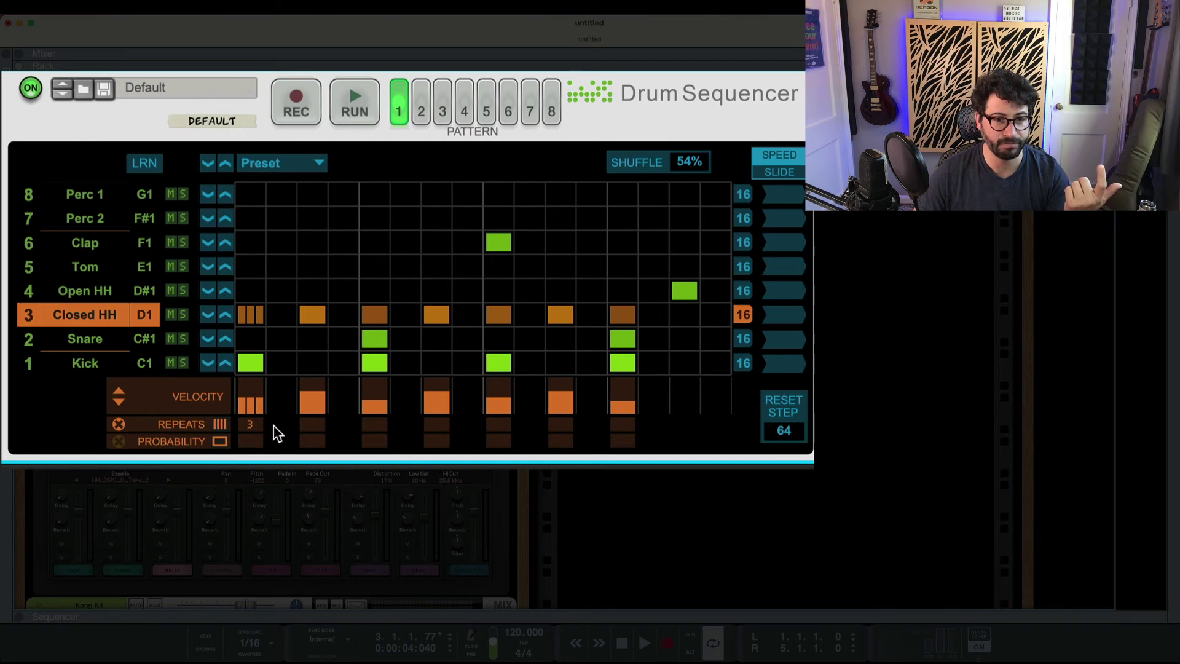
left_click_drag(250, 440, 241, 456)
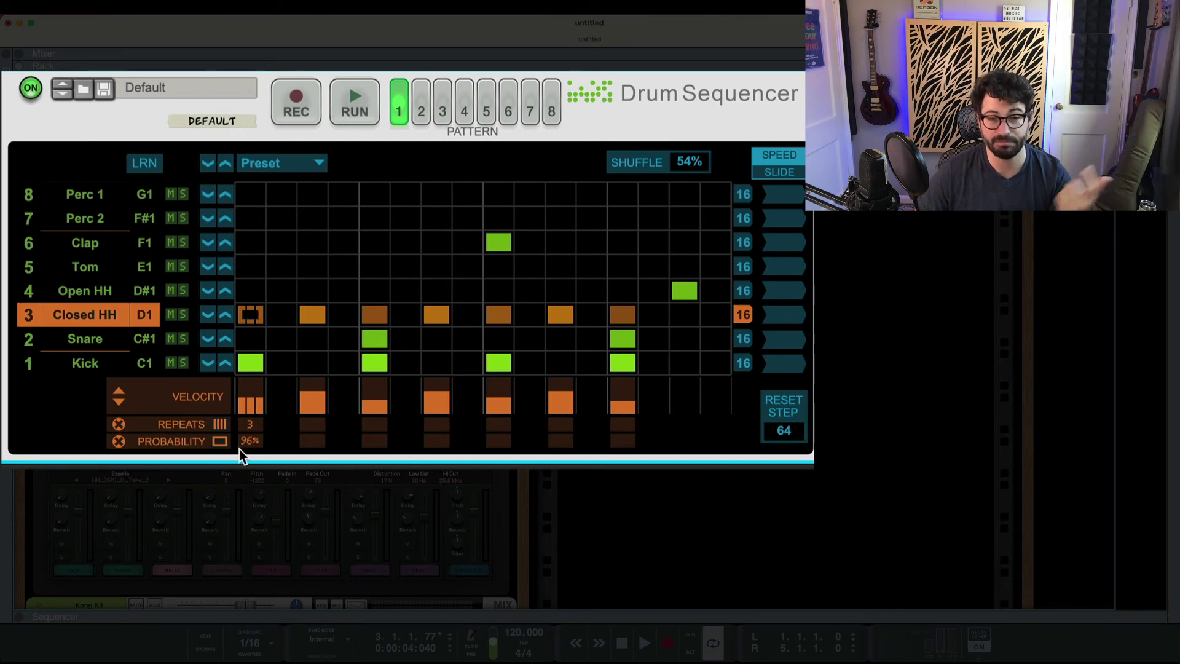
left_click_drag(241, 456, 237, 492)
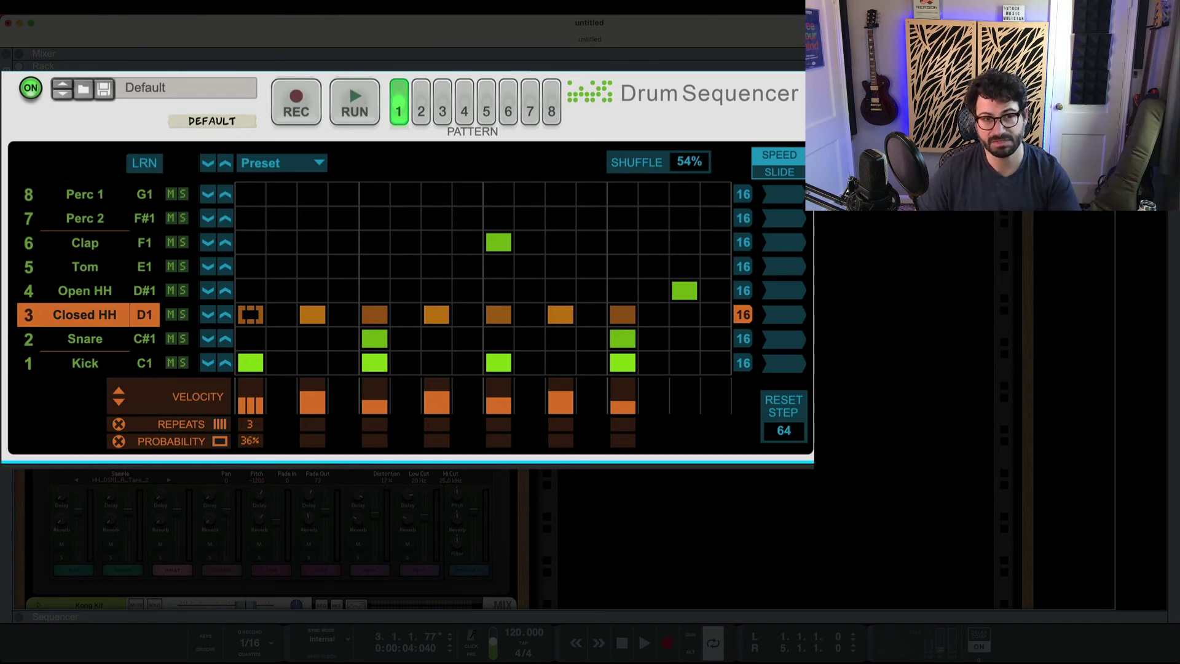
left_click(373, 98)
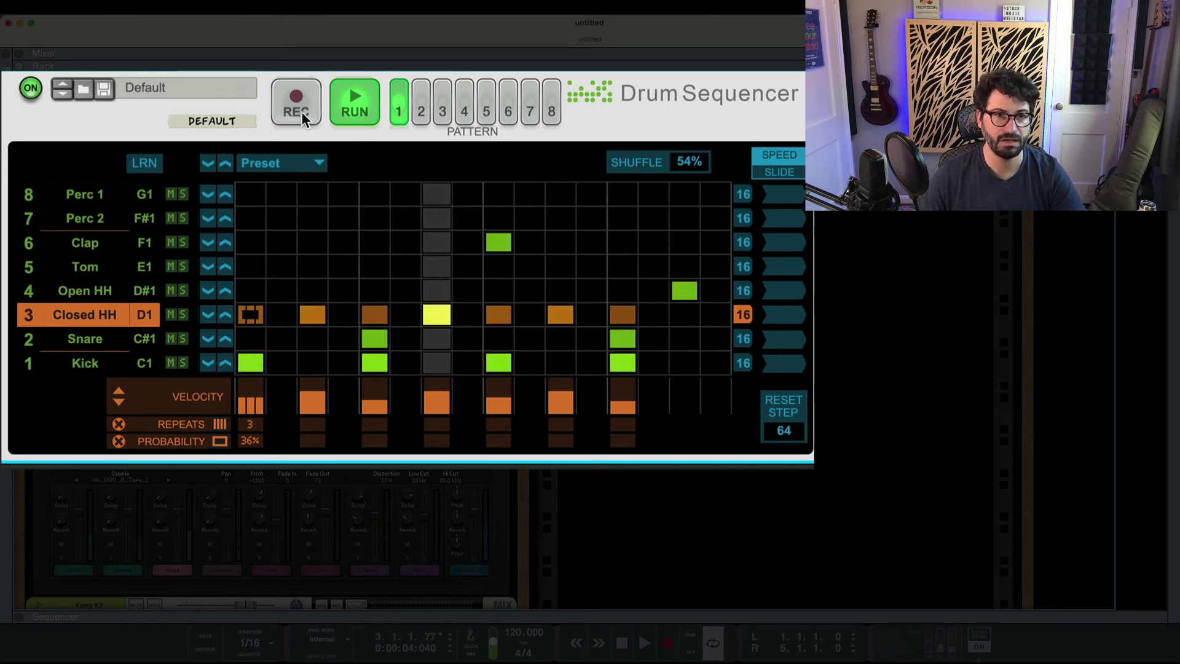
left_click(354, 101)
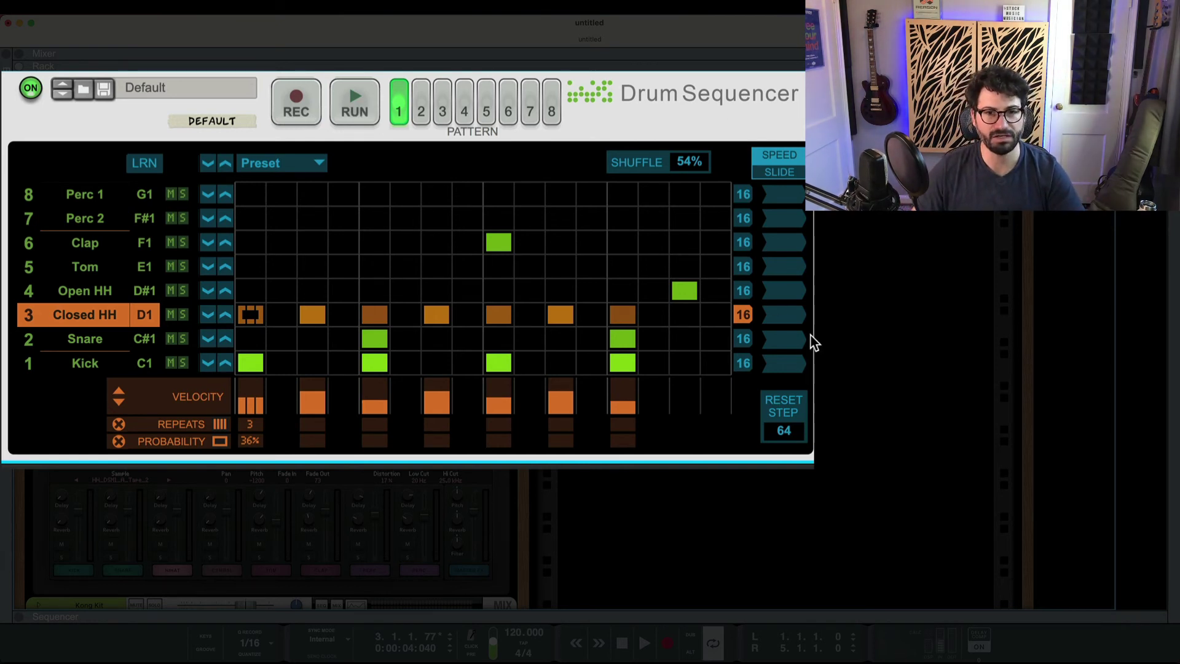
Step: Show the lanes' Slide values instead of Speed, set the Closed HH slide to +20, and run the pattern
left_click(792, 324)
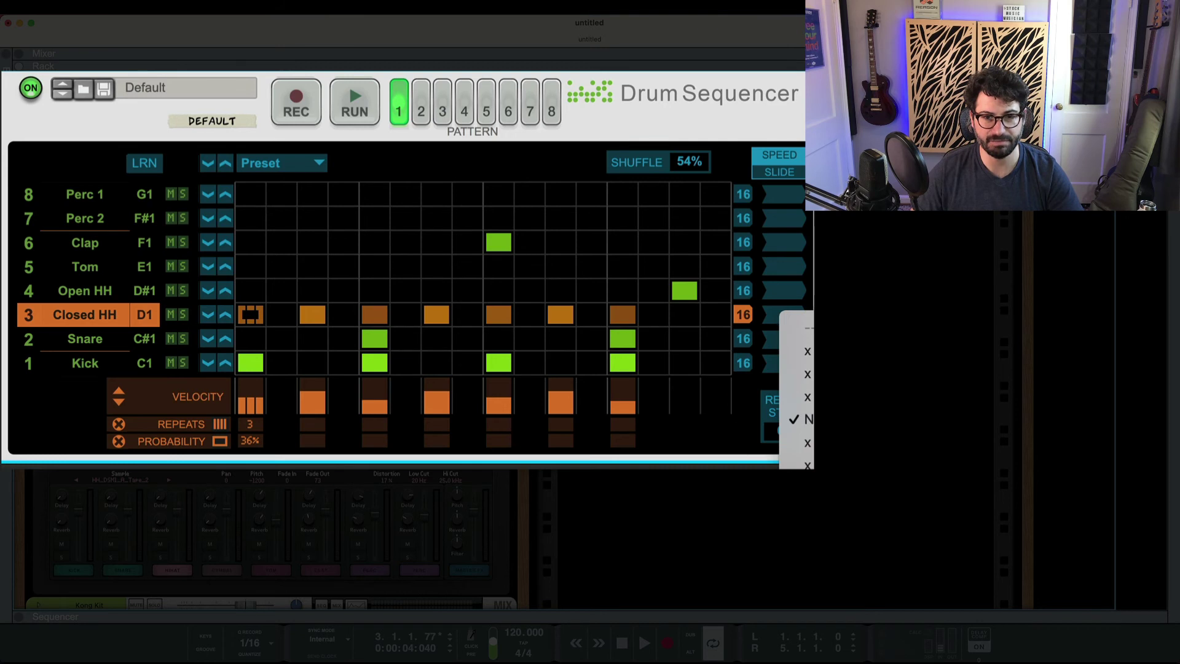
left_click(777, 169)
left_click(777, 170)
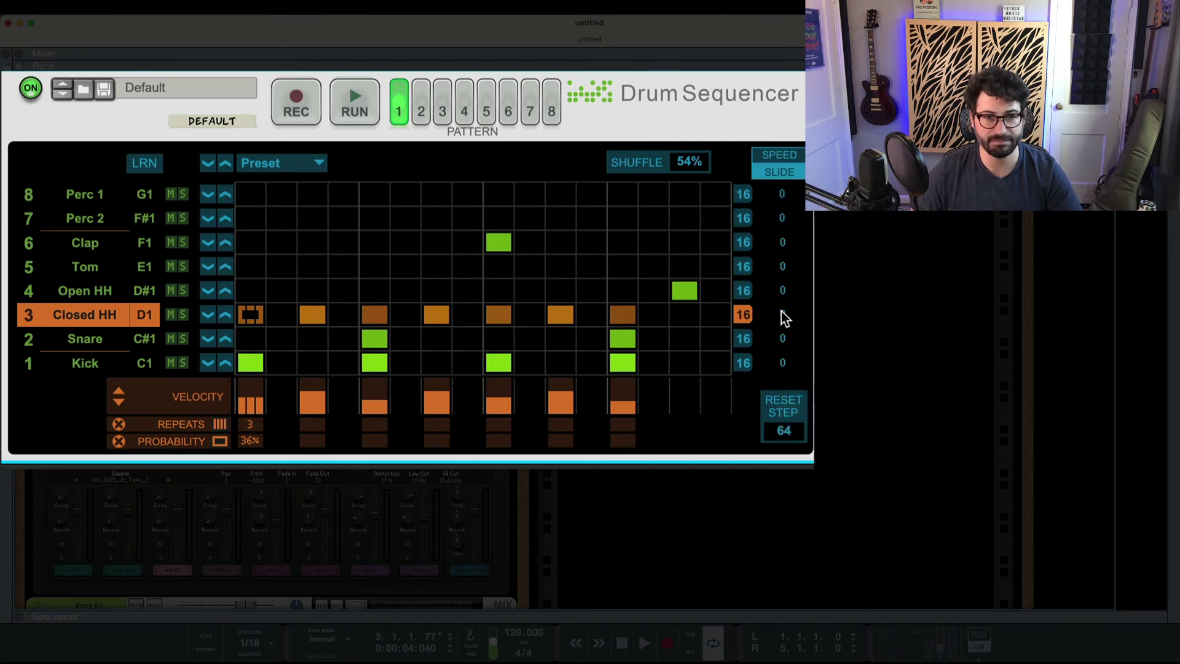
left_click_drag(771, 314, 772, 289)
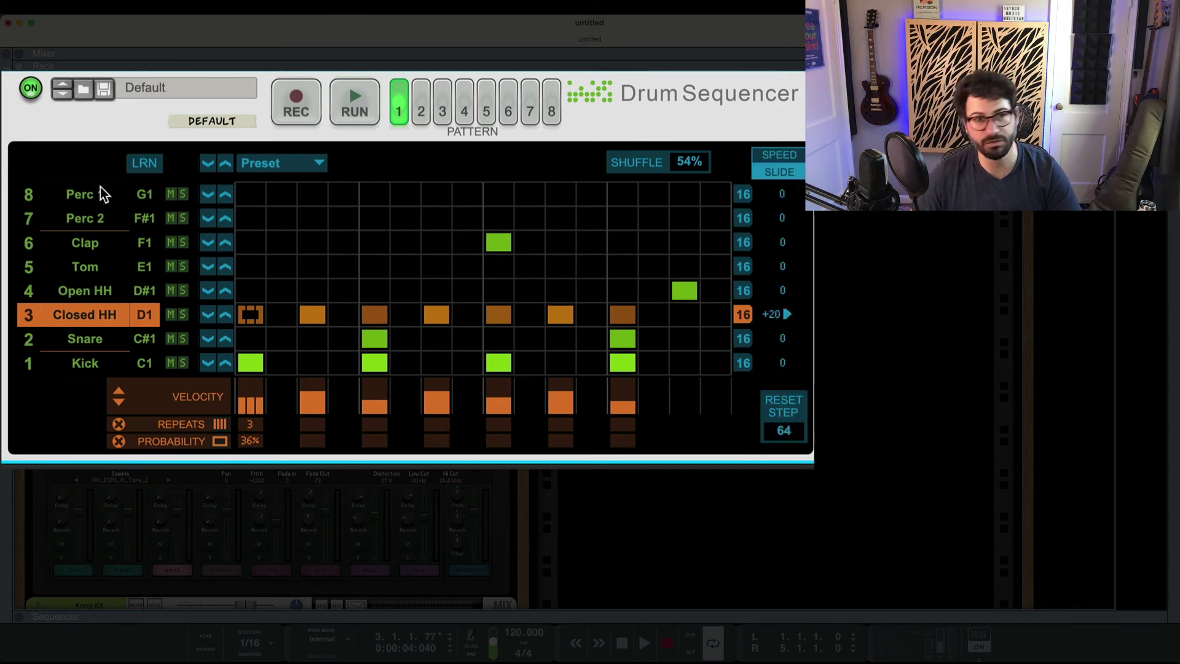
key("space")
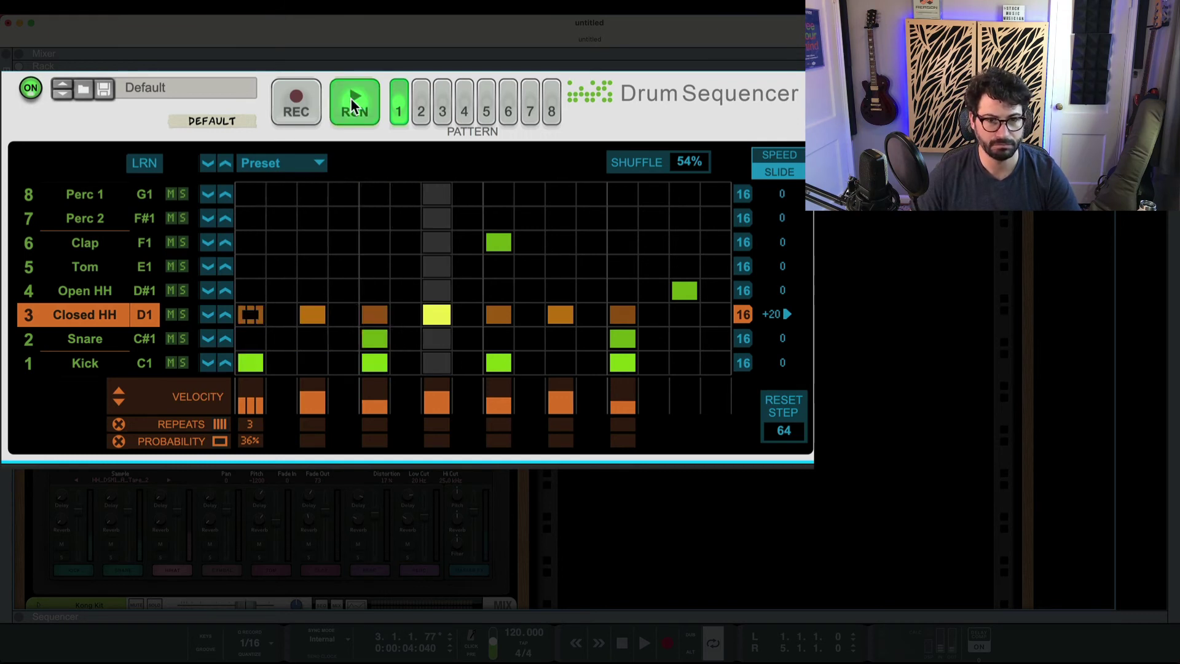
Step: Change the Closed HH slide to +63 and then to -68 while the pattern runs, and stop it
left_click_drag(771, 314, 815, 249)
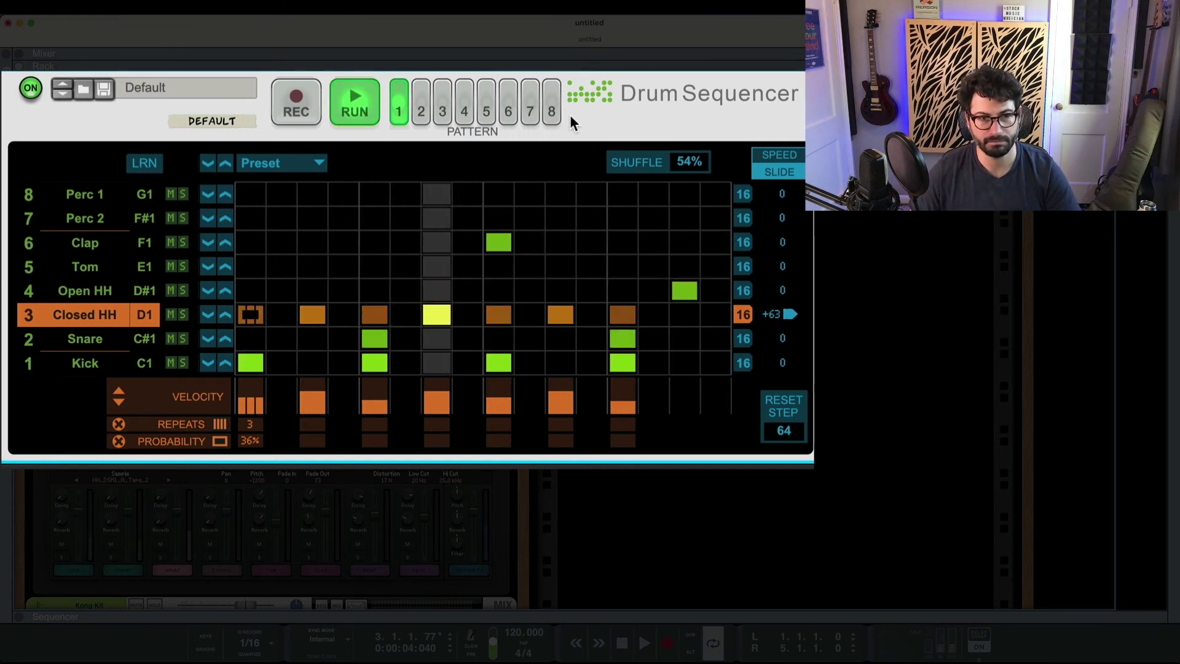
left_click_drag(773, 314, 766, 504)
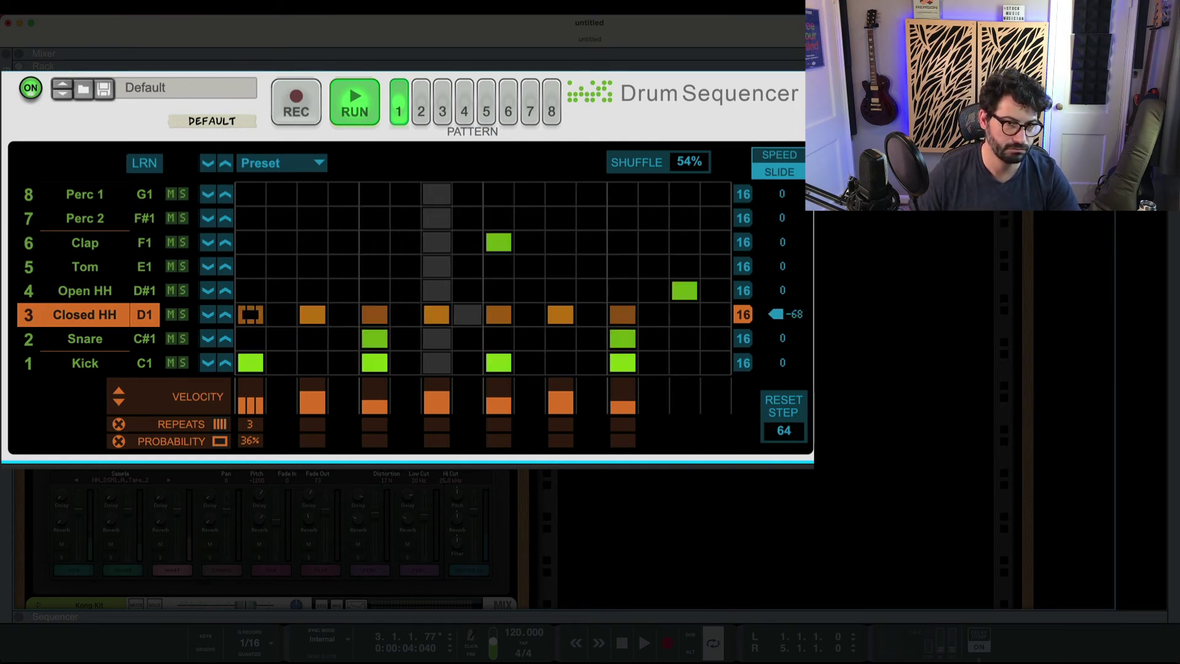
left_click(348, 116)
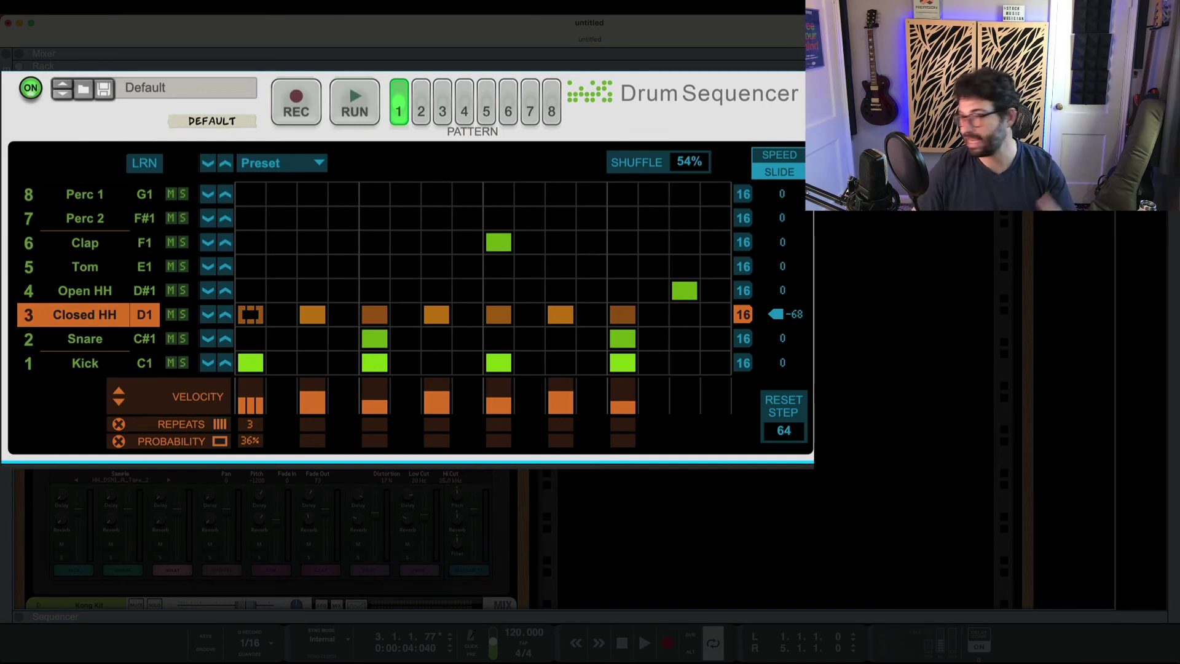
Step: Switch the Drum Sequencer to pattern 4, and then to pattern 2
left_click(460, 102)
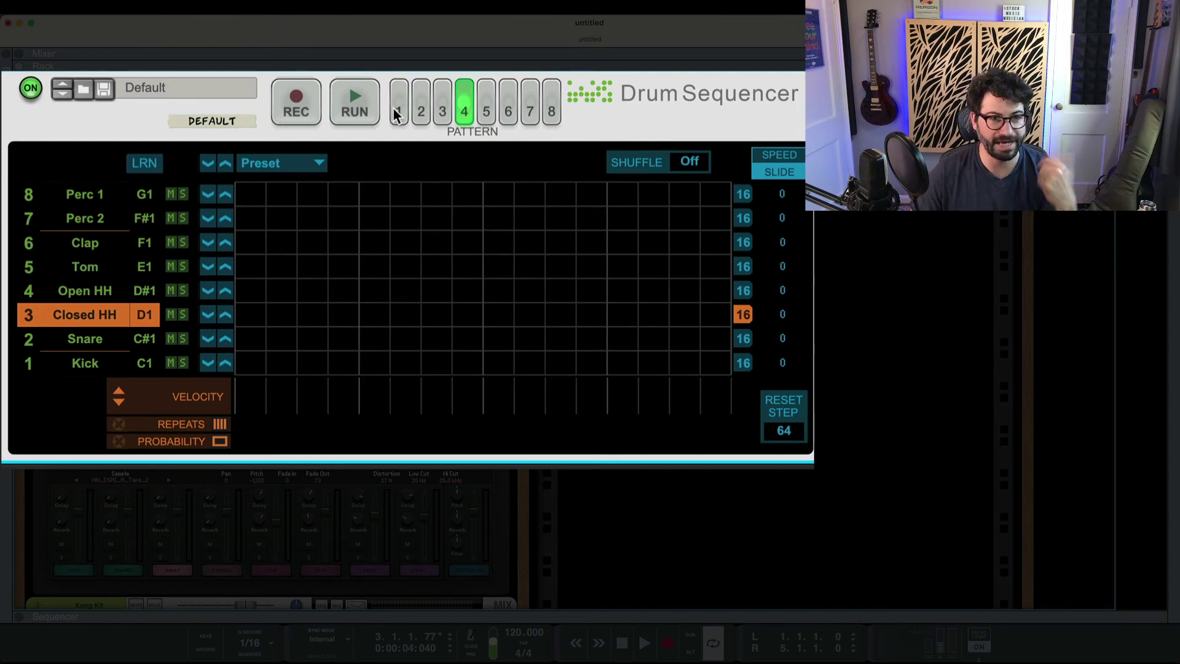
left_click(419, 103)
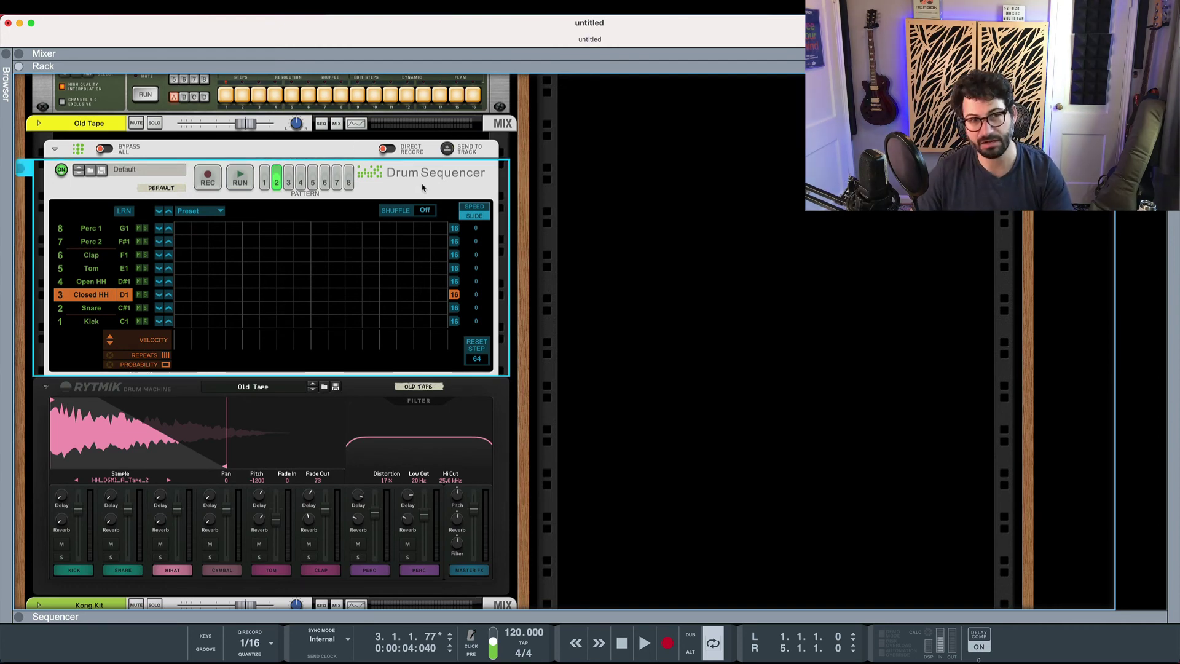
Step: Delete the Drum Sequencer from the Old Tape Rytmik and add a Beat Map player in its place
key("BackSpace")
left_click(624, 263)
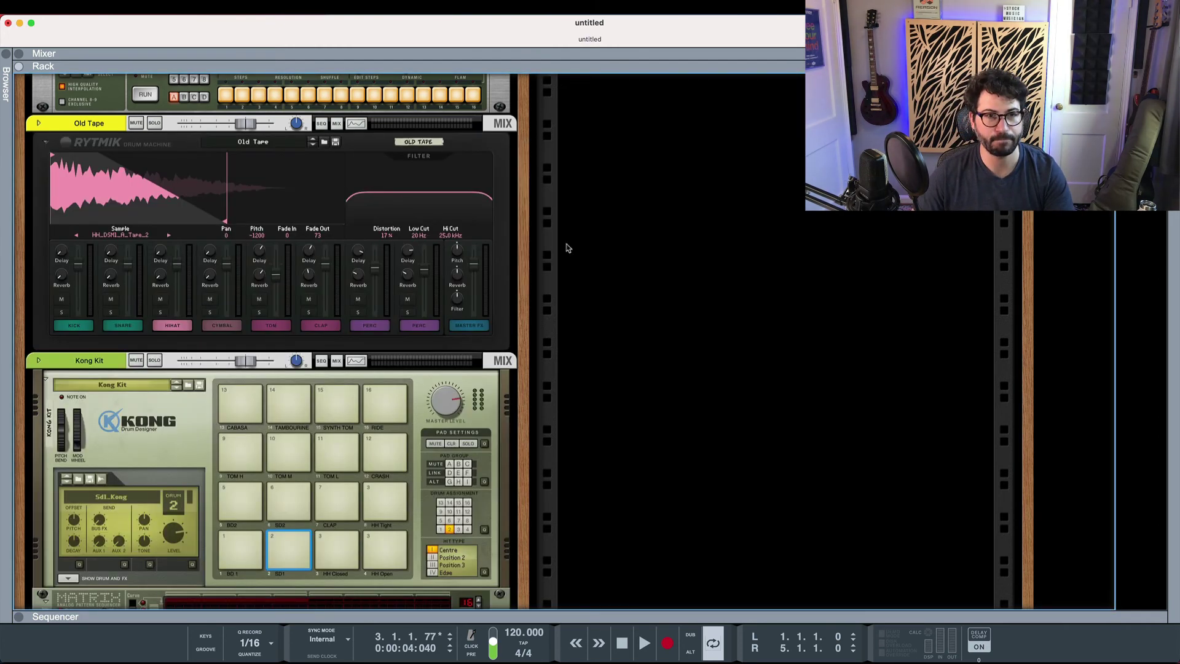
left_click(8, 74)
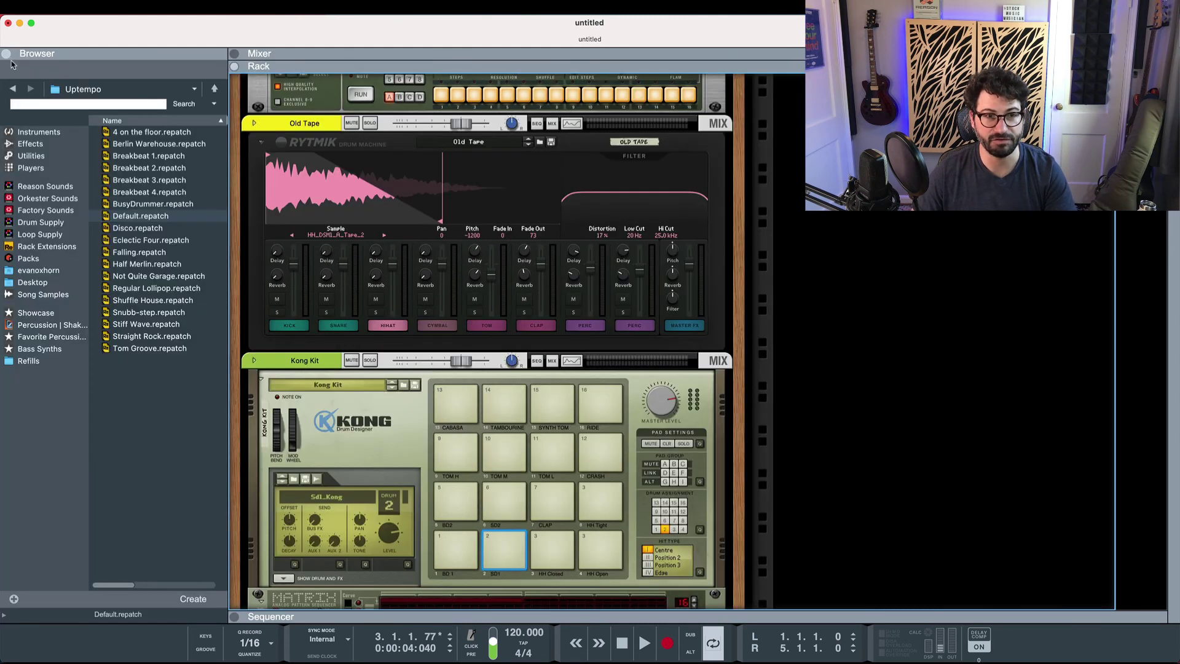
left_click(62, 167)
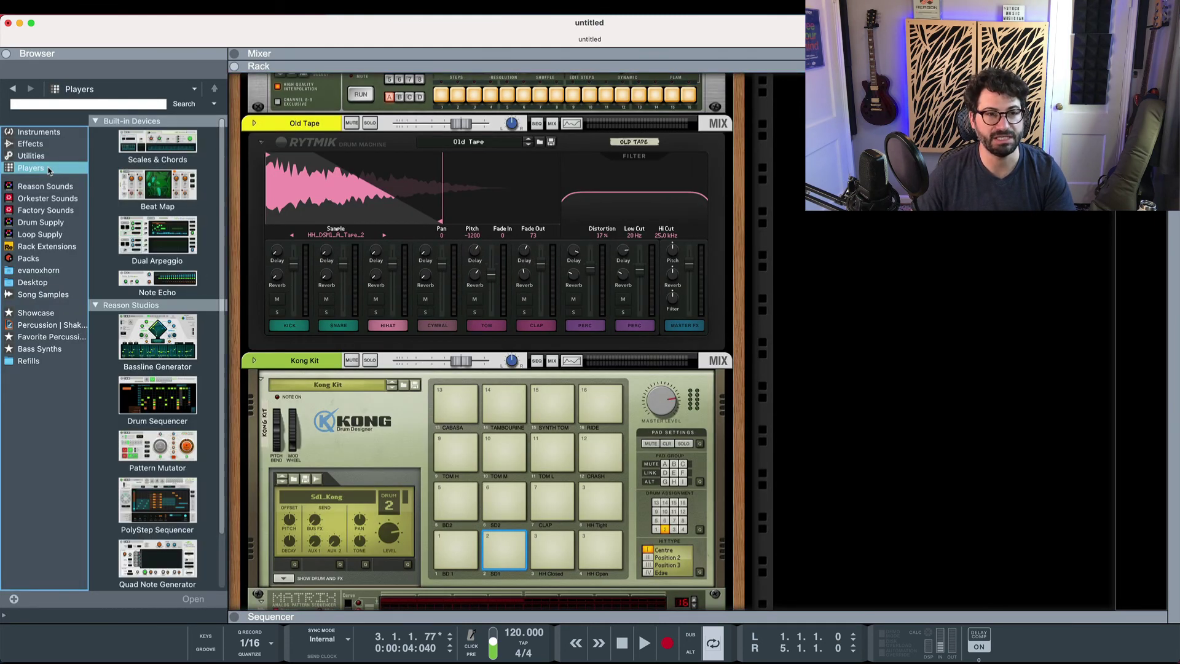
left_click_drag(158, 184, 386, 126)
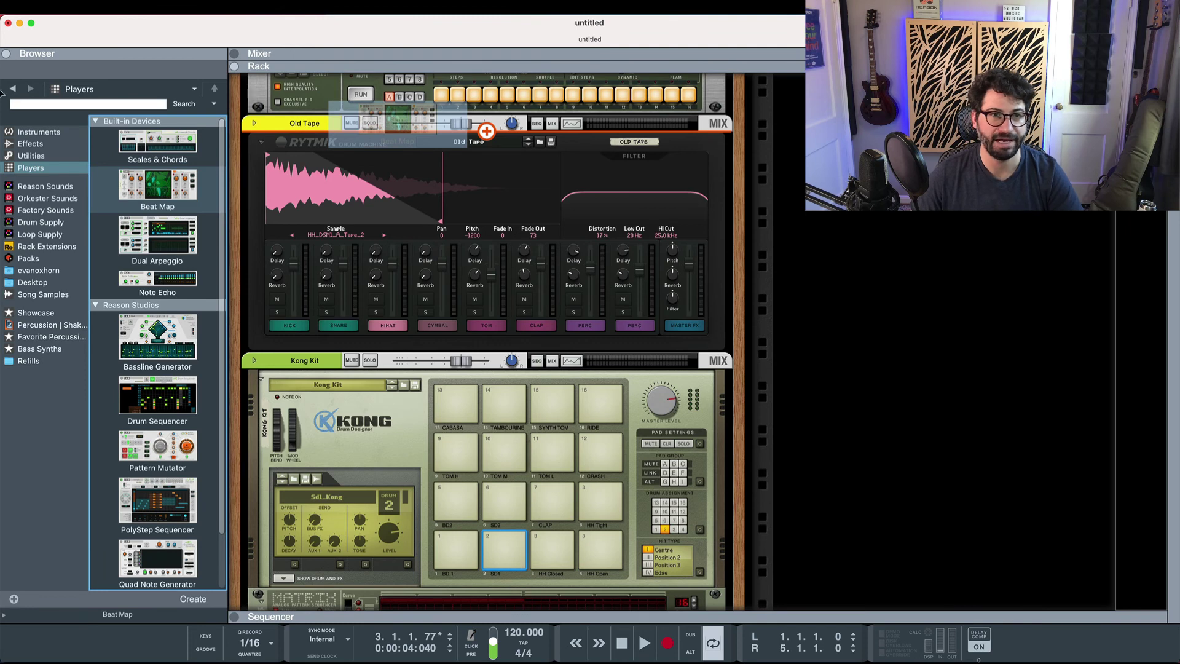
left_click_drag(486, 130, 487, 130)
left_click_drag(229, 123, 10, 123)
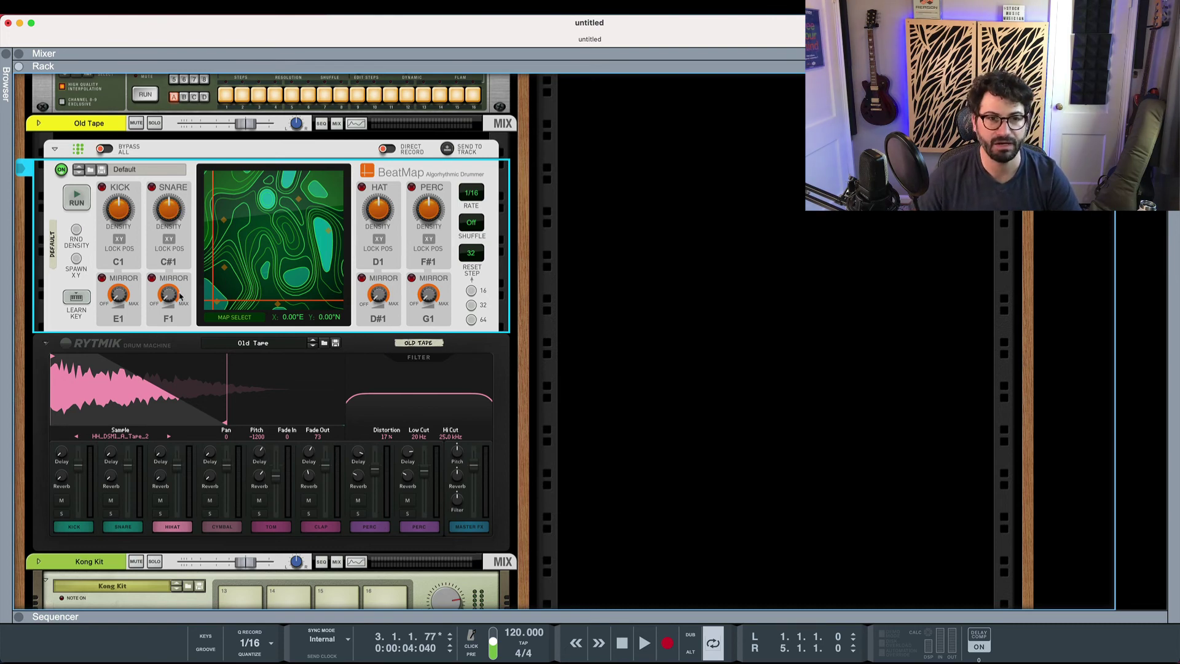
Step: Set the Beat Map position to about 5.90°E, 9.94°N, run the pattern, and move the position to about 12.72°E, 5.06°N
left_click_drag(209, 249, 432, 177)
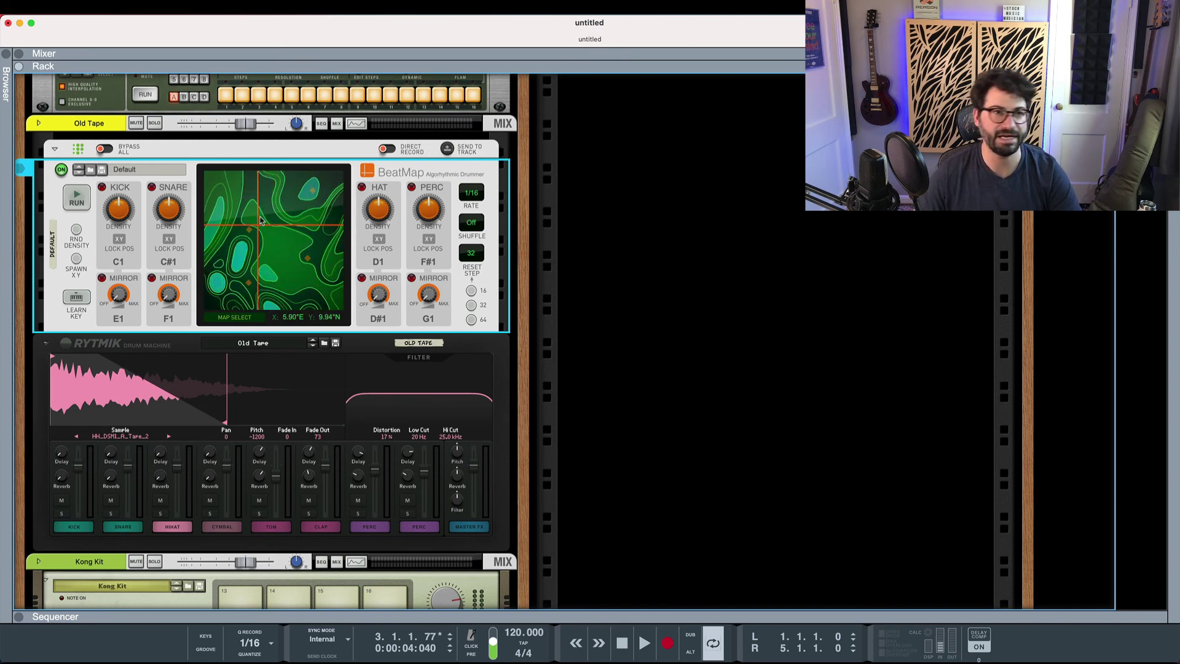
left_click(76, 197)
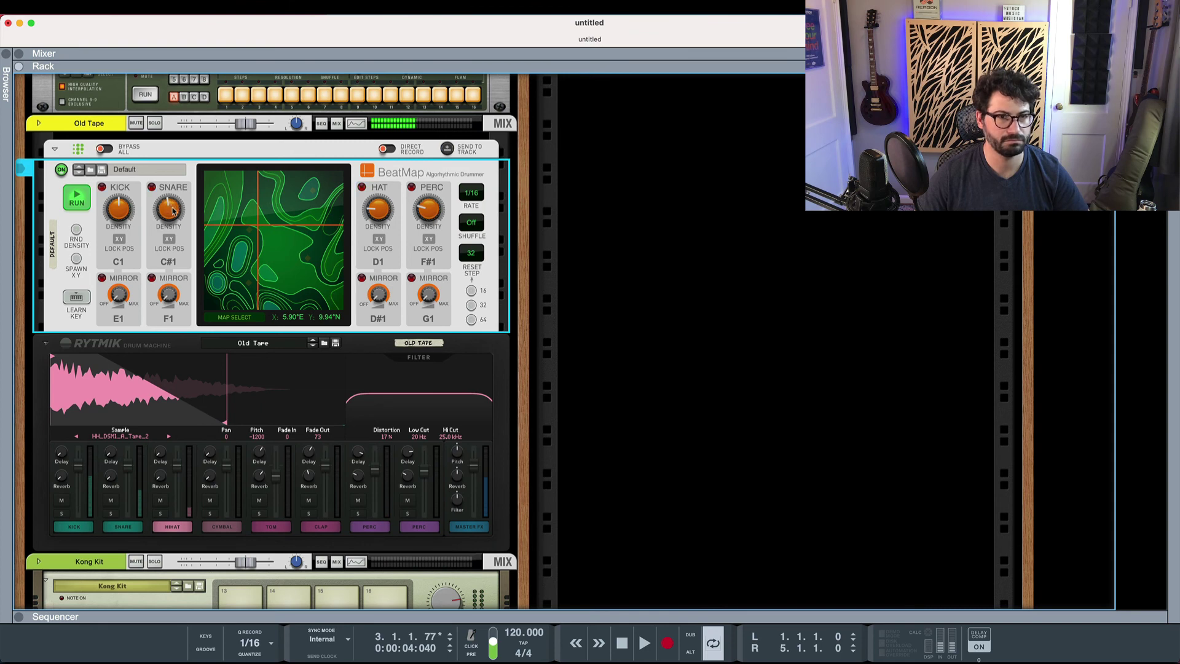
left_click_drag(249, 230, 309, 268)
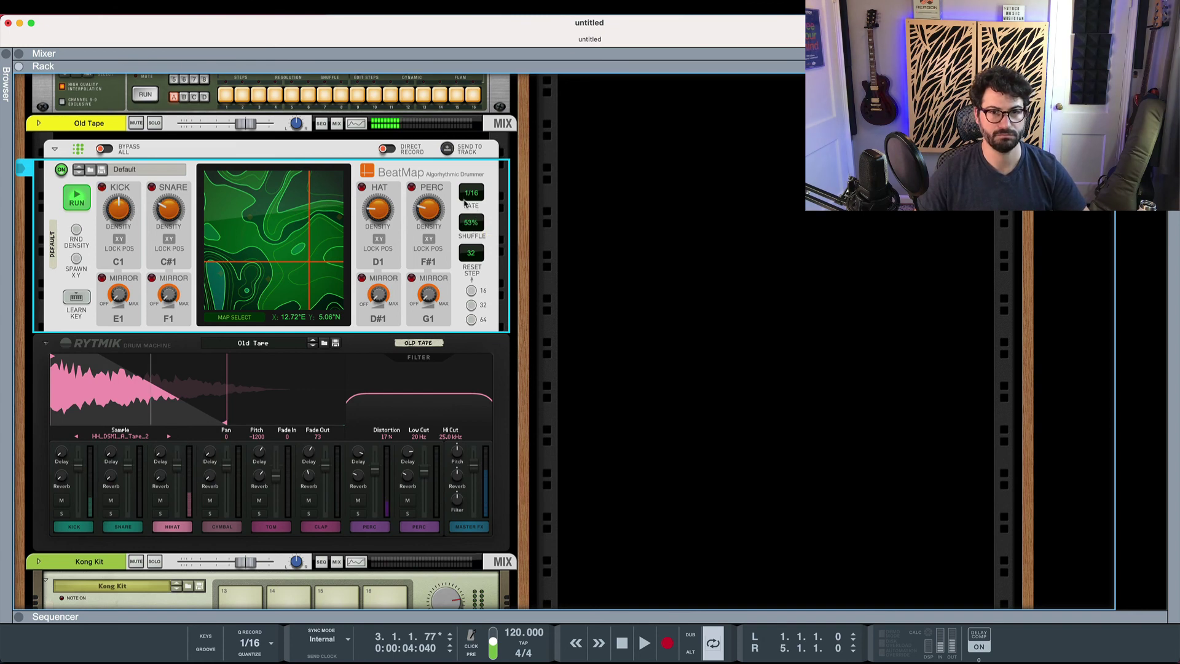
Step: Set the Beat Map rate to 1/8, move the map position to about 12.97°E, 15.33°N, and stop the pattern
left_click(470, 196)
left_click(480, 166)
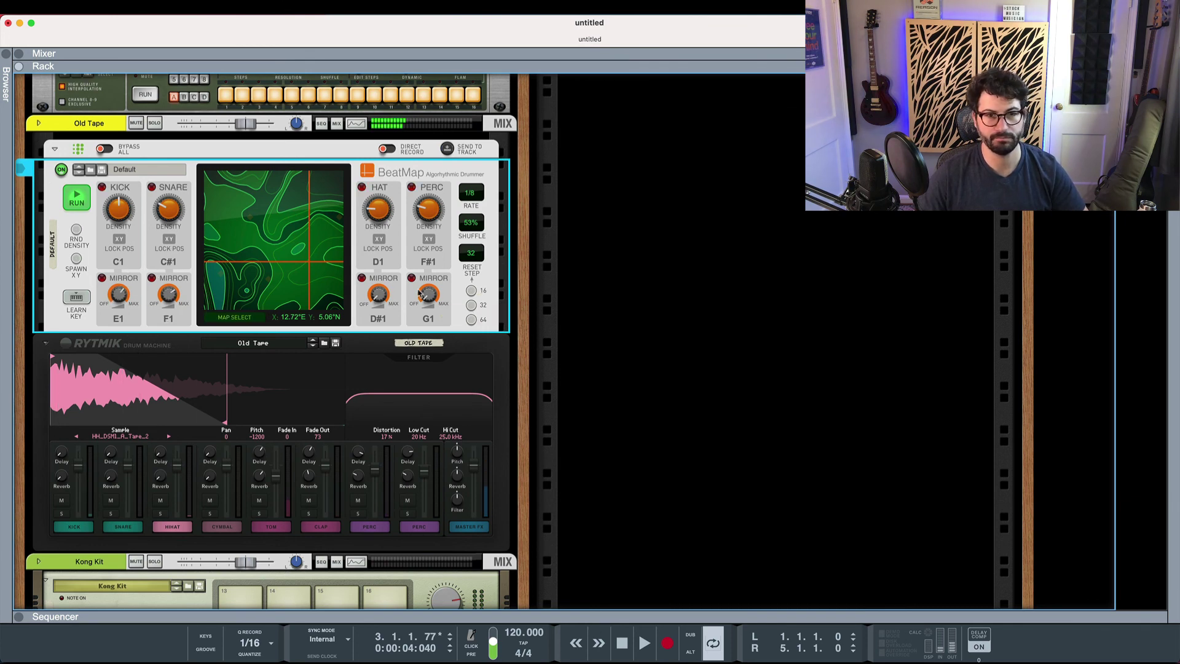
left_click(309, 192)
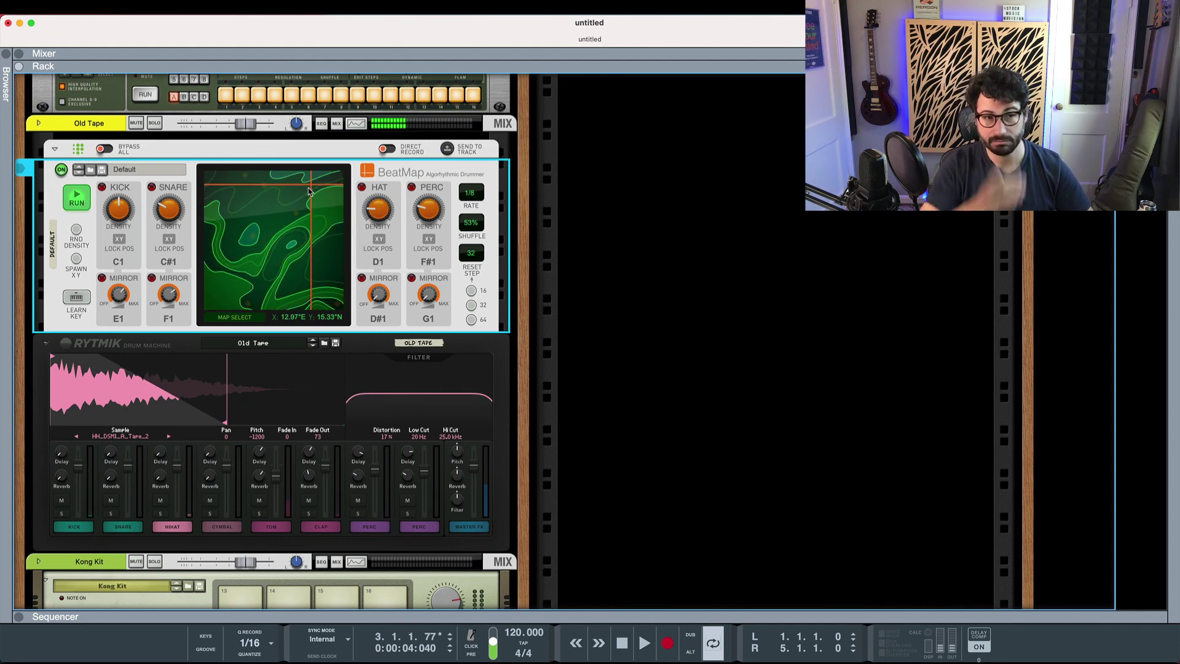
key("space")
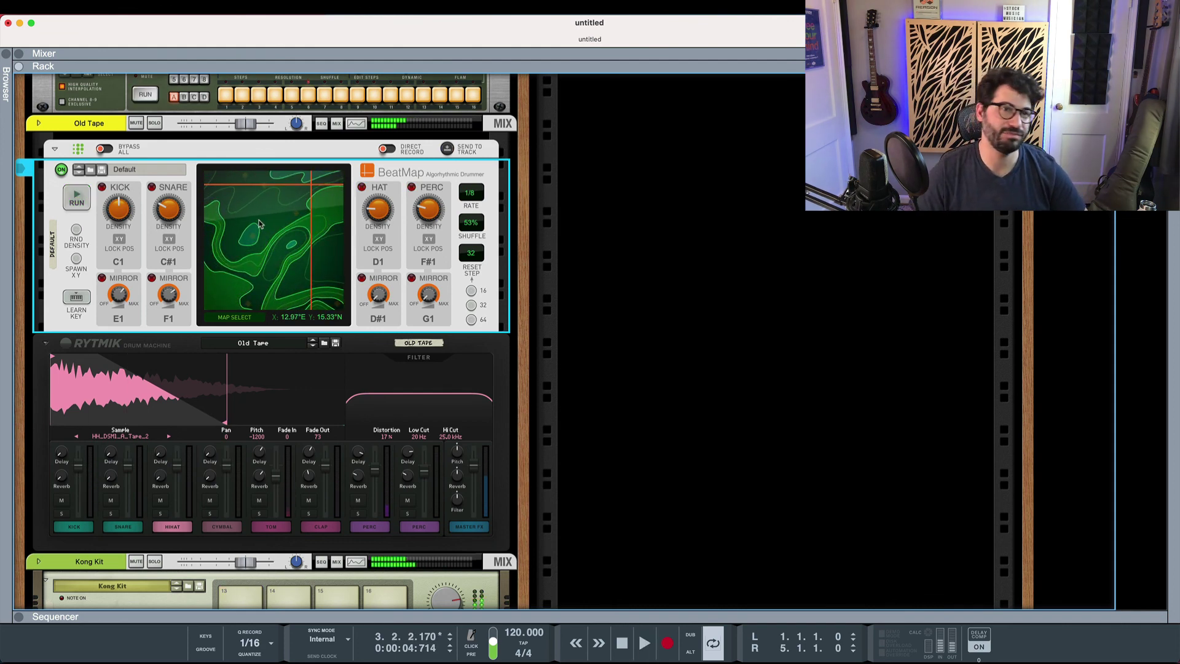